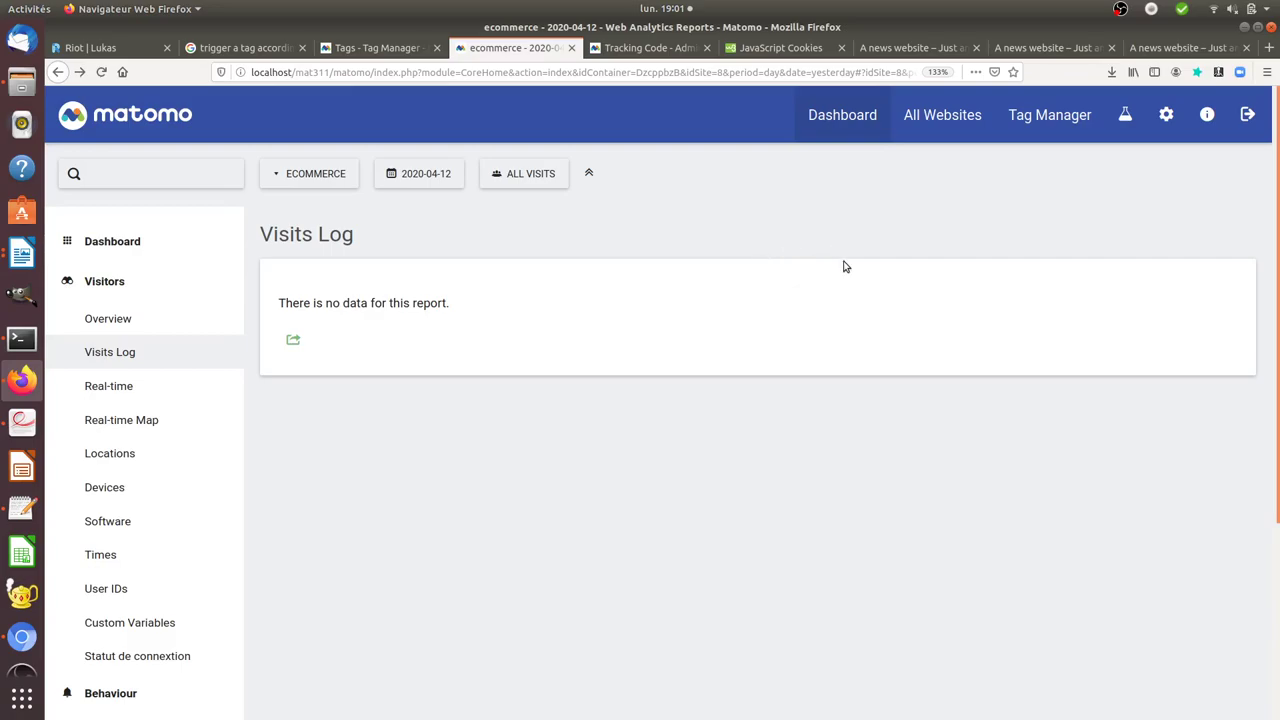
Step: Open the Tag Manager and display the list of tags in the Default Container
{"action": "left_click", "coordinate": [1022, 126]}
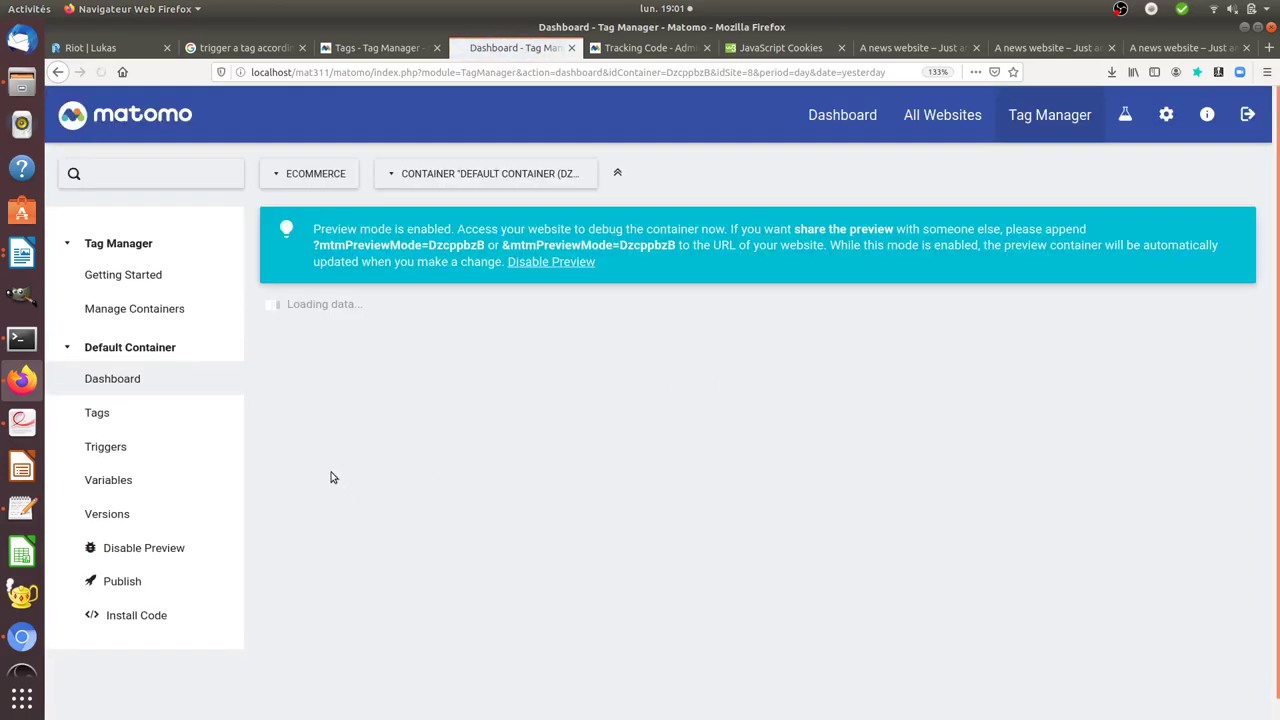
{"action": "scroll", "coordinate": [575, 475], "scroll_direction": "down", "scroll_amount": 3}
{"action": "scroll", "coordinate": [583, 477], "scroll_direction": "up", "scroll_amount": 3}
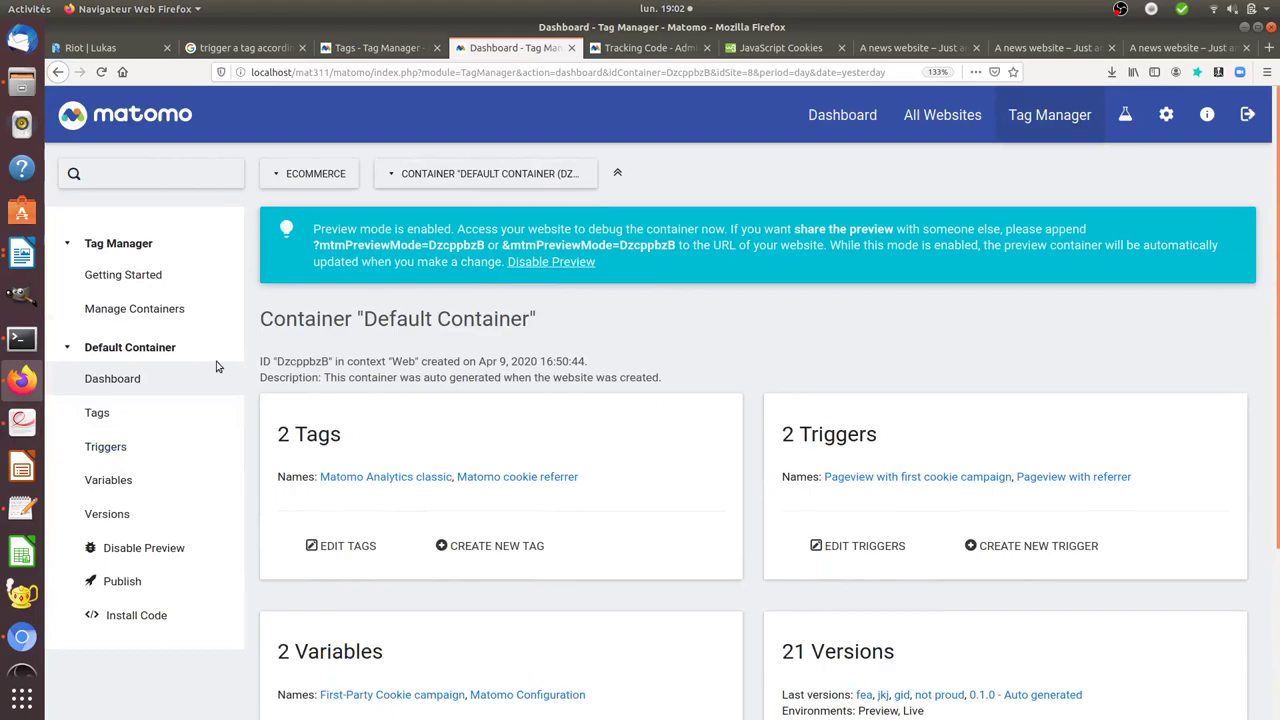
{"action": "left_click", "coordinate": [150, 413]}
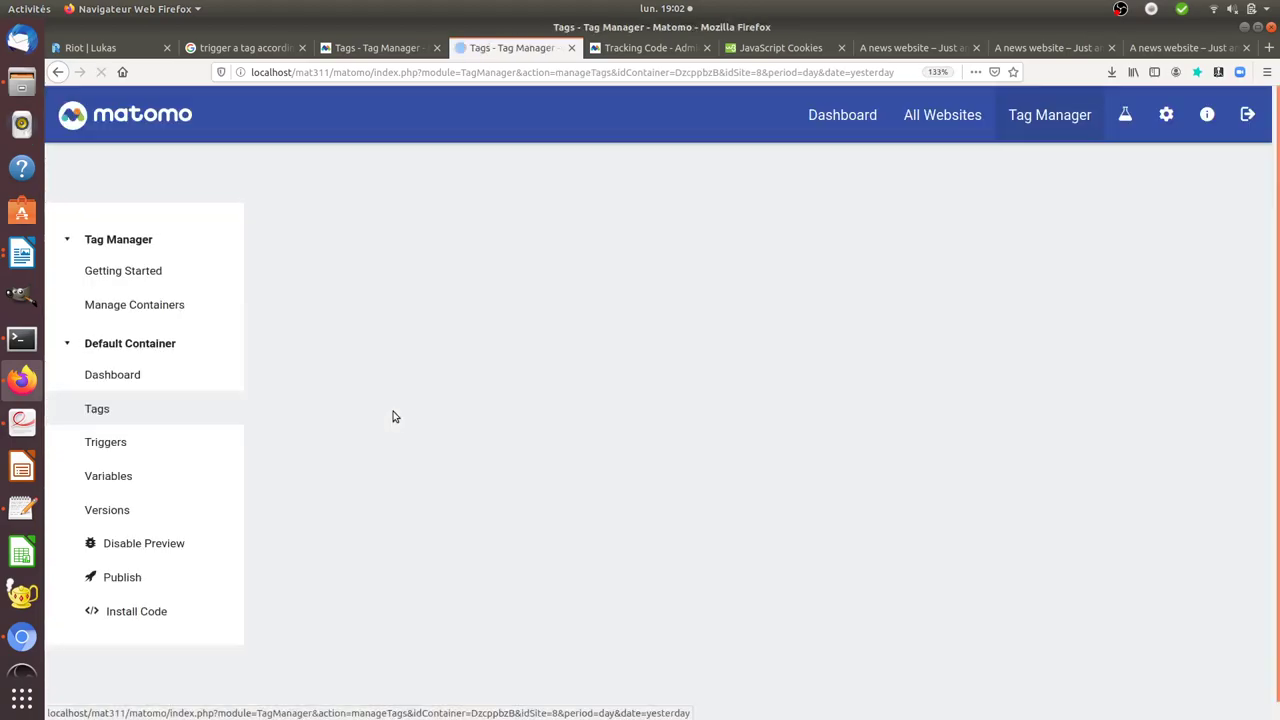
{"action": "scroll", "coordinate": [446, 449], "scroll_direction": "down", "scroll_amount": 2}
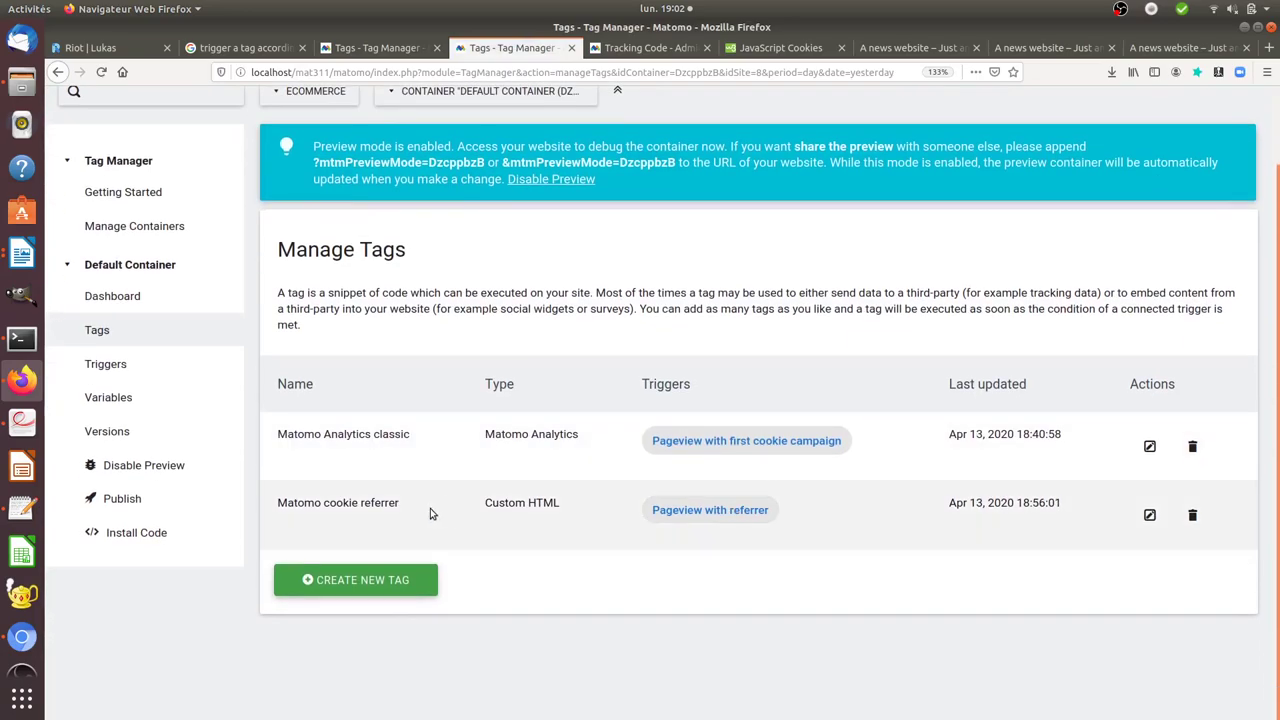
Step: Open the "Matomo cookie referrer" tag and review its custom HTML script, position and trigger assignment
{"action": "triple_click", "coordinate": [280, 508]}
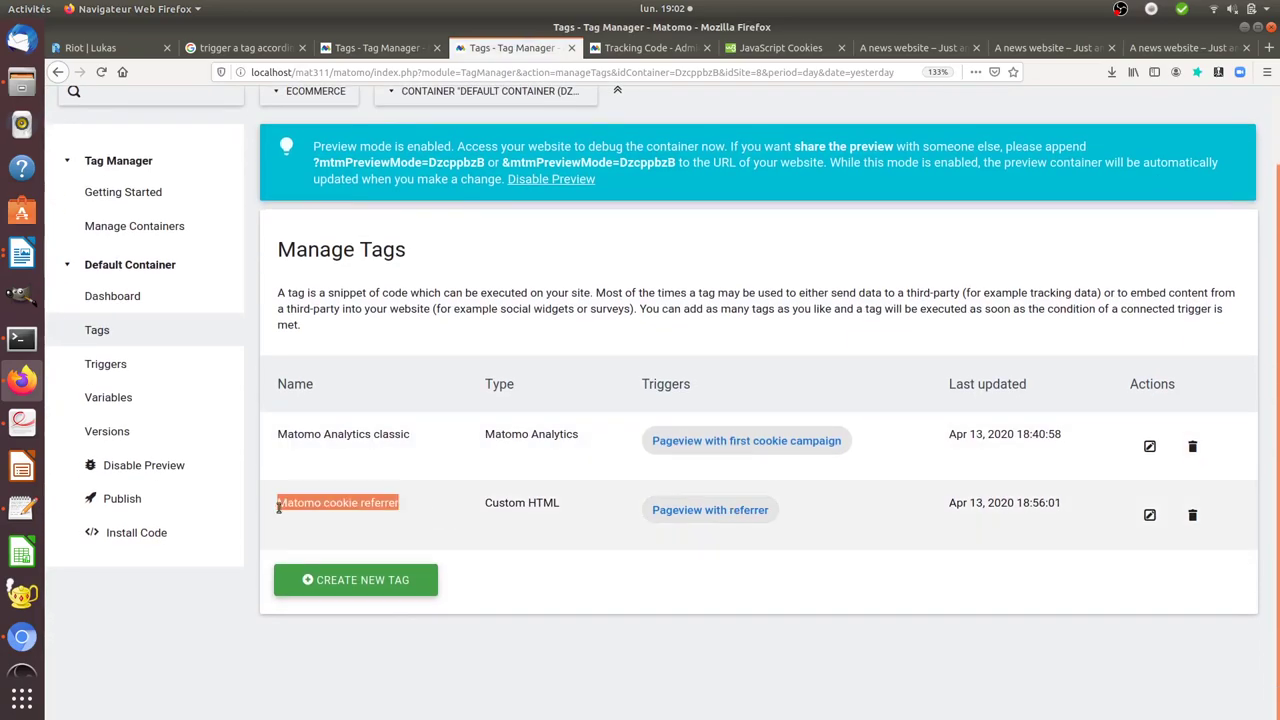
{"action": "left_click", "coordinate": [1150, 515]}
{"action": "scroll", "coordinate": [694, 586], "scroll_direction": "down", "scroll_amount": 3}
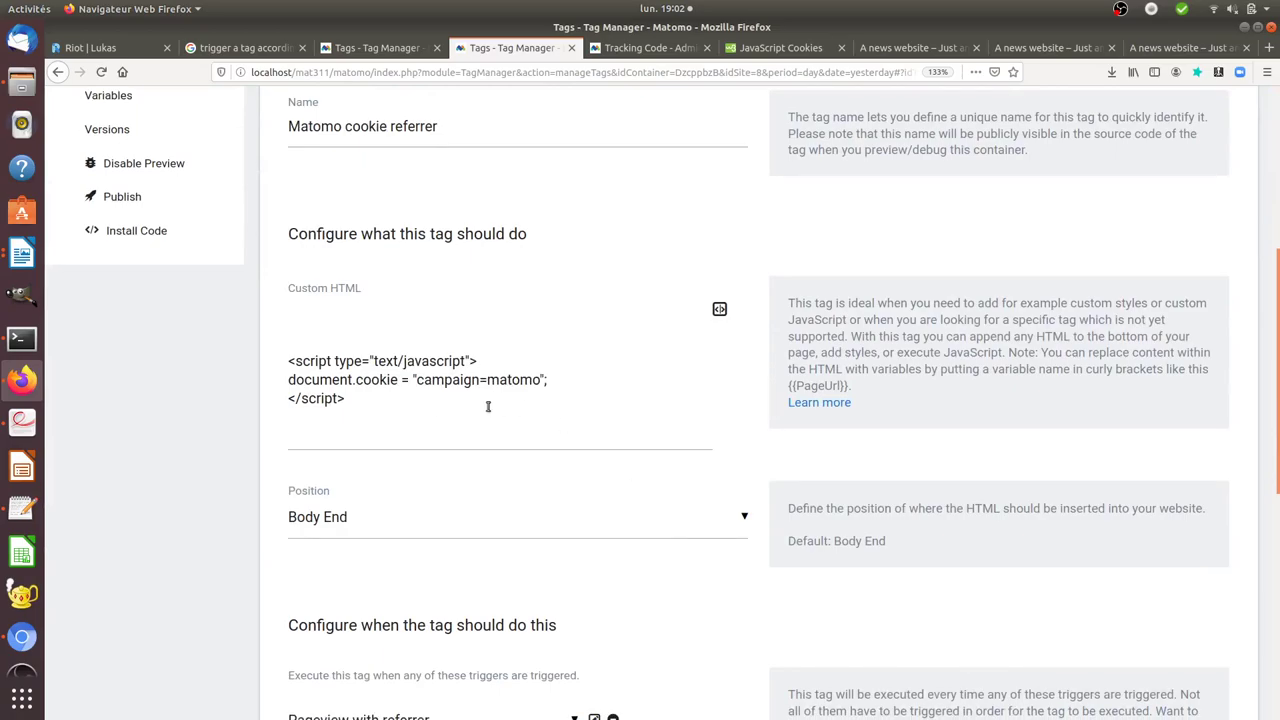
{"action": "left_click_drag", "start_coordinate": [552, 380], "coordinate": [286, 380]}
{"action": "scroll", "coordinate": [760, 480], "scroll_direction": "down", "scroll_amount": 5}
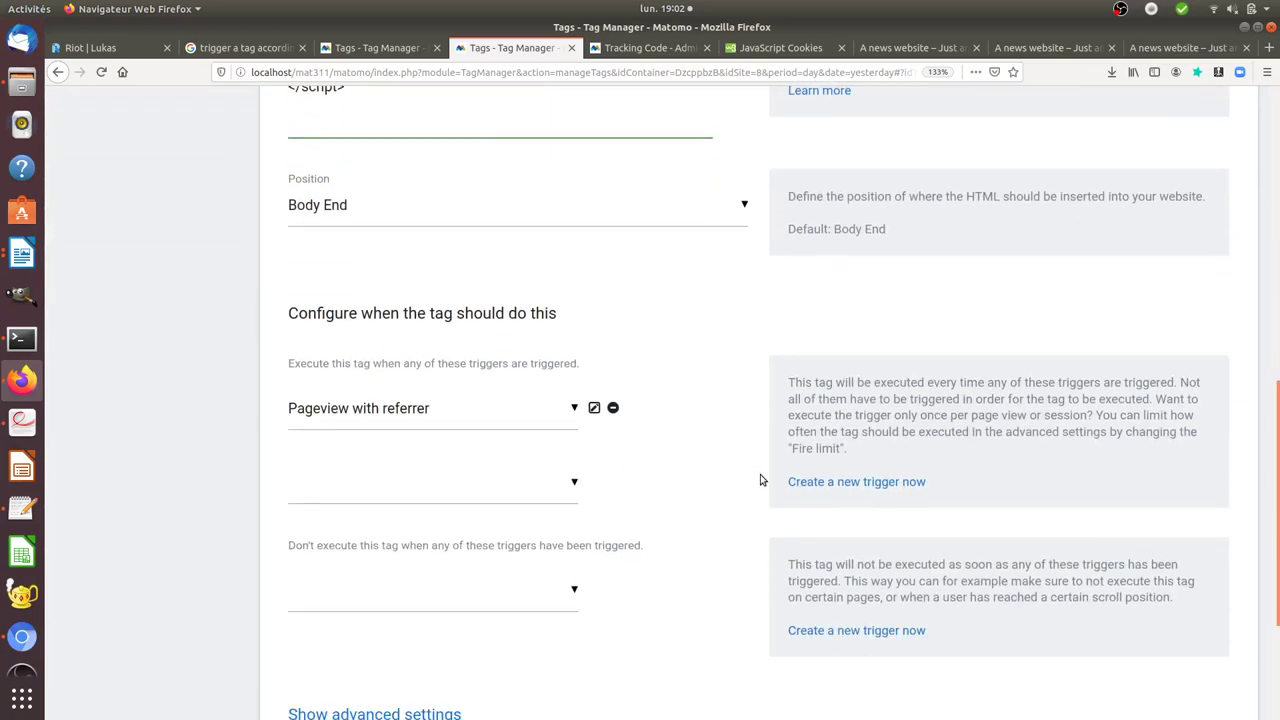
{"action": "scroll", "coordinate": [488, 356], "scroll_direction": "up", "scroll_amount": 5}
{"action": "left_click", "coordinate": [489, 350]}
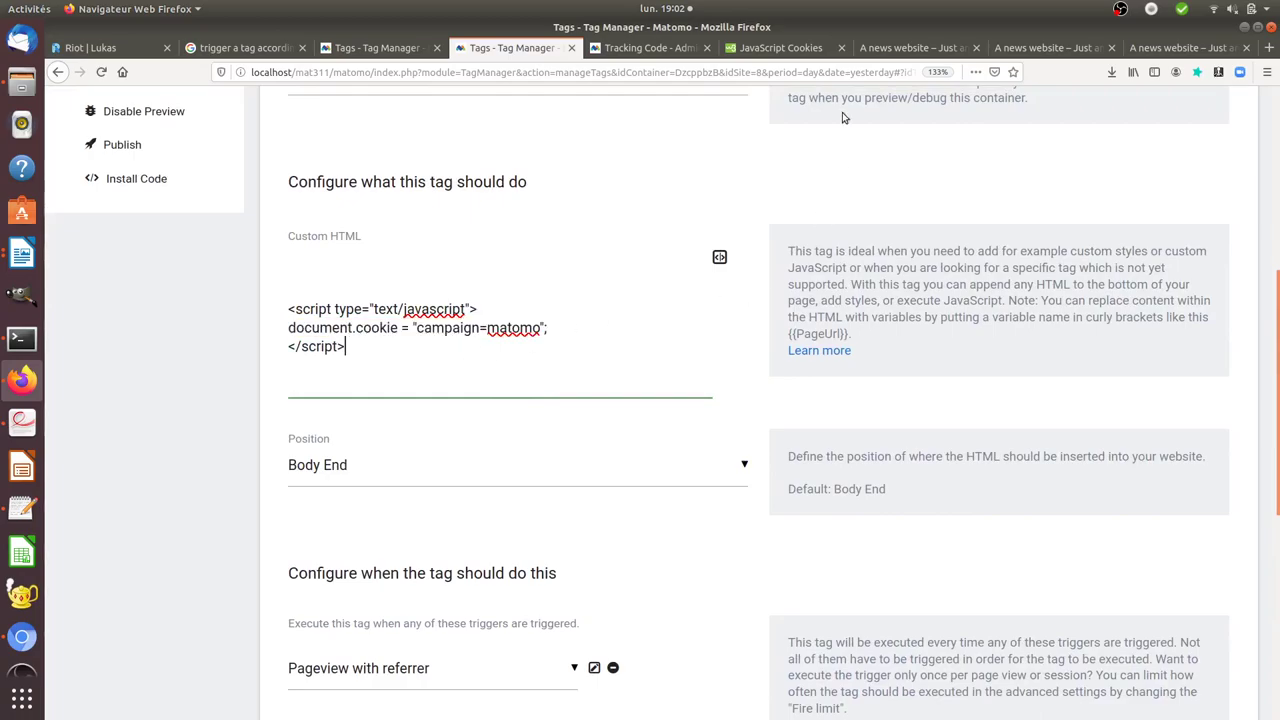
Step: Compare the tag's document.cookie line with the cookie creation example on the W3Schools JavaScript Cookies page
{"action": "left_click", "coordinate": [772, 48]}
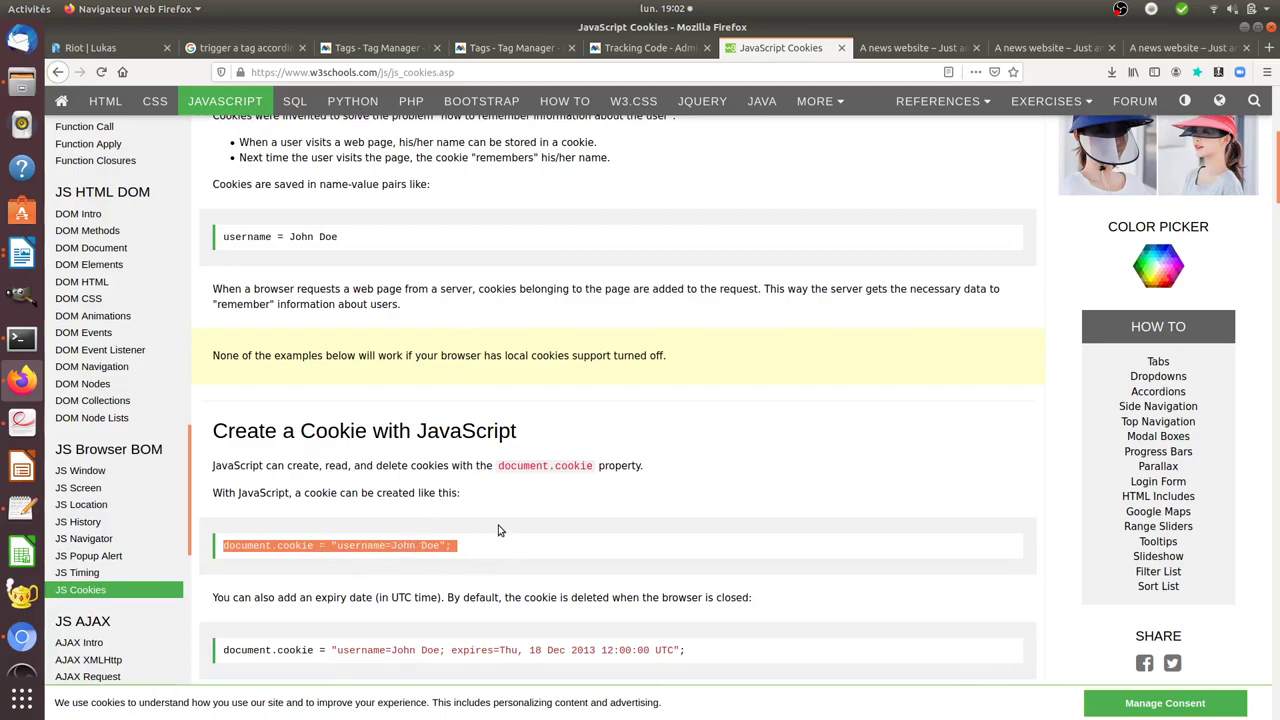
{"action": "left_click", "coordinate": [488, 52]}
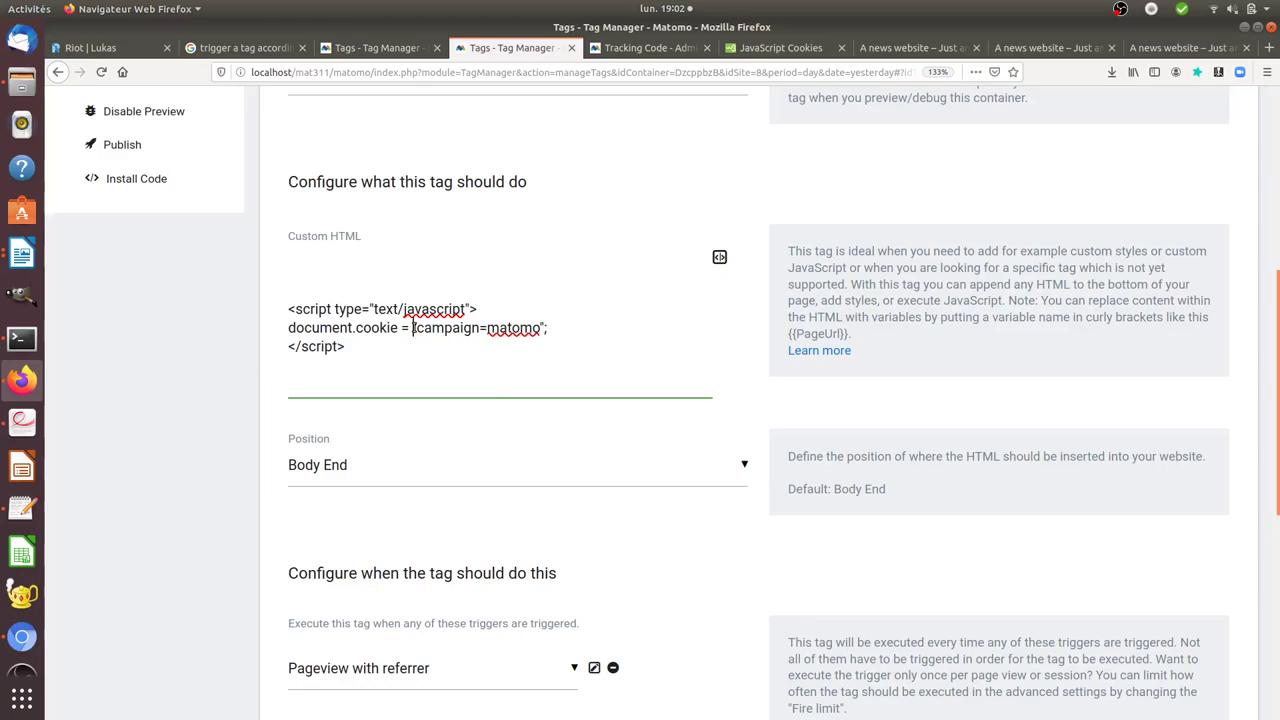
{"action": "left_click_drag", "start_coordinate": [413, 328], "coordinate": [466, 330]}
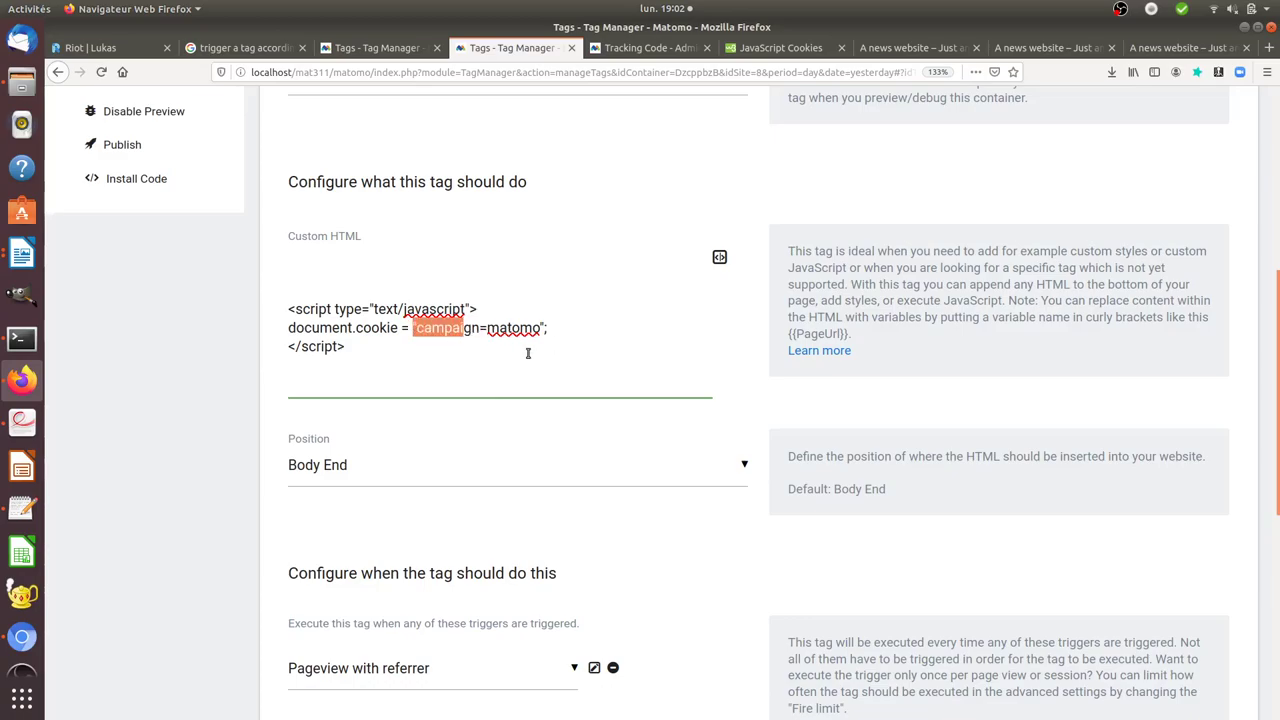
{"action": "scroll", "coordinate": [520, 351], "scroll_direction": "down", "scroll_amount": 1}
{"action": "left_click", "coordinate": [437, 280]}
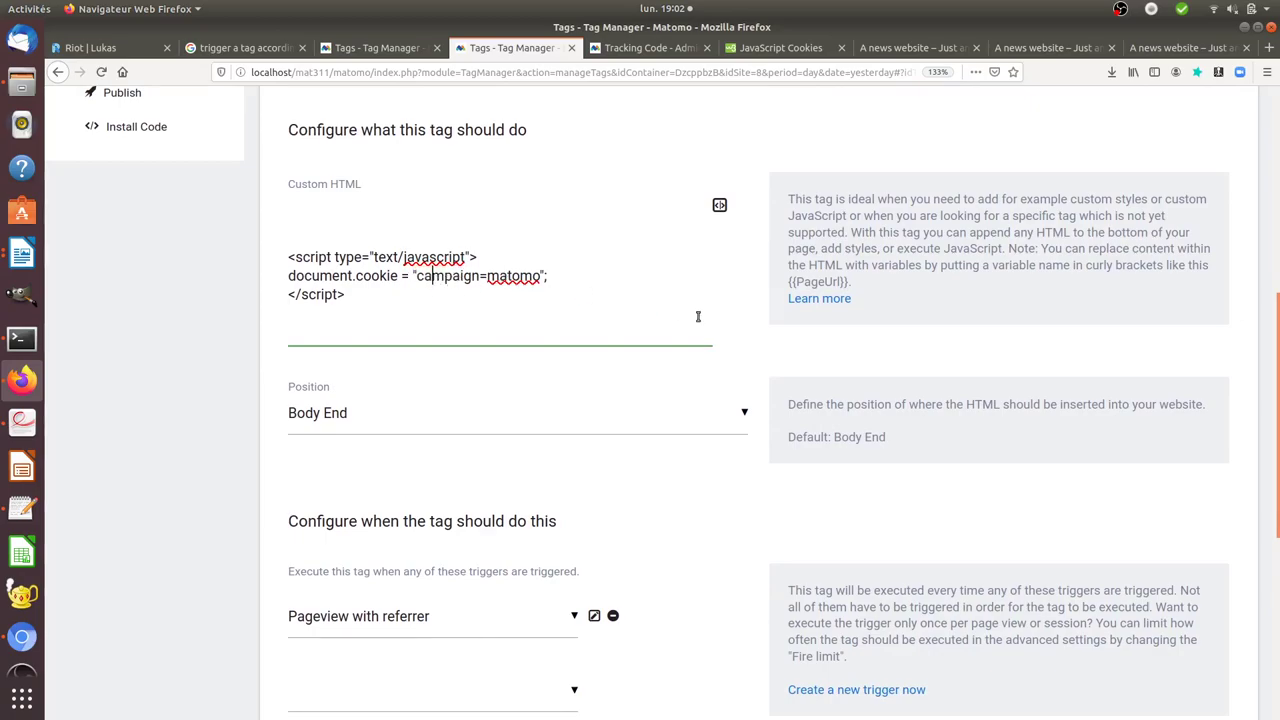
Step: Examine the conditions of the "Pageview with referrer" trigger assigned to the cookie script tag, leaving the trigger unedited
{"action": "scroll", "coordinate": [699, 320], "scroll_direction": "down", "scroll_amount": 2}
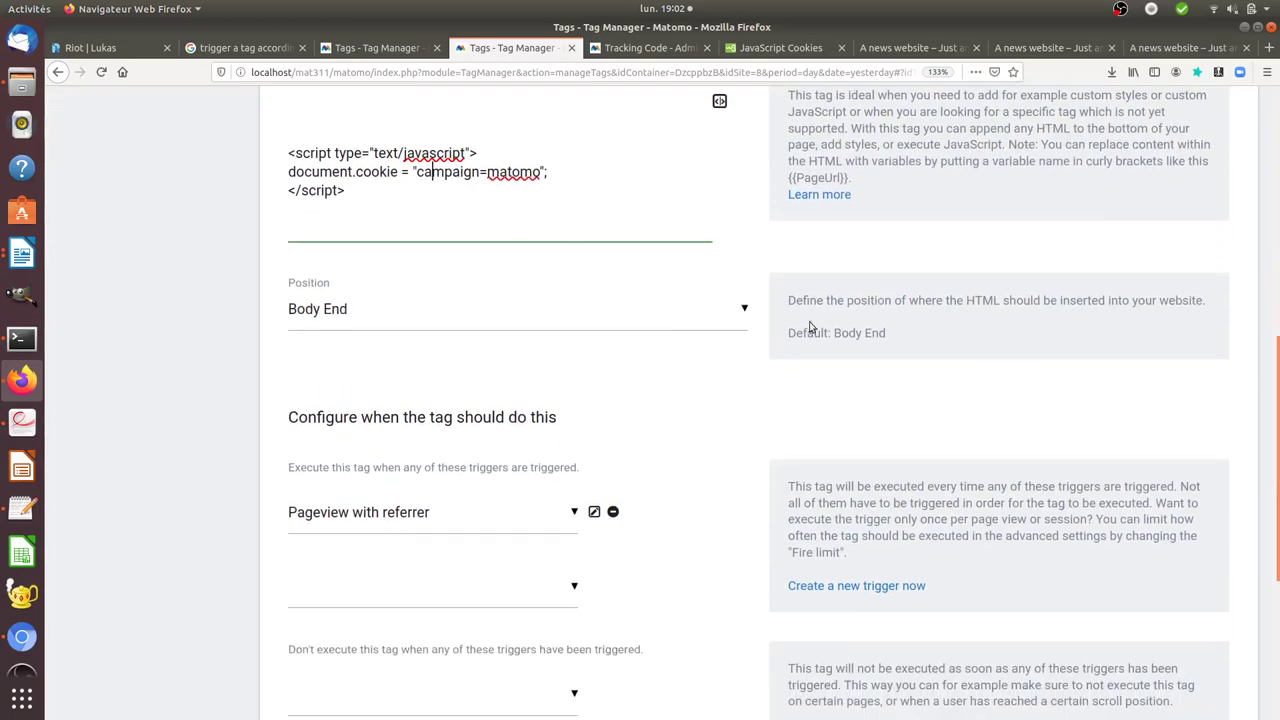
{"action": "scroll", "coordinate": [820, 326], "scroll_direction": "down", "scroll_amount": 3}
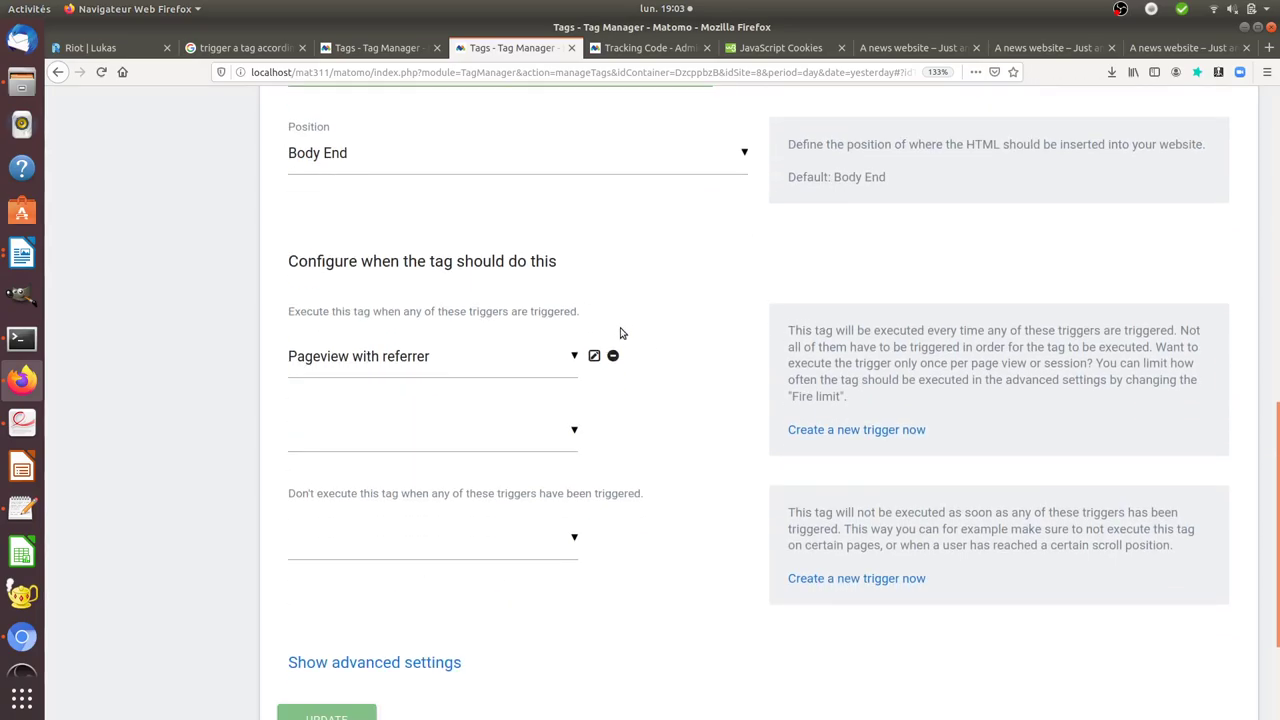
{"action": "scroll", "coordinate": [444, 226], "scroll_direction": "up", "scroll_amount": 5}
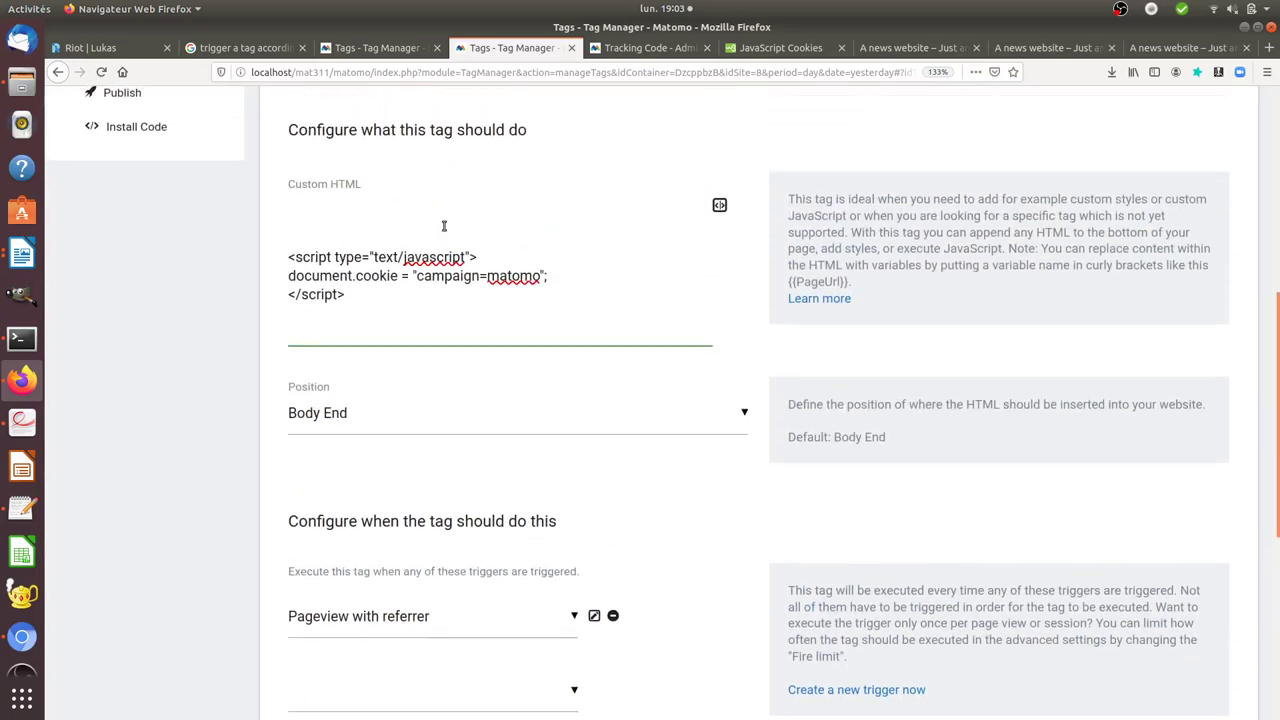
{"action": "left_click_drag", "start_coordinate": [493, 307], "coordinate": [200, 249]}
{"action": "scroll", "coordinate": [620, 580], "scroll_direction": "down", "scroll_amount": 3}
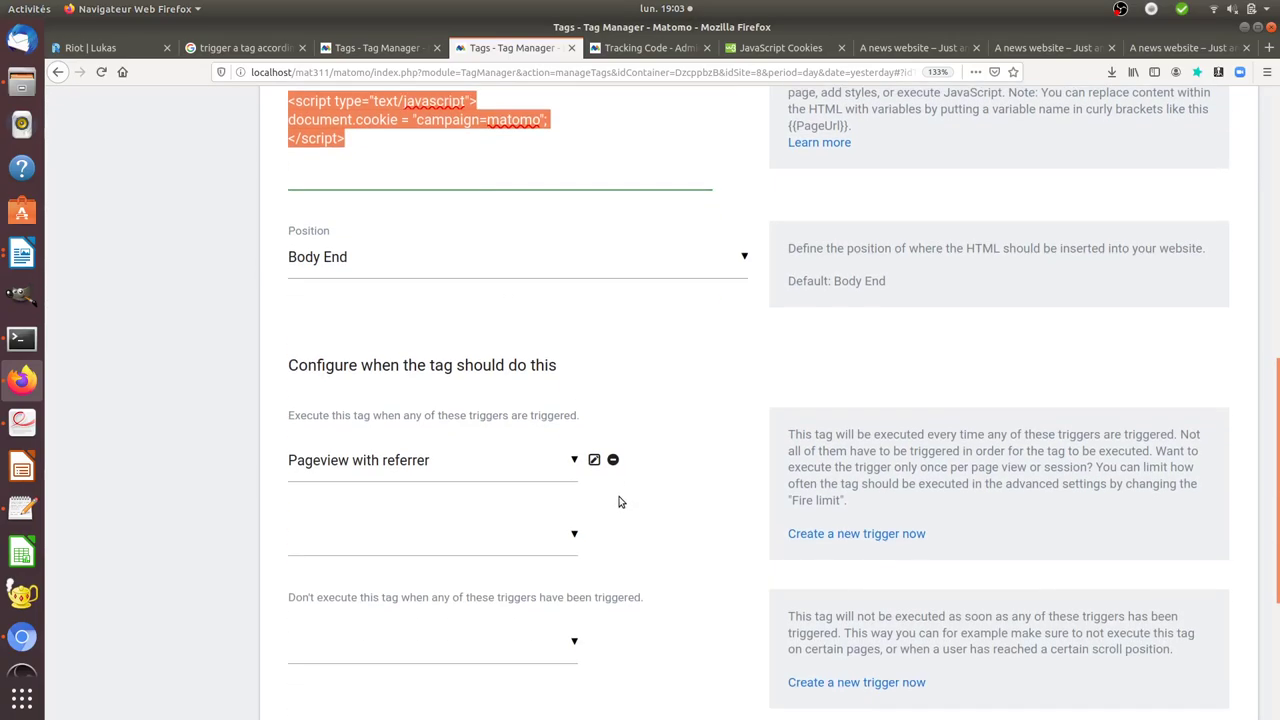
{"action": "left_click", "coordinate": [594, 461]}
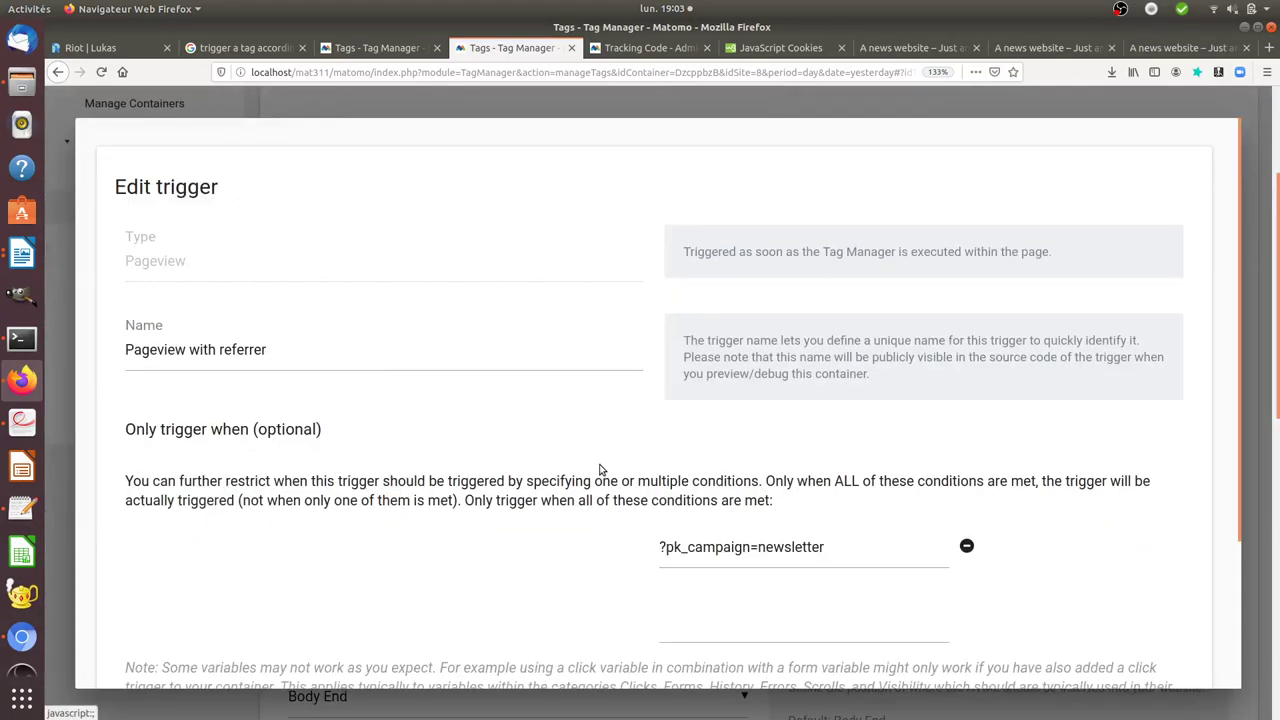
{"action": "scroll", "coordinate": [630, 525], "scroll_direction": "down", "scroll_amount": 2}
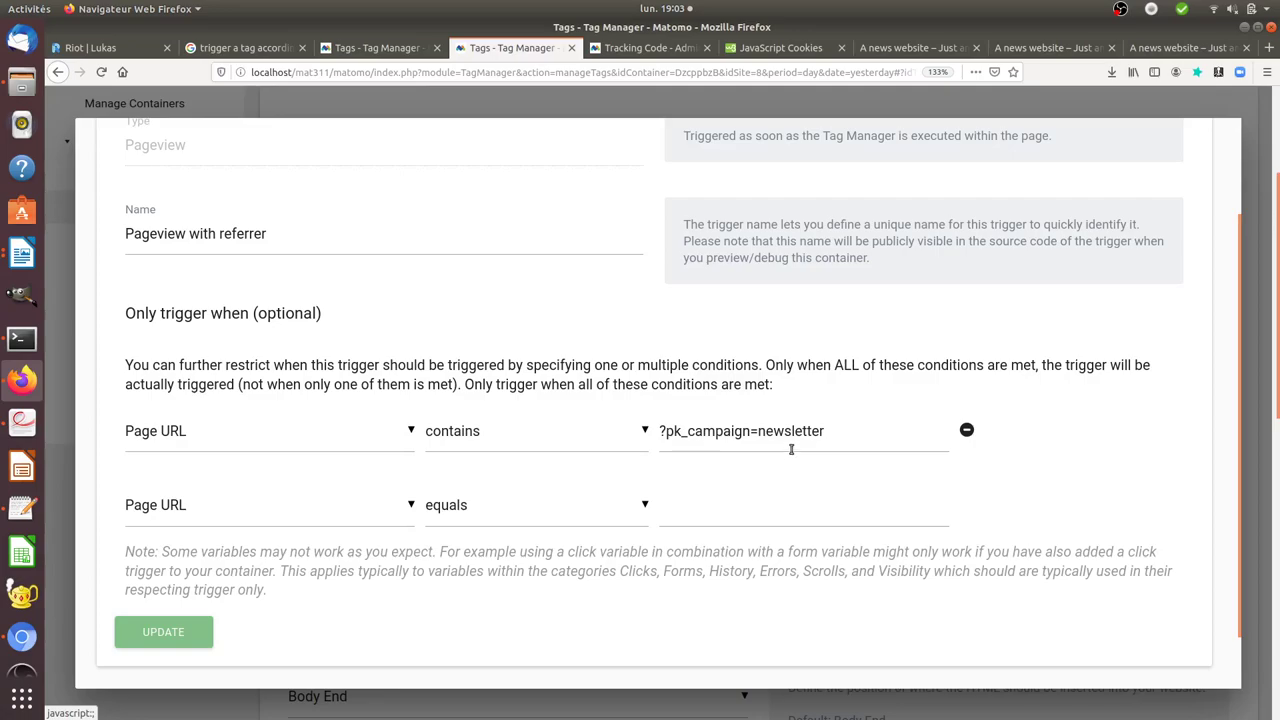
{"action": "left_click", "coordinate": [1246, 383]}
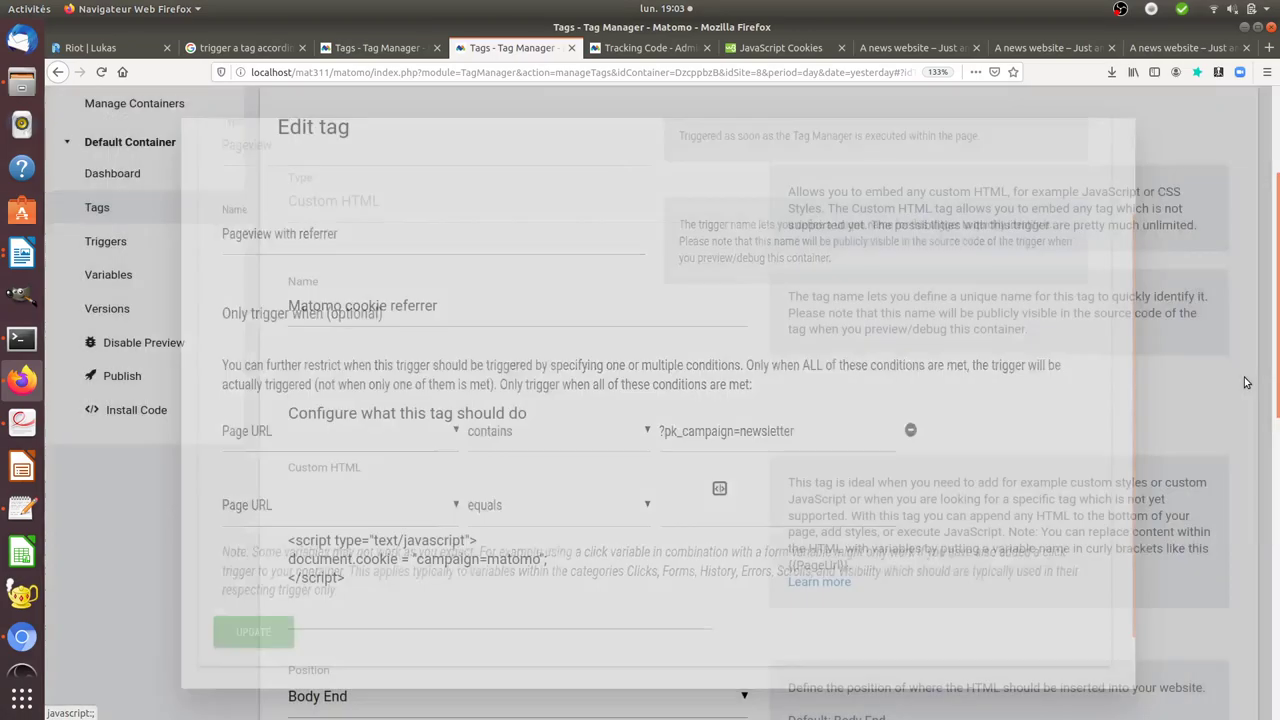
Step: Return to the tag list, open the "Matomo Analytics classic" tag and review its configuration
{"action": "scroll", "coordinate": [660, 602], "scroll_direction": "down", "scroll_amount": 7}
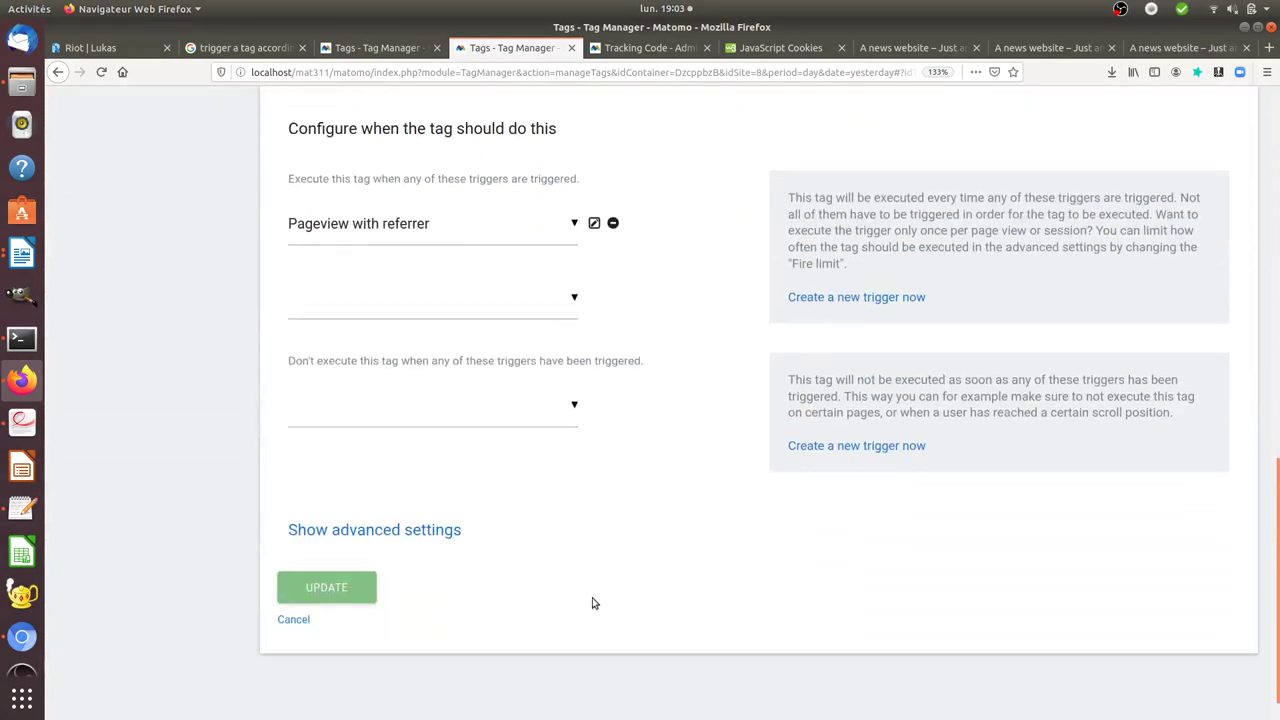
{"action": "scroll", "coordinate": [471, 583], "scroll_direction": "up", "scroll_amount": 8}
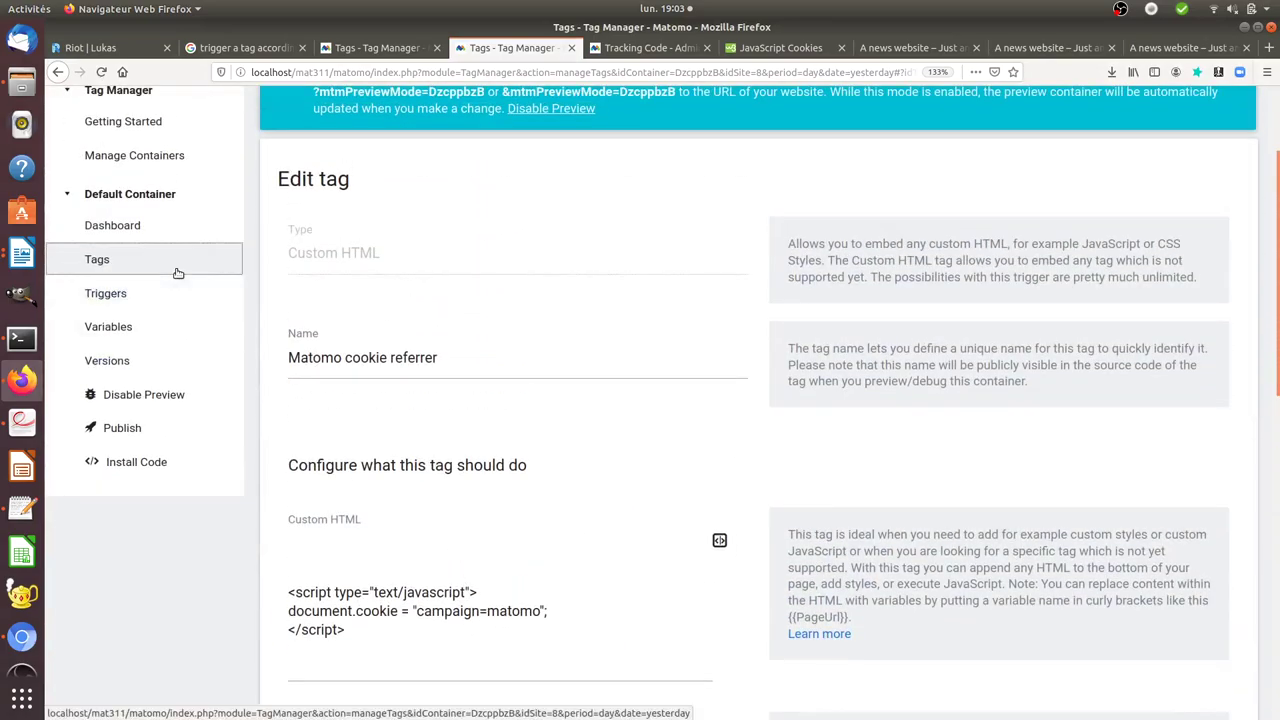
{"action": "left_click", "coordinate": [177, 270]}
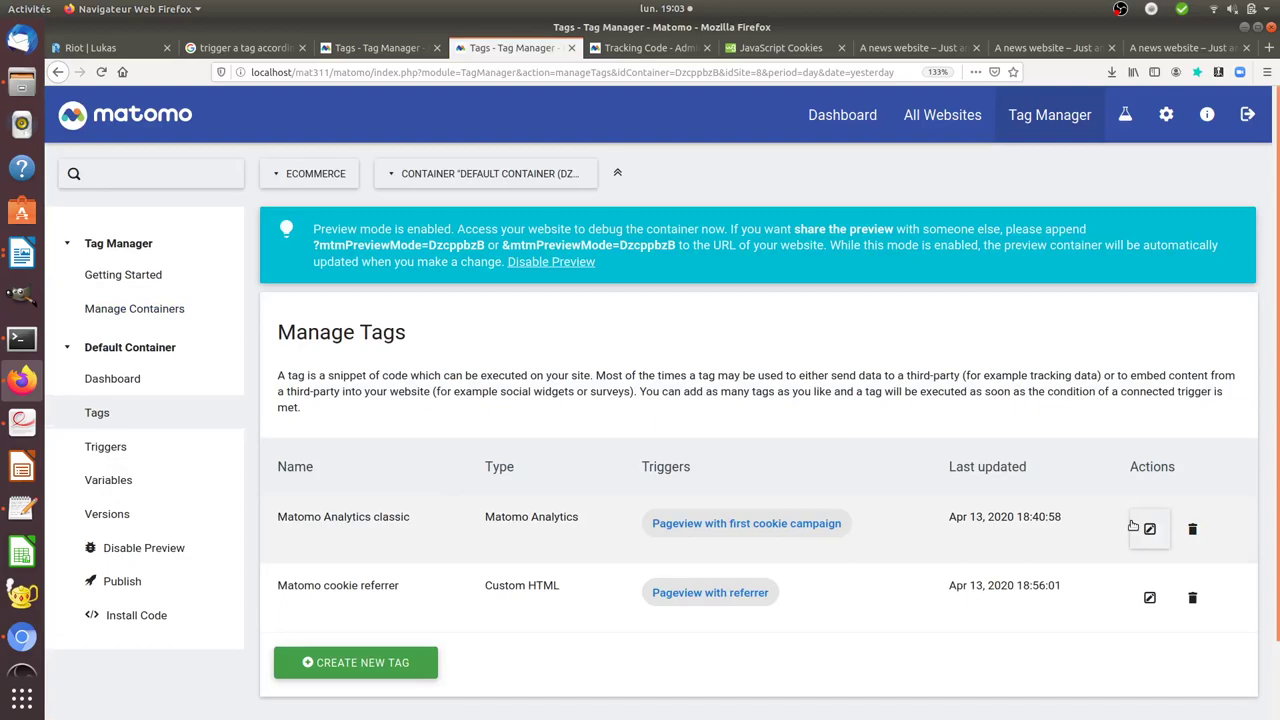
{"action": "left_click", "coordinate": [1147, 530]}
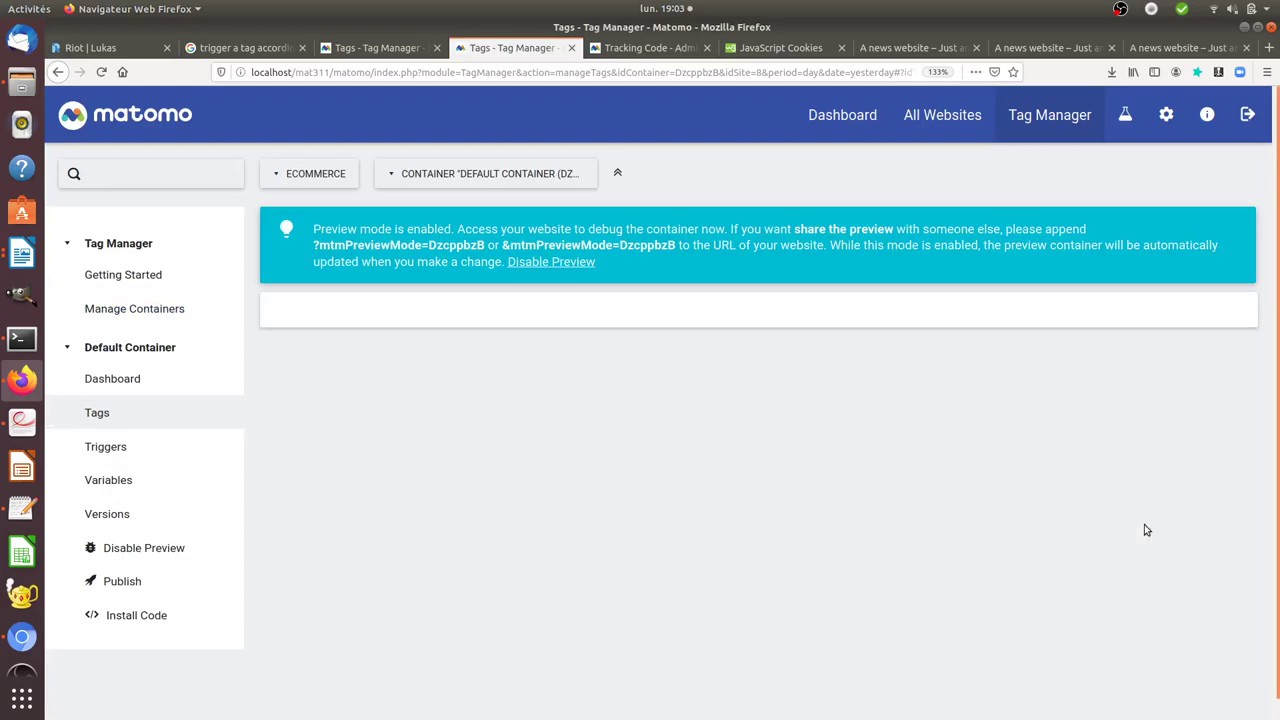
{"action": "scroll", "coordinate": [477, 480], "scroll_direction": "down", "scroll_amount": 3}
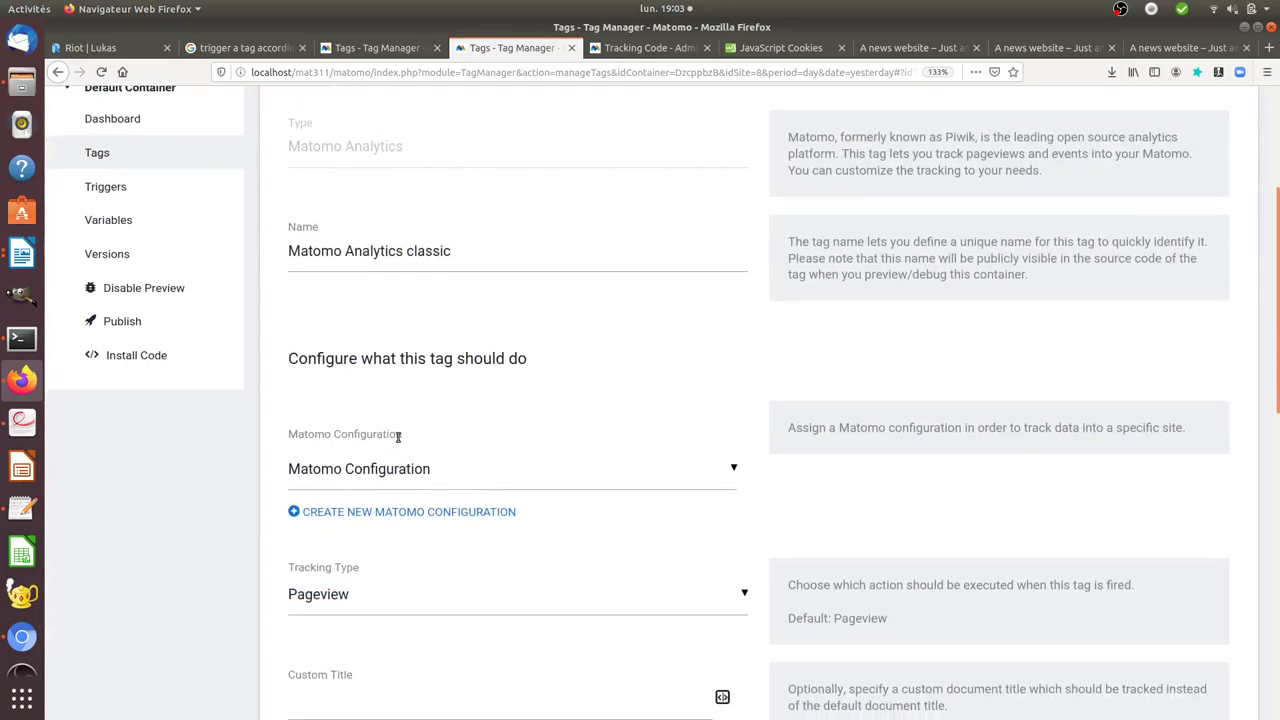
{"action": "scroll", "coordinate": [429, 514], "scroll_direction": "down", "scroll_amount": 5}
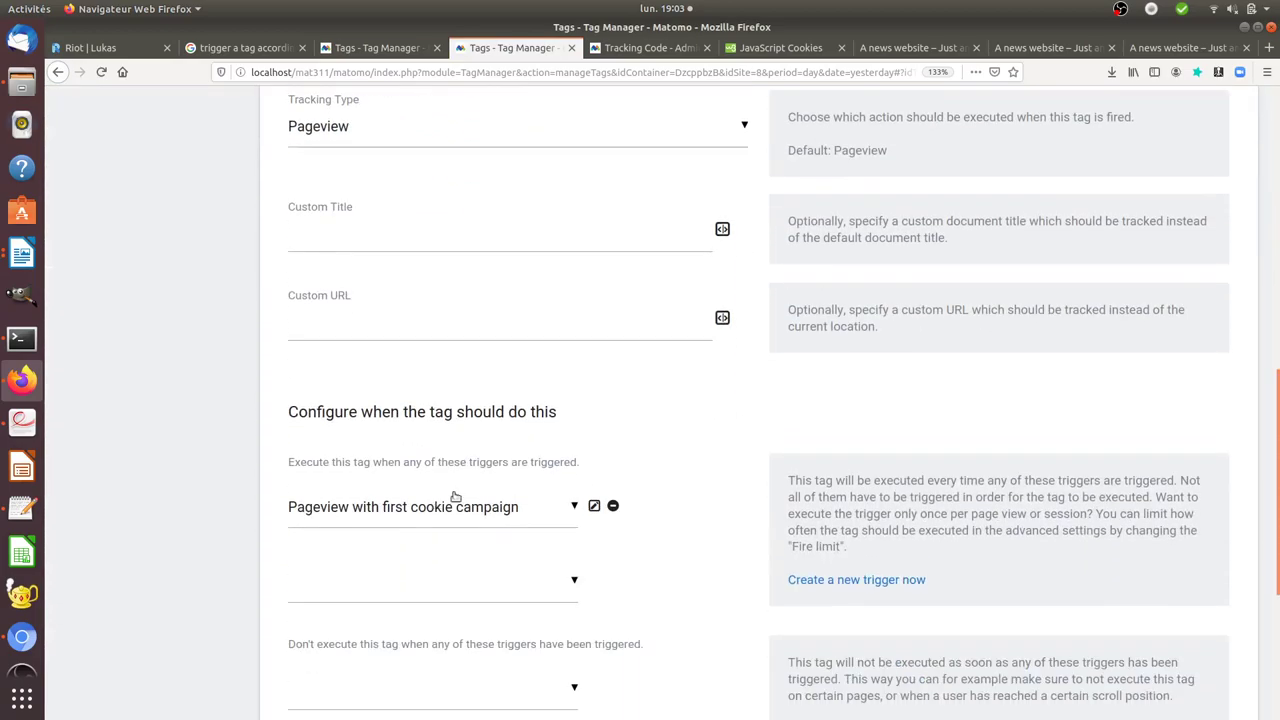
Step: Examine the conditions of the "Pageview with first cookie campaign" trigger without editing it, and return to the tag list
{"action": "left_click", "coordinate": [594, 506]}
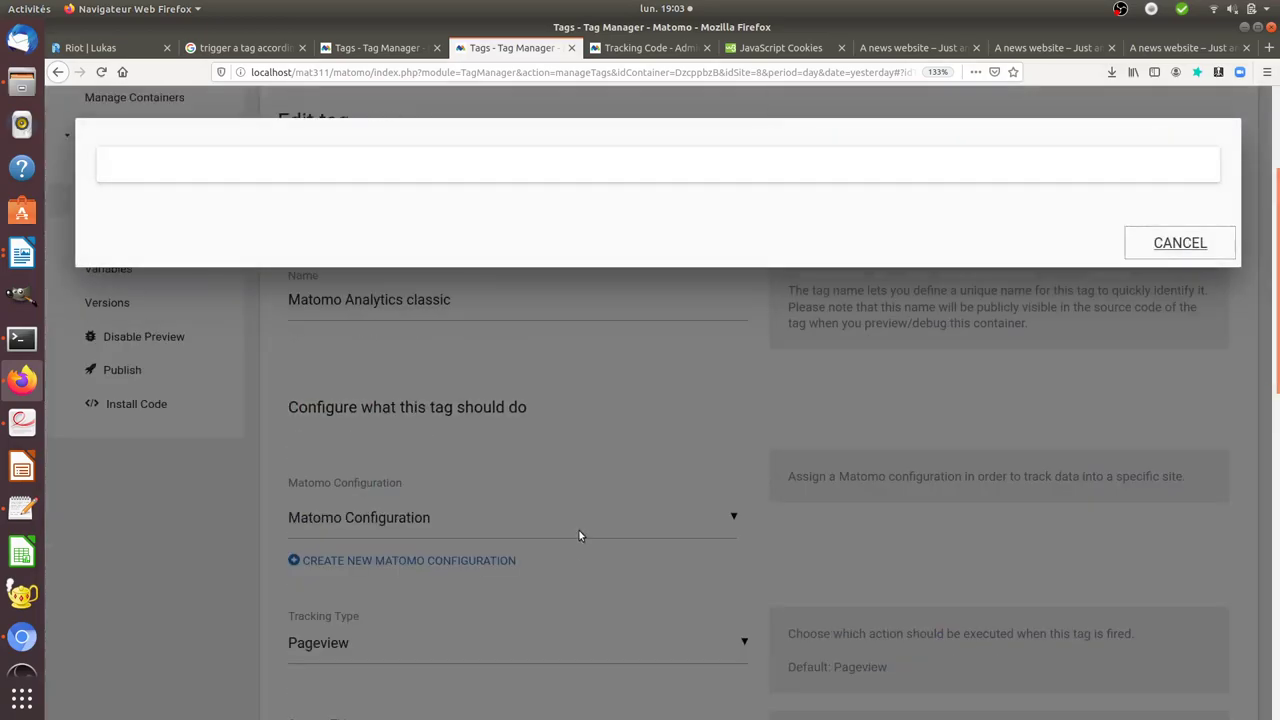
{"action": "scroll", "coordinate": [400, 500], "scroll_direction": "down", "scroll_amount": 2}
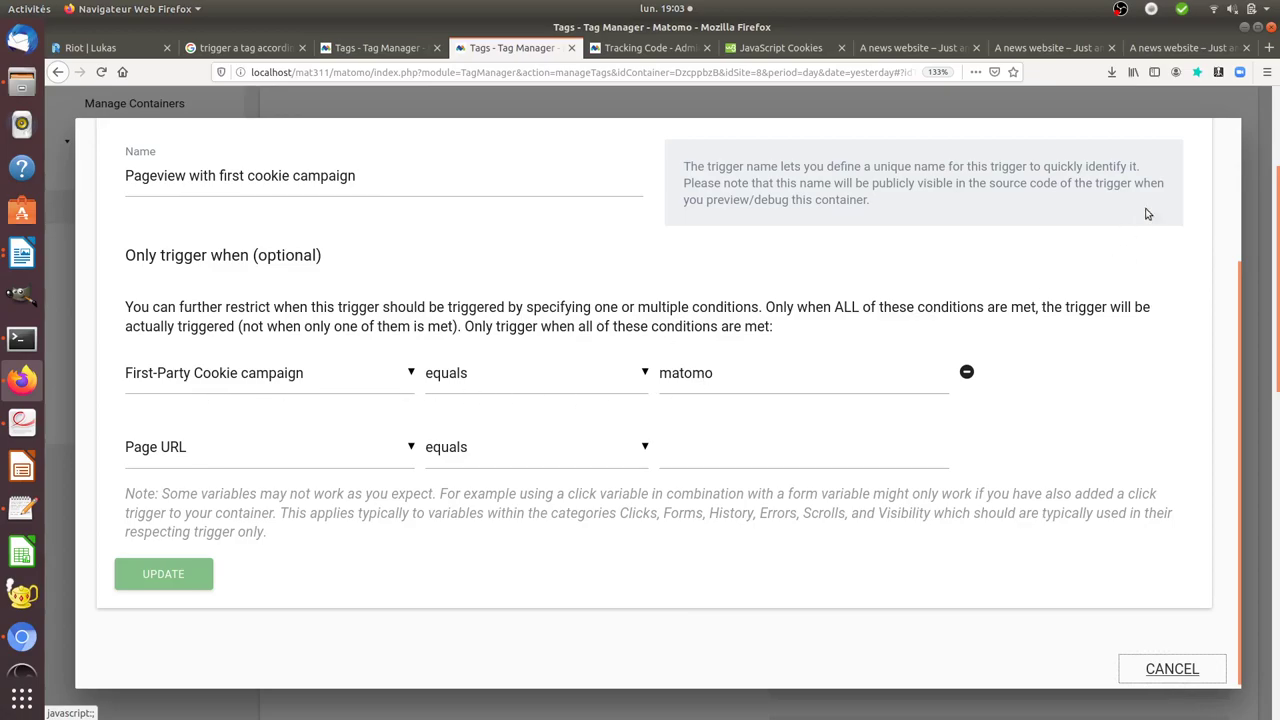
{"action": "left_click", "coordinate": [1172, 668]}
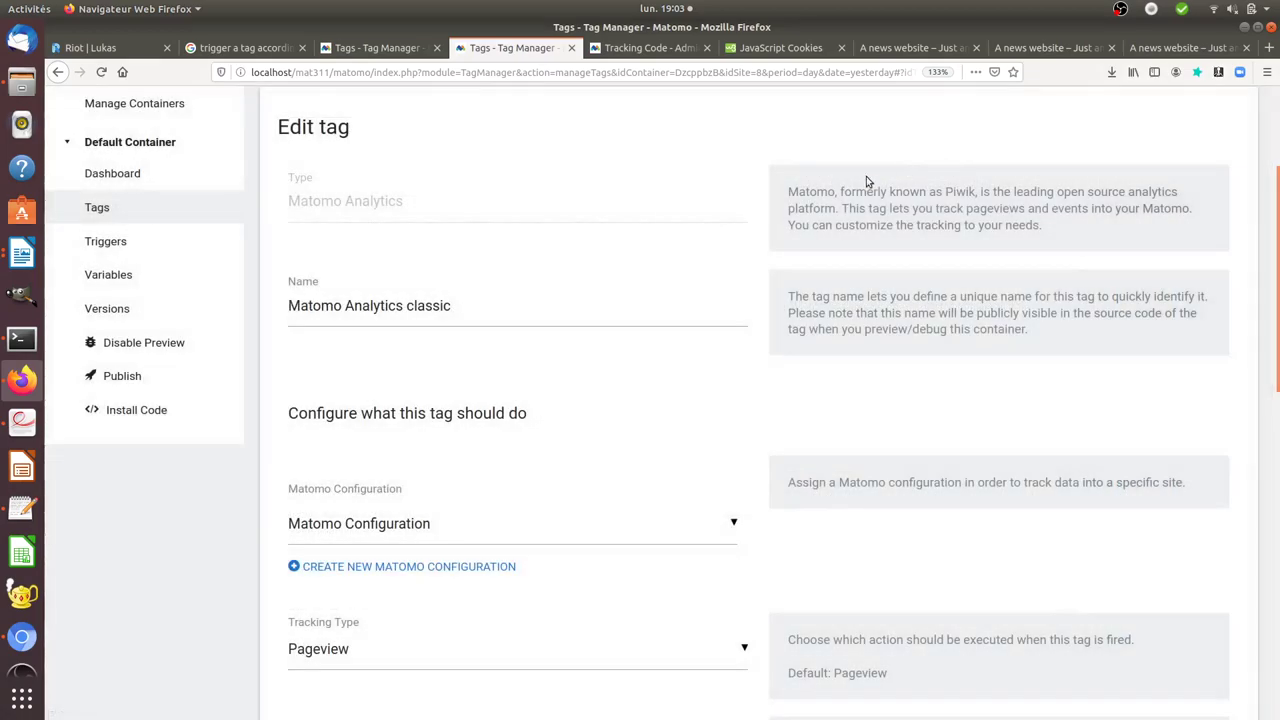
{"action": "left_click", "coordinate": [129, 213]}
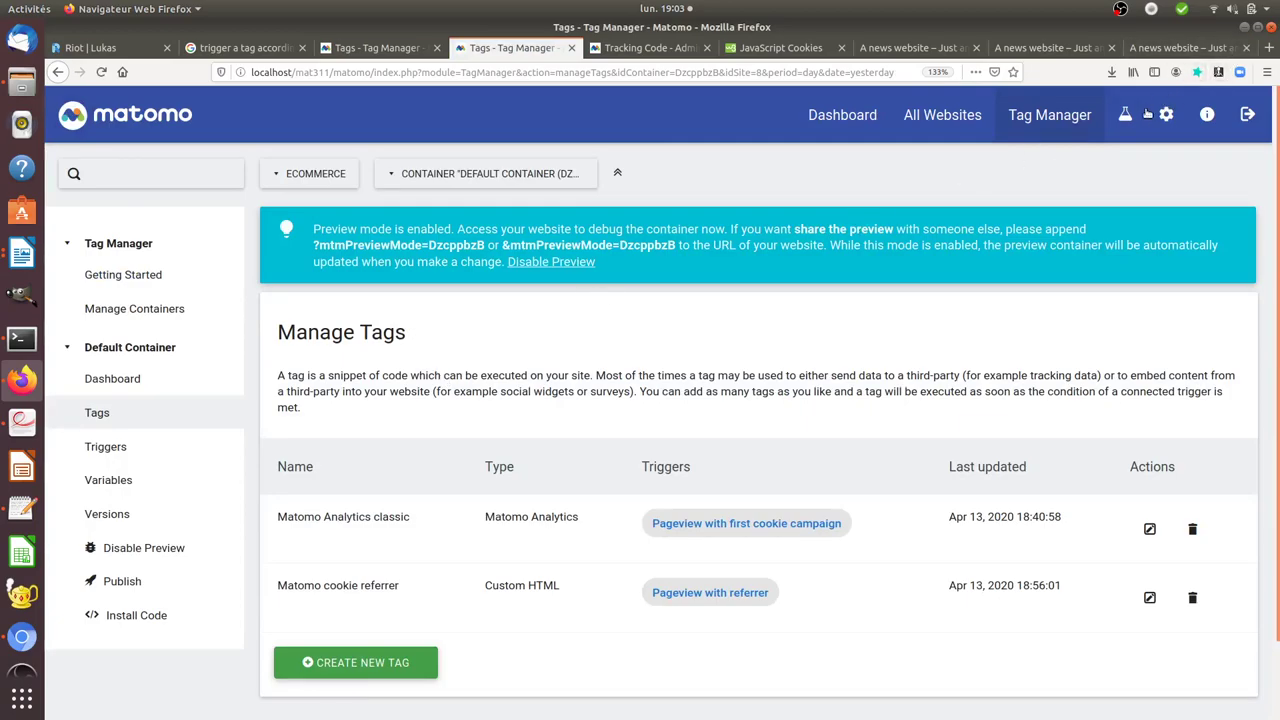
Step: Open a new private browsing window and bring it to the front
{"action": "left_click", "coordinate": [1267, 71]}
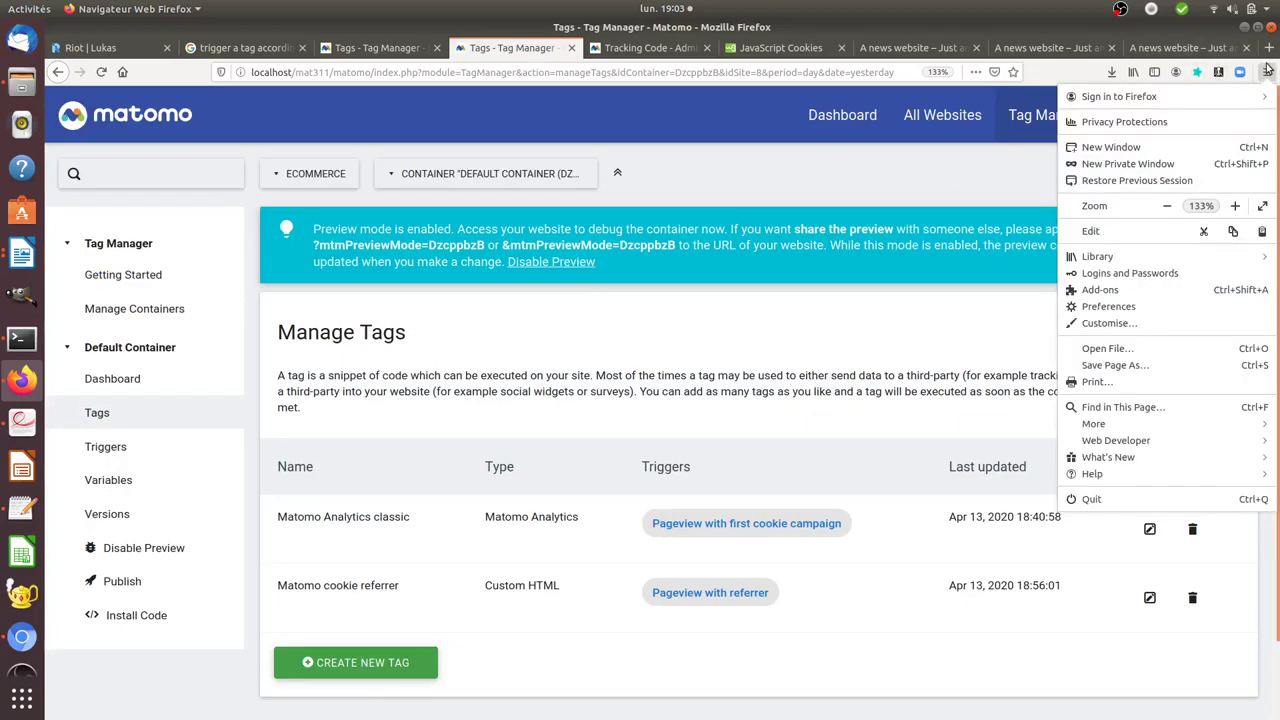
{"action": "left_click", "coordinate": [1126, 164]}
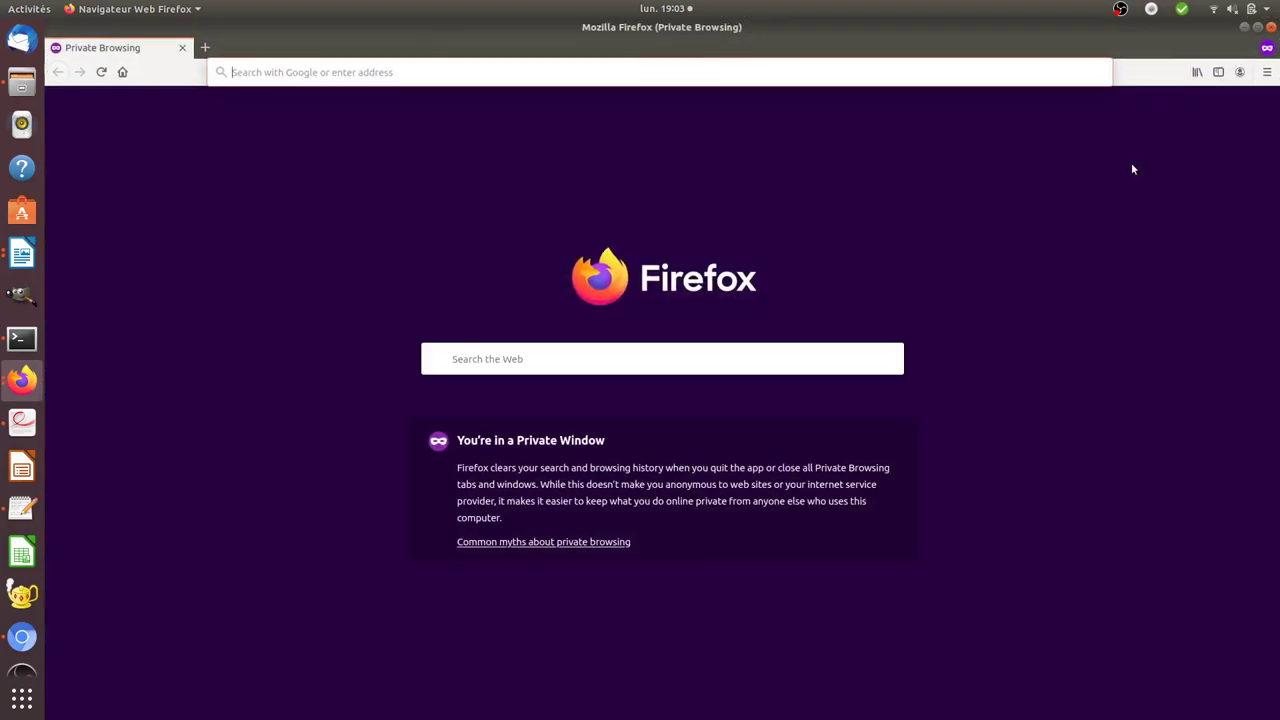
{"action": "left_click", "coordinate": [22, 379]}
{"action": "left_click", "coordinate": [197, 332]}
Step: Open the developer tools in the private window and show the cookies in the Storage inspector
{"action": "right_click", "coordinate": [369, 242]}
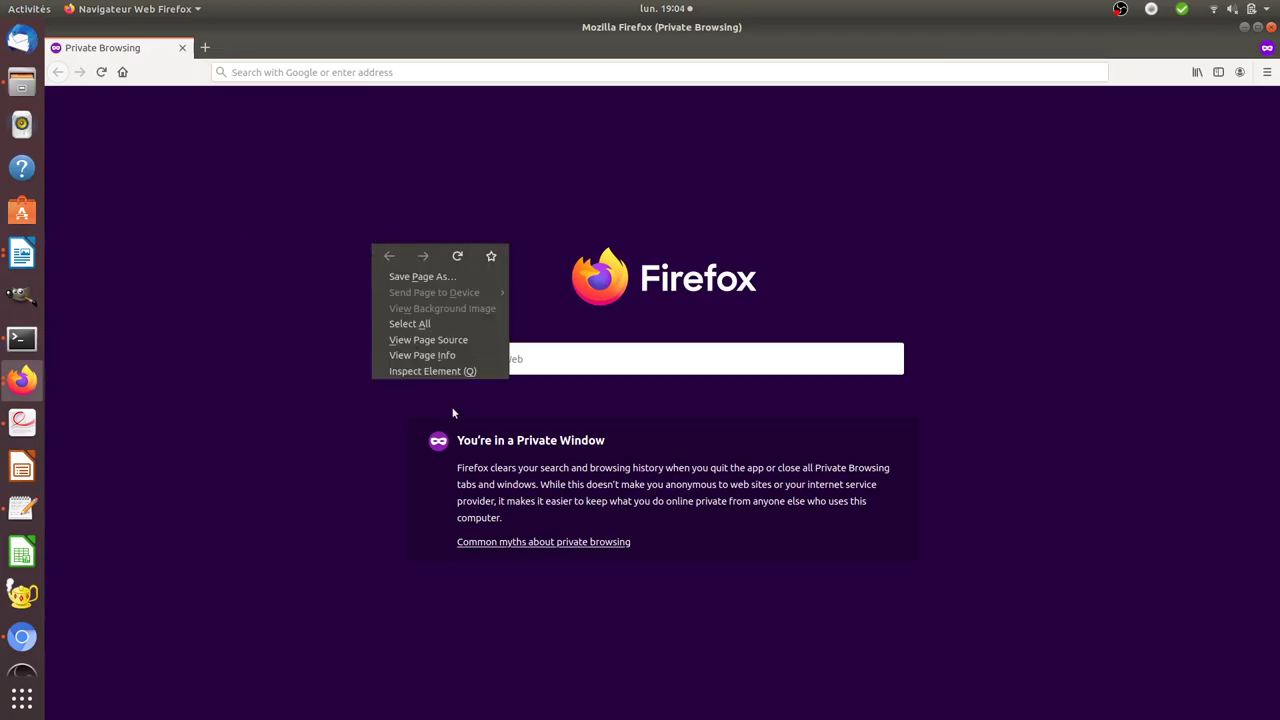
{"action": "left_click", "coordinate": [457, 372]}
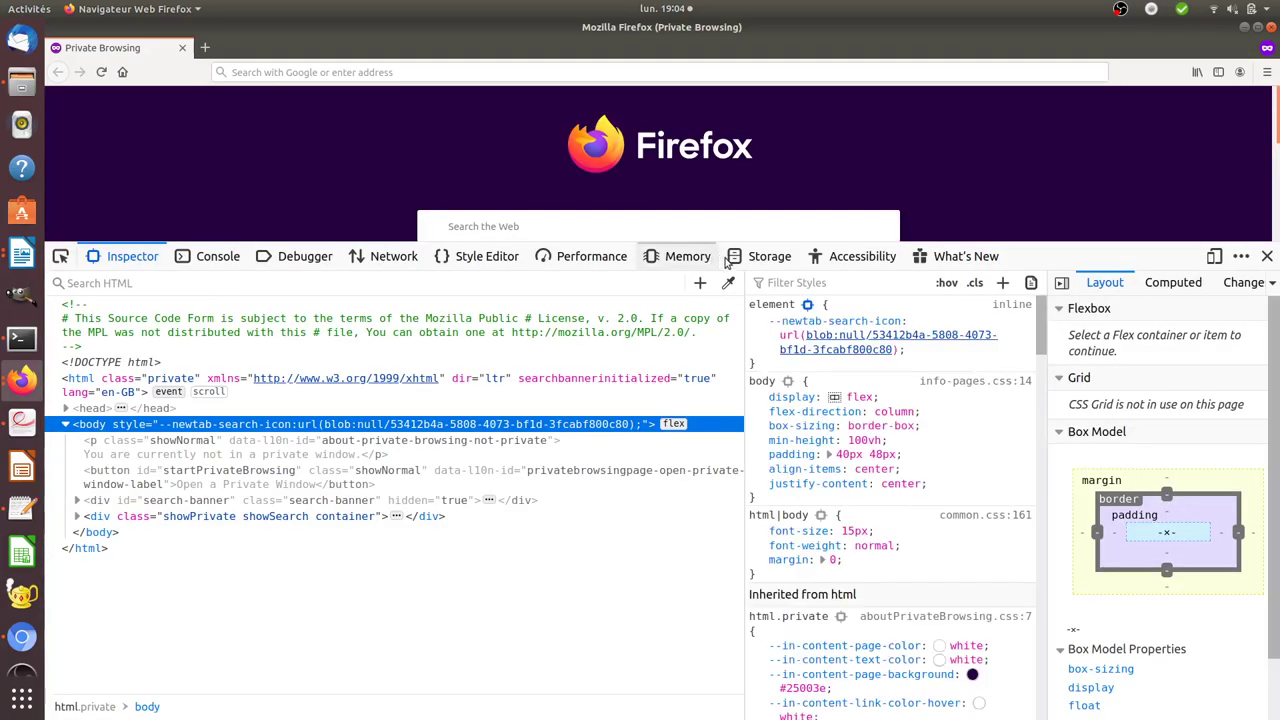
{"action": "key", "text": "shift+F9"}
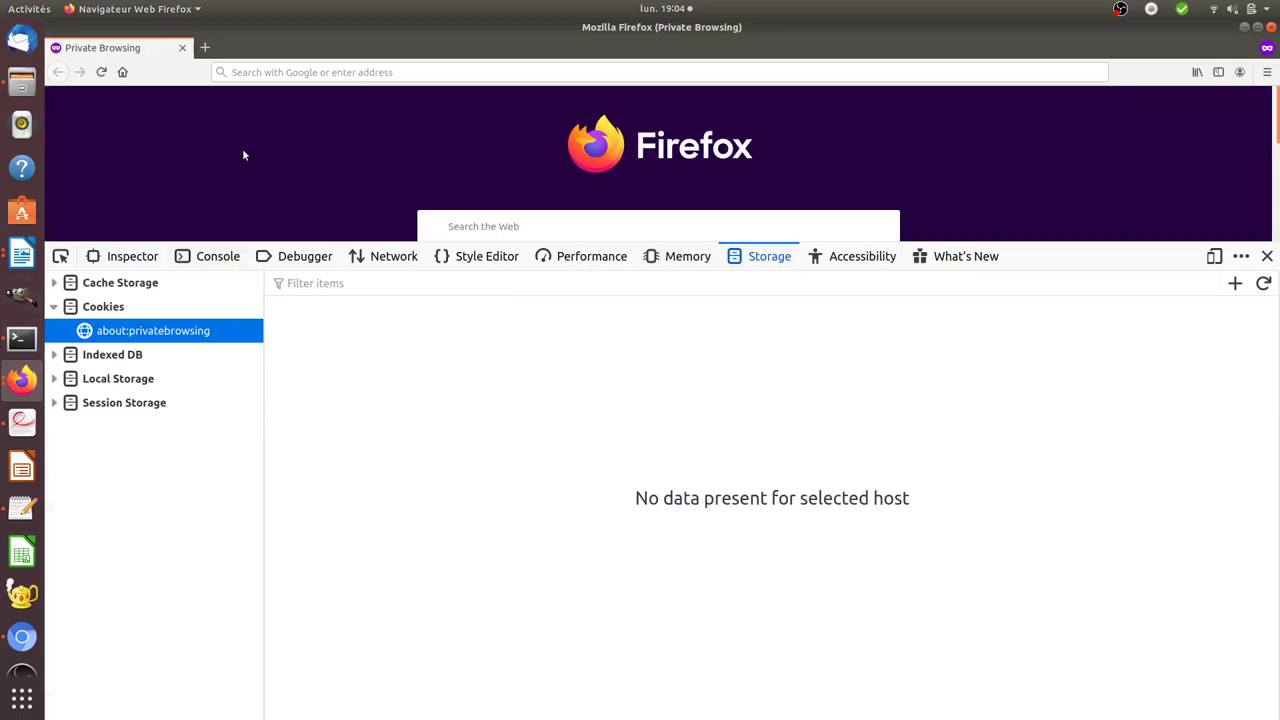
{"action": "left_click", "coordinate": [20, 378]}
{"action": "left_click", "coordinate": [108, 335]}
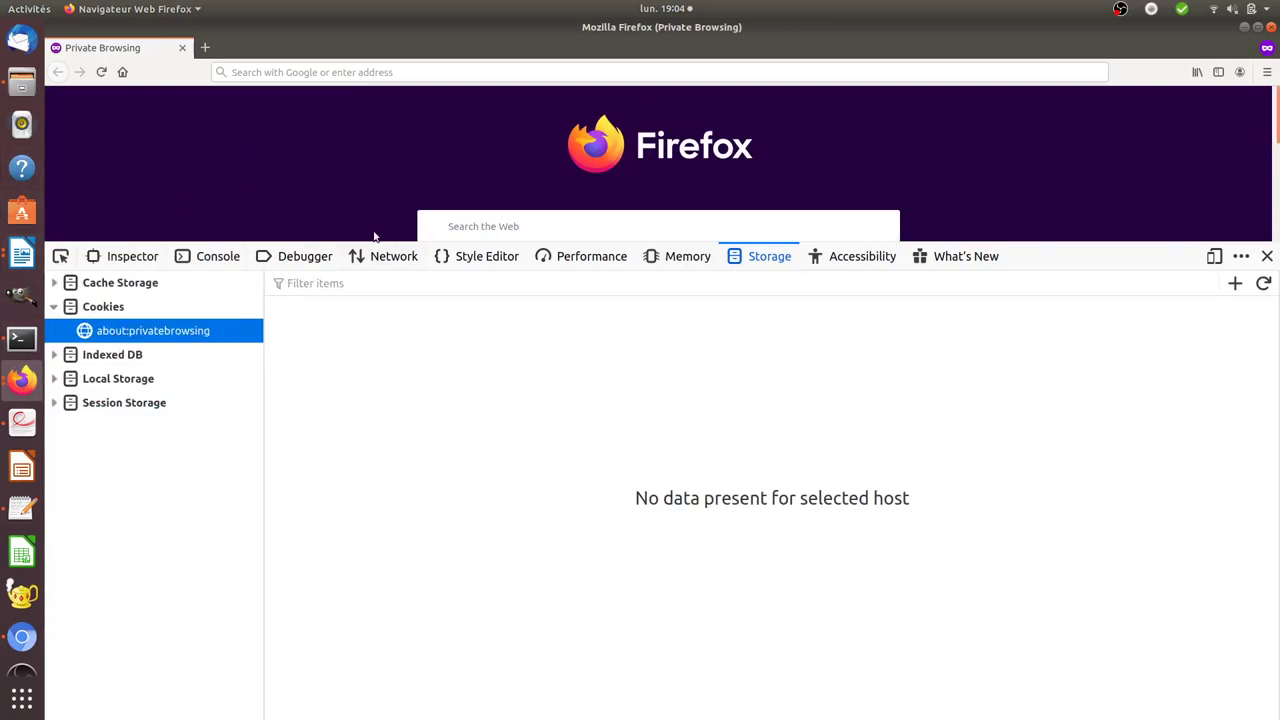
Step: Copy the base address localhost/wp532/wordpress/ from the news website page in the regular browser window
{"action": "left_click", "coordinate": [20, 378]}
{"action": "left_click", "coordinate": [100, 445]}
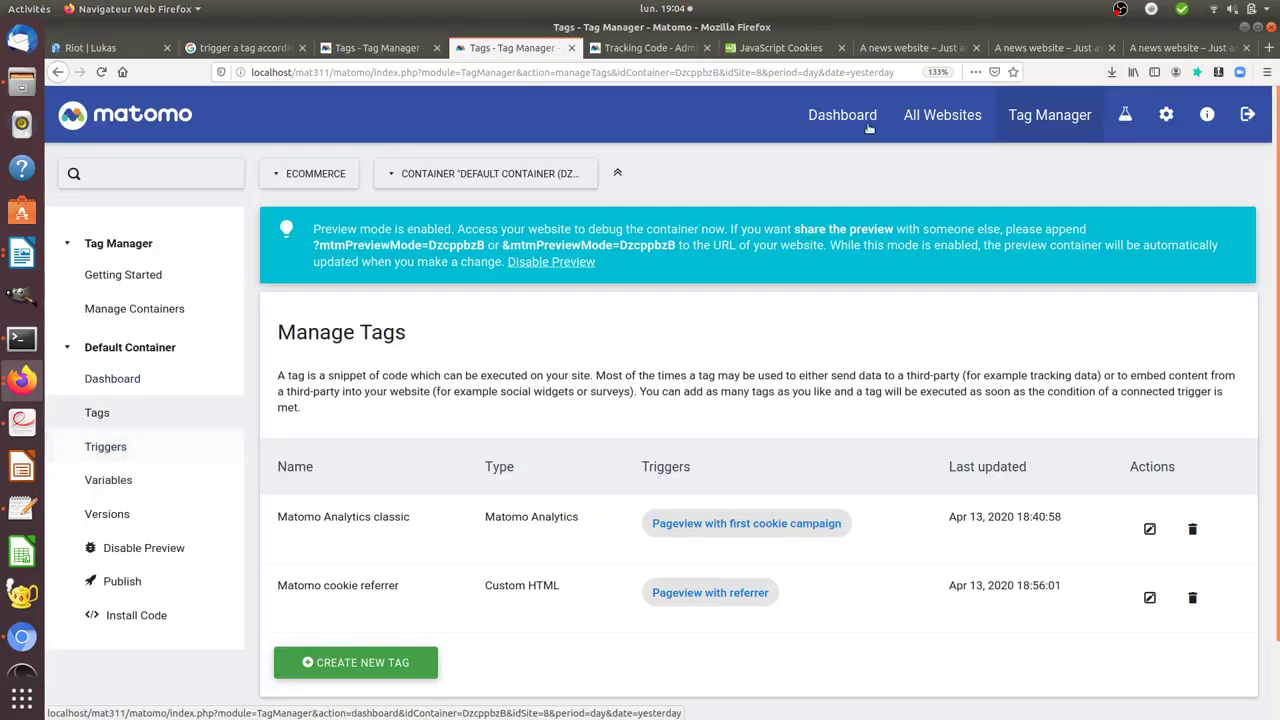
{"action": "key", "text": "alt+Tab"}
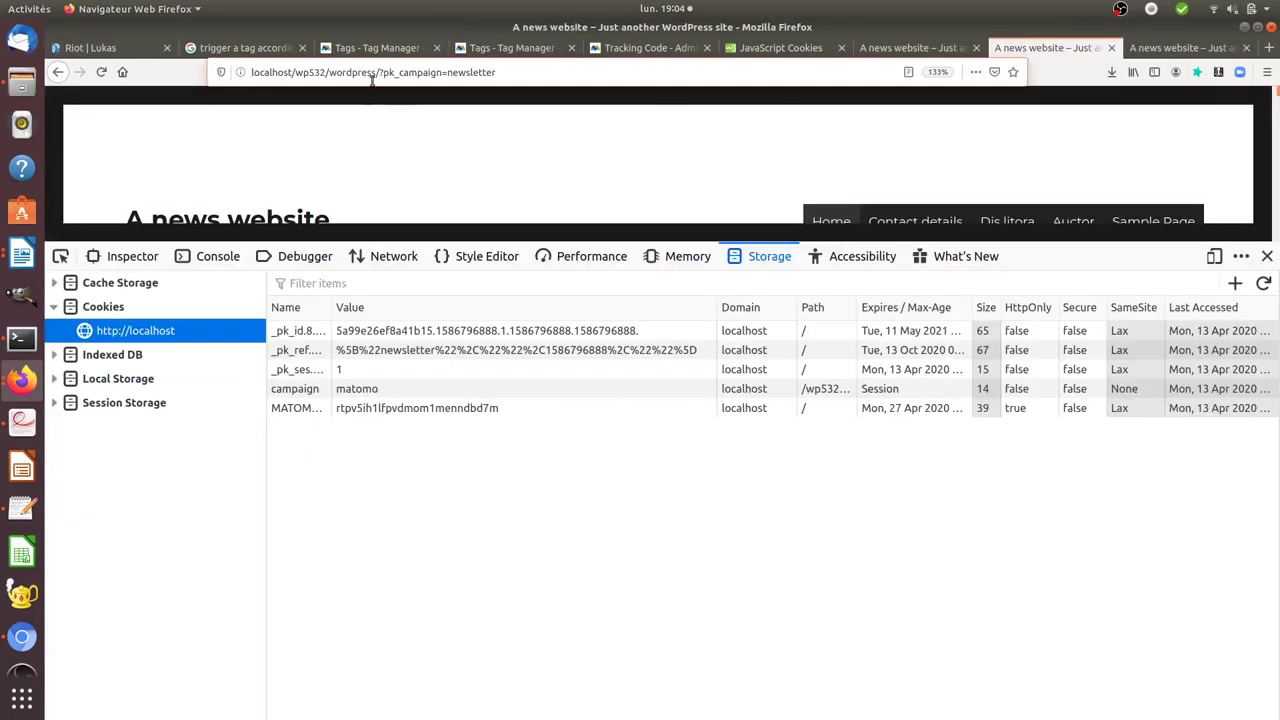
{"action": "left_click_drag", "start_coordinate": [379, 76], "coordinate": [66, 76]}
{"action": "key", "text": "ctrl+c"}
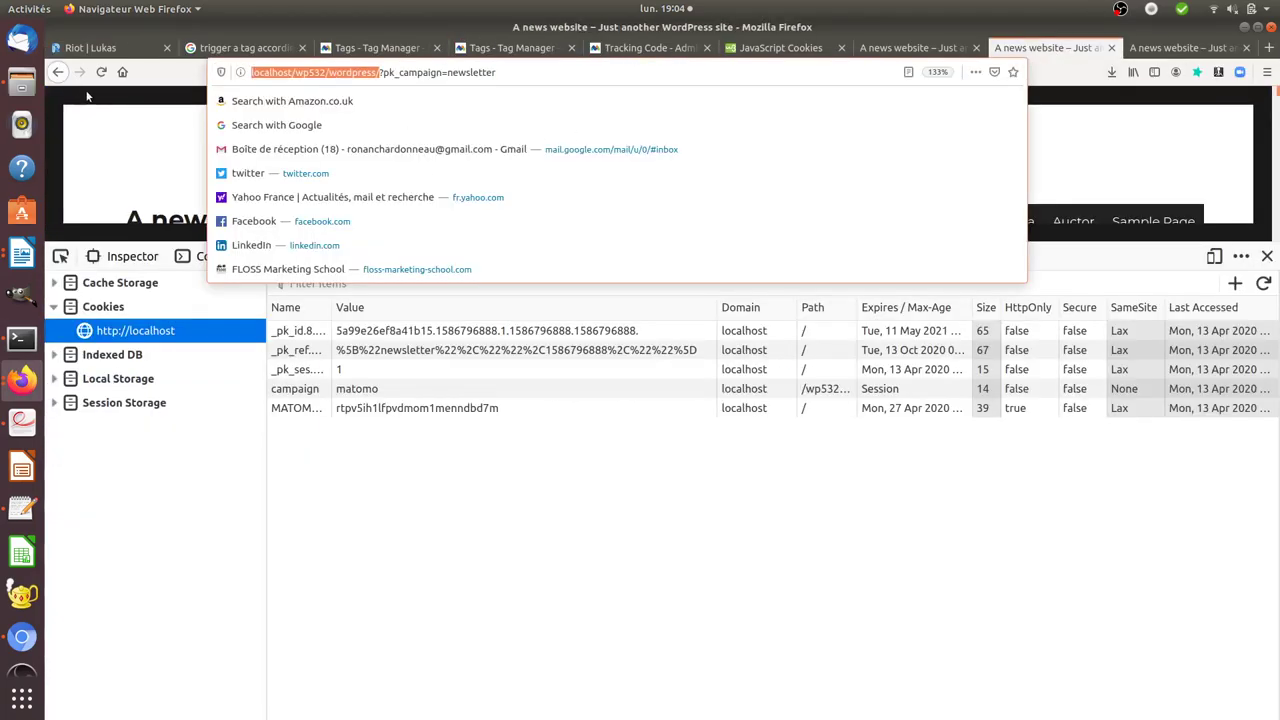
{"action": "left_click", "coordinate": [85, 132]}
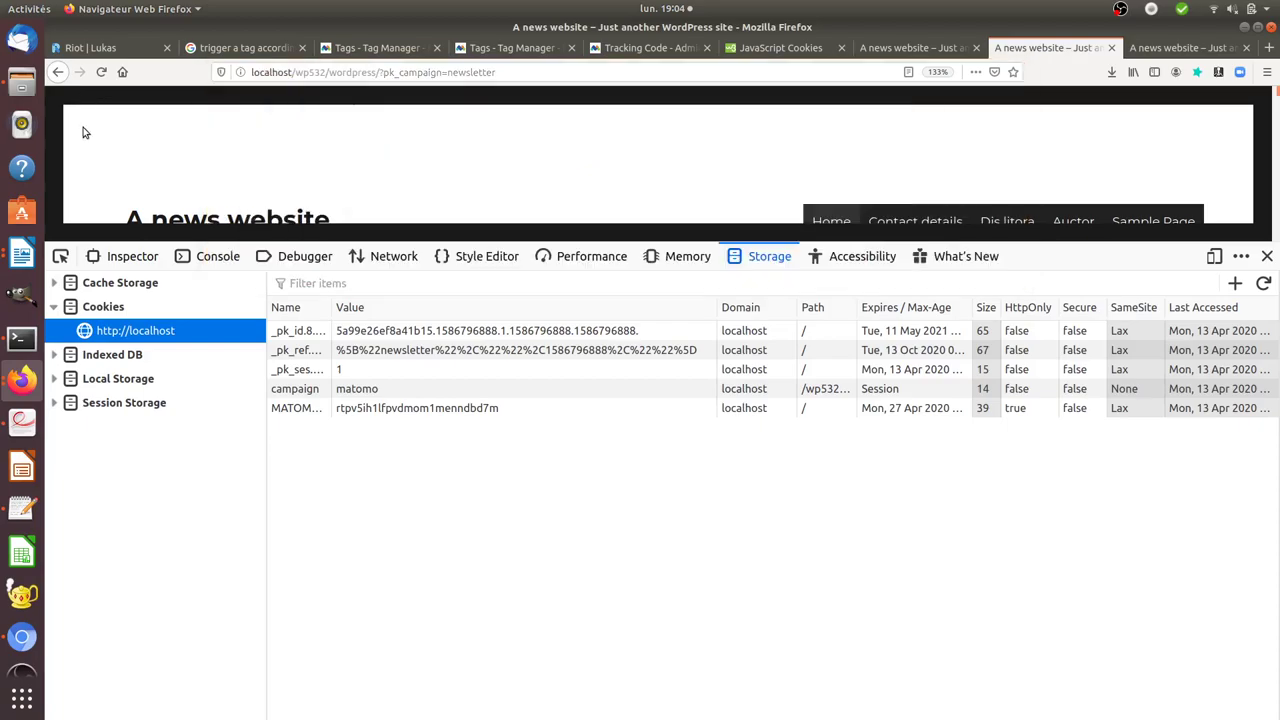
{"action": "left_click", "coordinate": [33, 394]}
{"action": "left_click", "coordinate": [165, 445]}
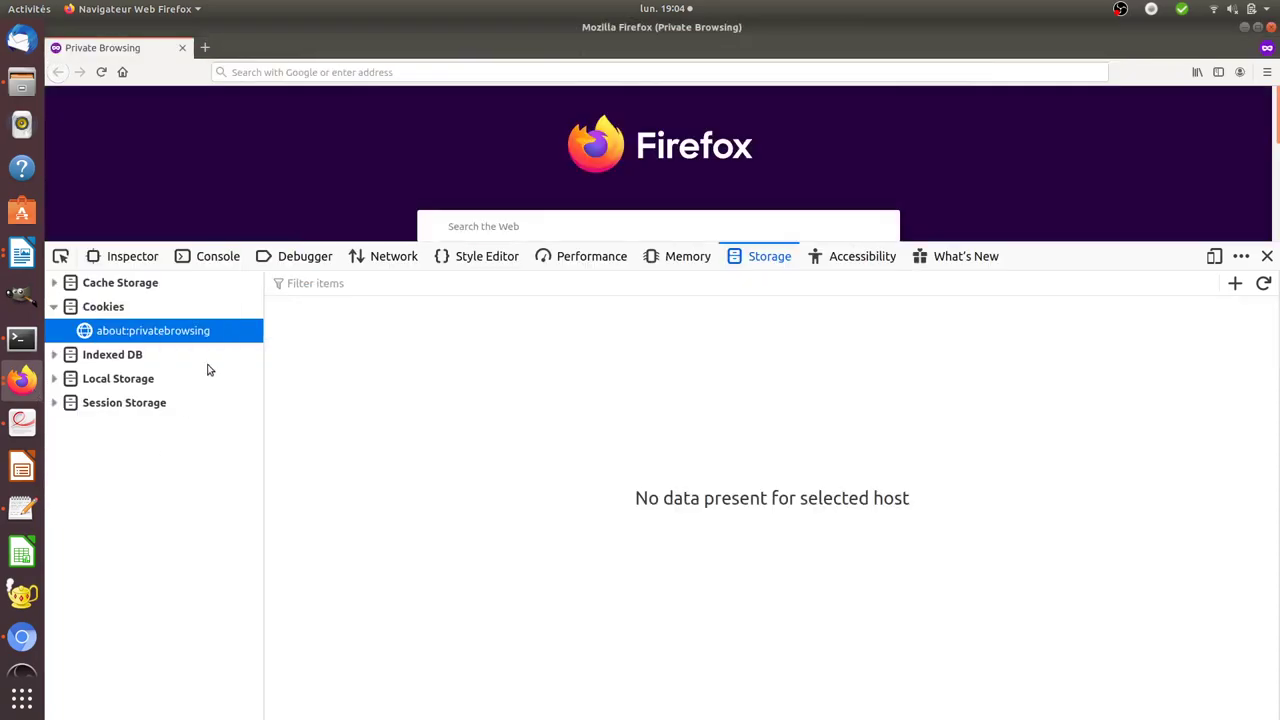
{"action": "left_click", "coordinate": [354, 72]}
{"action": "key", "text": "ctrl+v"}
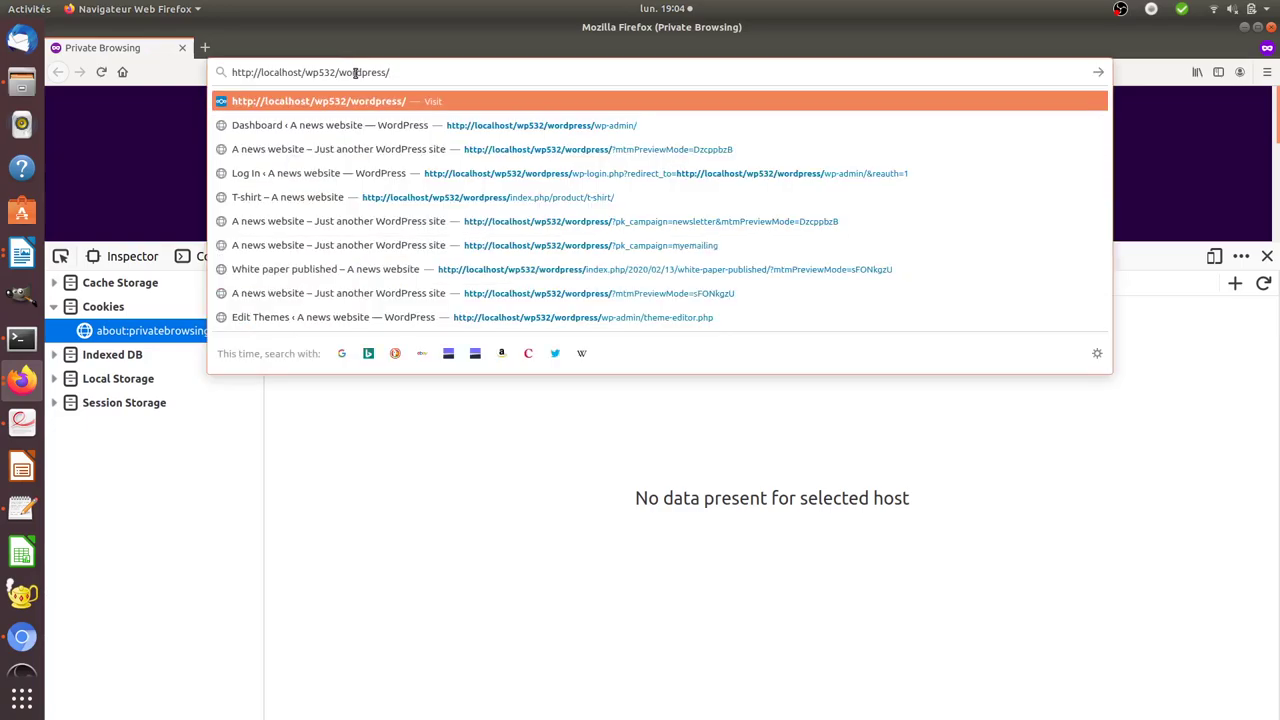
{"action": "key", "text": "Return"}
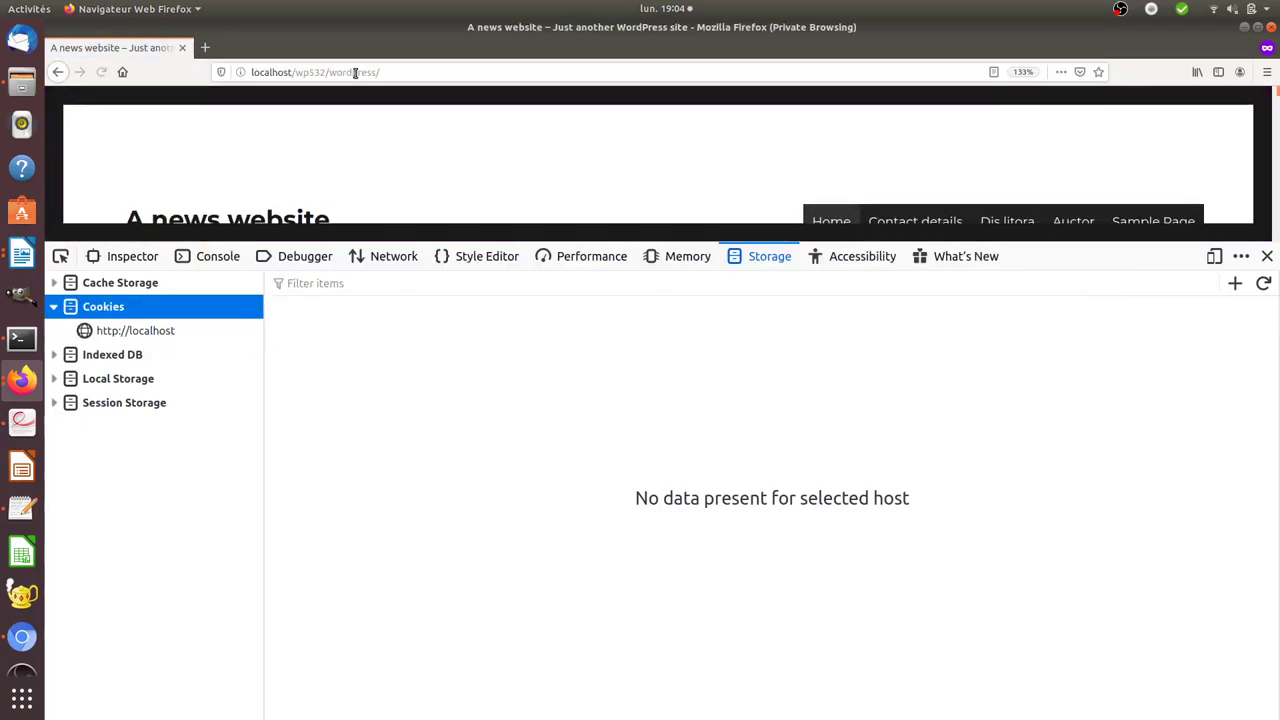
{"action": "left_click", "coordinate": [172, 335]}
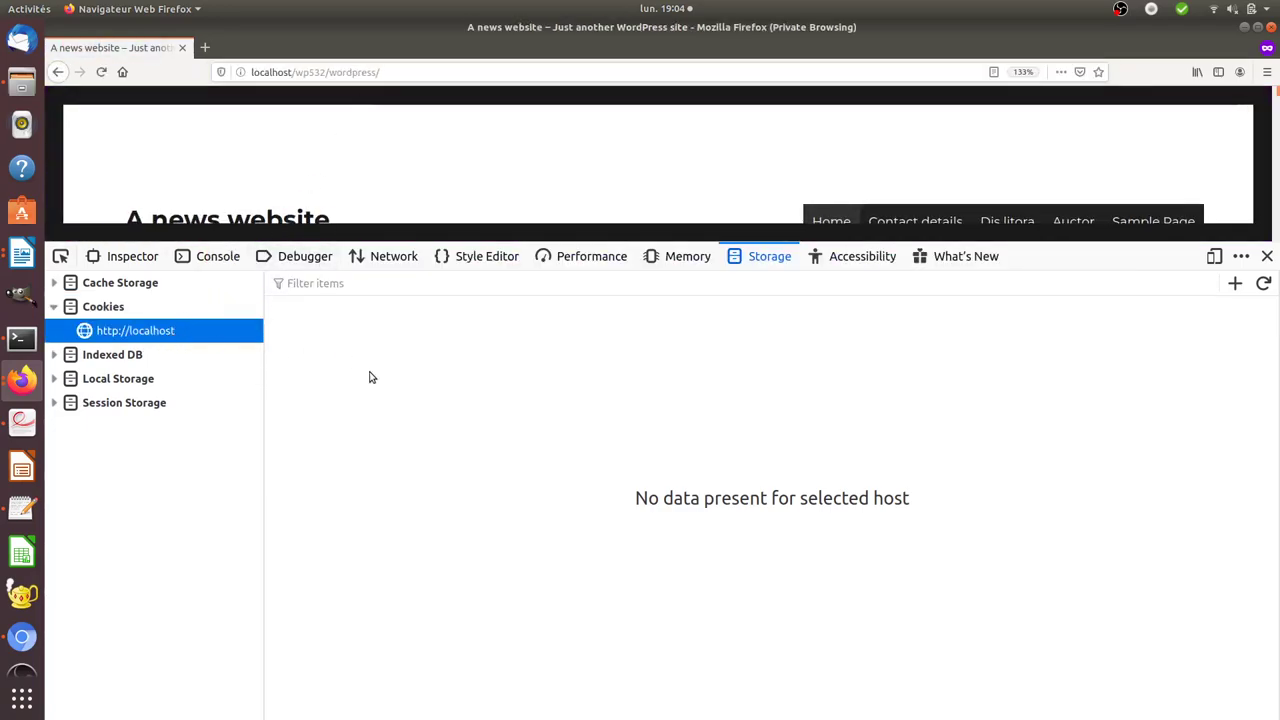
Step: Return to the Matomo tag list in the regular window and open the Matomo Dashboard in a new tab
{"action": "left_click", "coordinate": [22, 380]}
{"action": "left_click", "coordinate": [153, 341]}
{"action": "left_click", "coordinate": [30, 382]}
{"action": "left_click", "coordinate": [115, 454]}
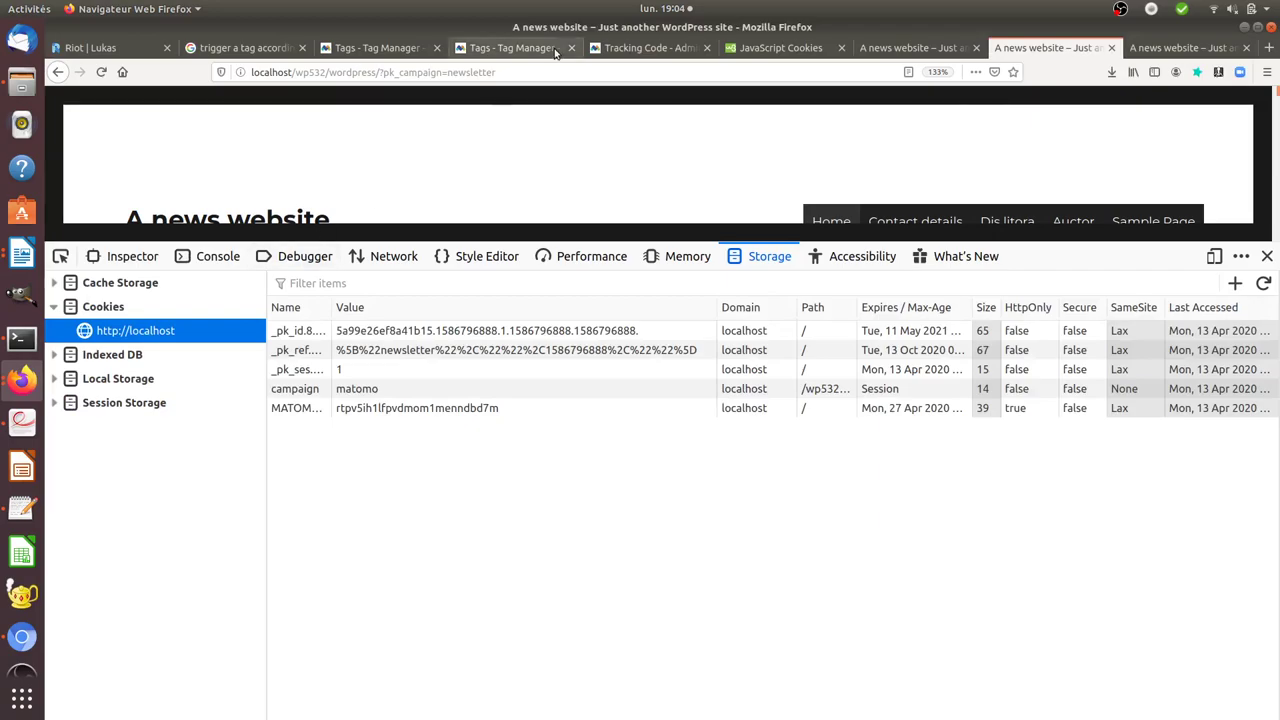
{"action": "left_click", "coordinate": [648, 48]}
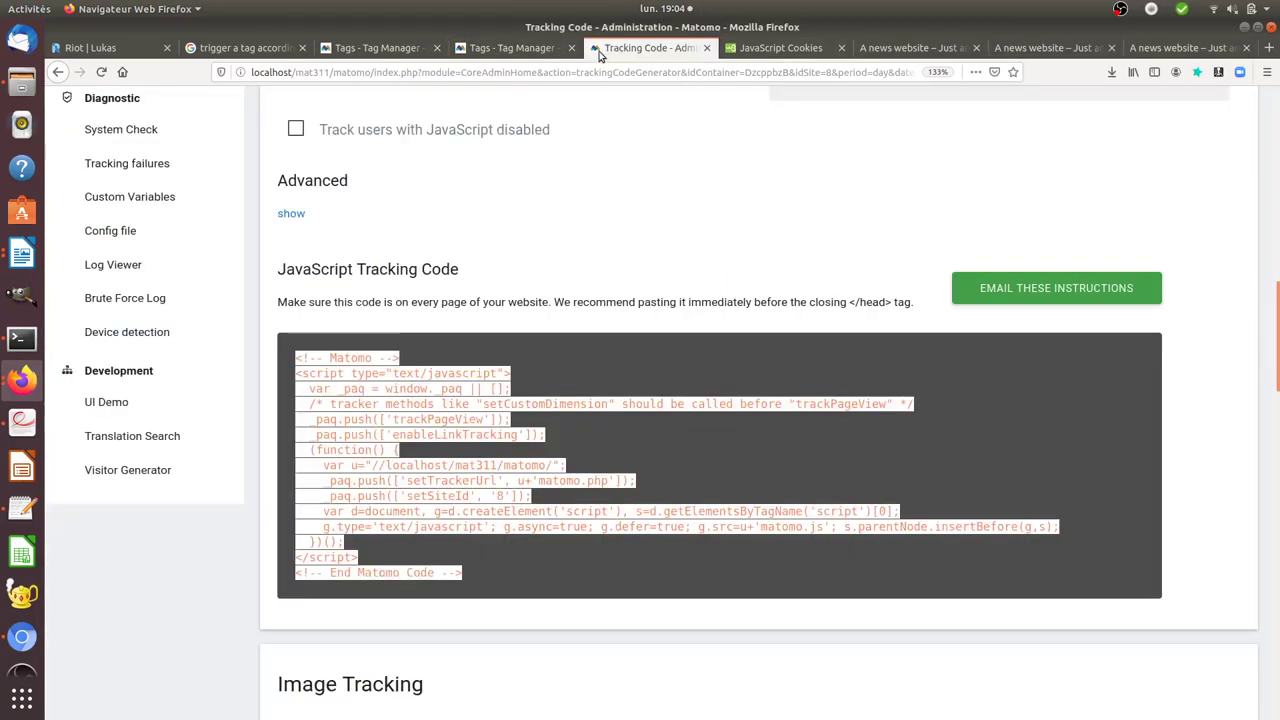
{"action": "left_click", "coordinate": [512, 48]}
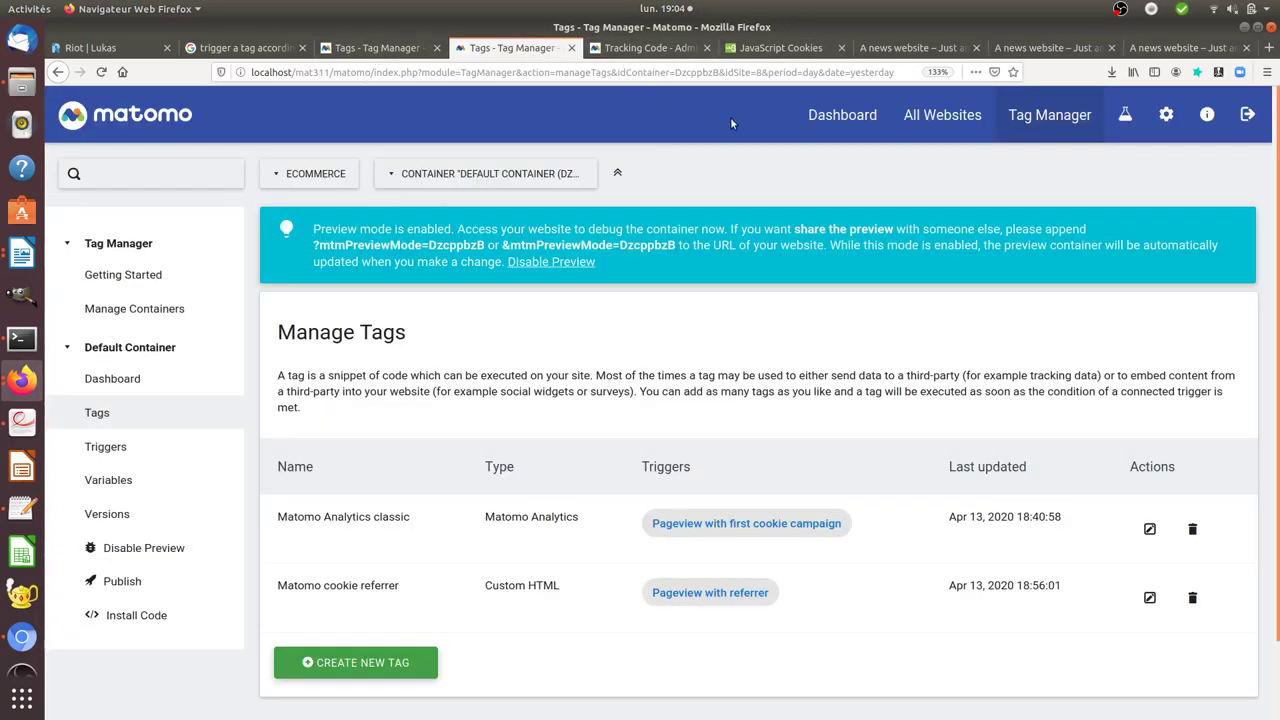
{"action": "right_click", "coordinate": [832, 118]}
{"action": "left_click", "coordinate": [875, 127]}
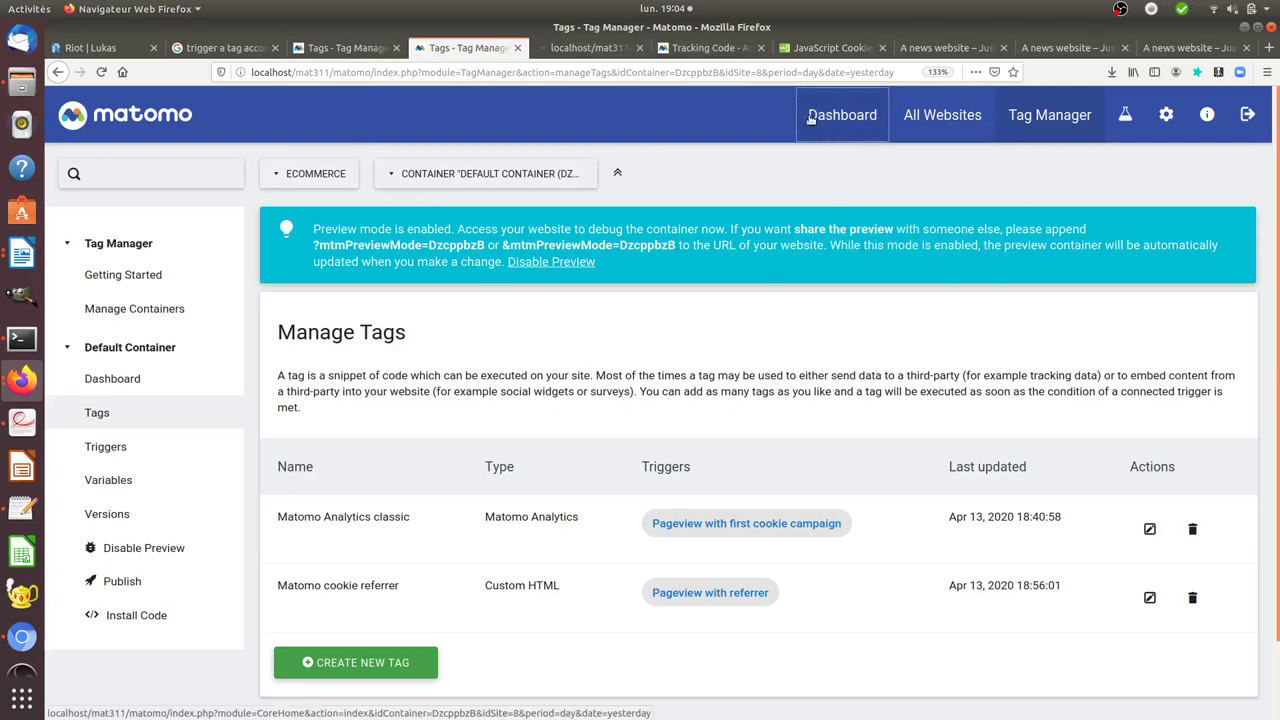
{"action": "left_click", "coordinate": [585, 48]}
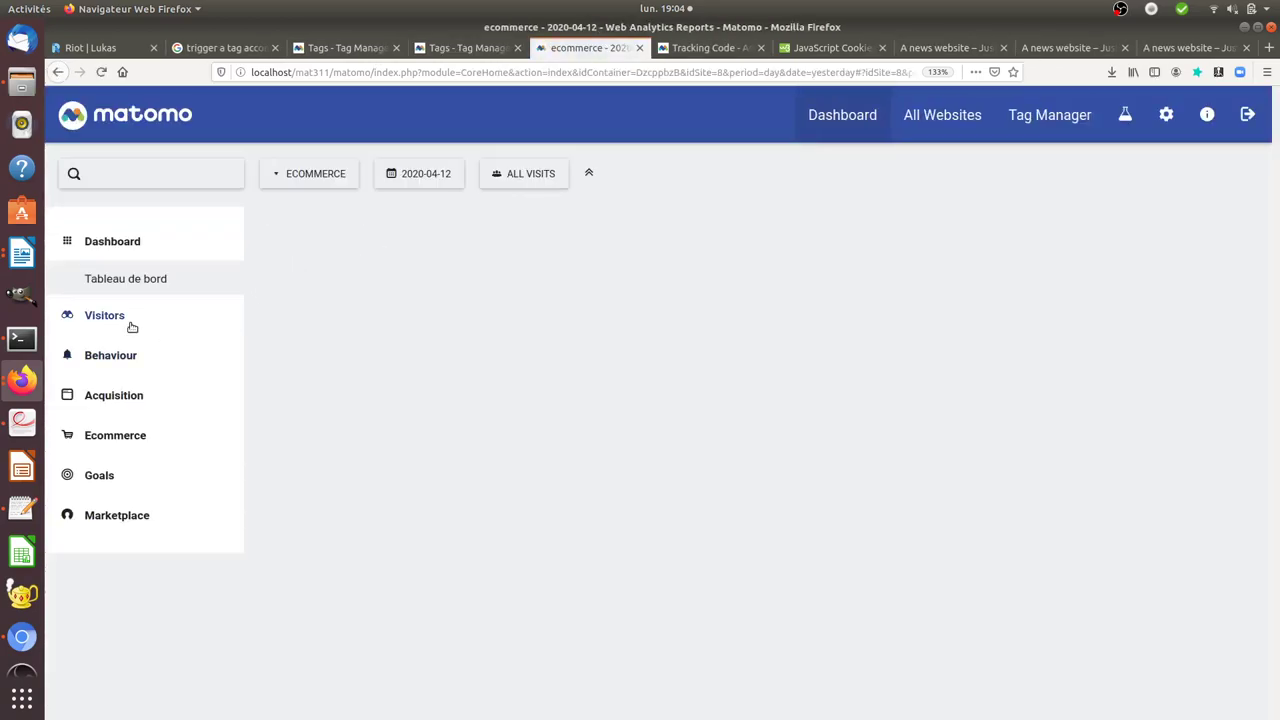
Step: Open the Visits Log of the ecommerce site and set the report date to 13 April 2020
{"action": "left_click", "coordinate": [129, 324]}
{"action": "left_click", "coordinate": [129, 351]}
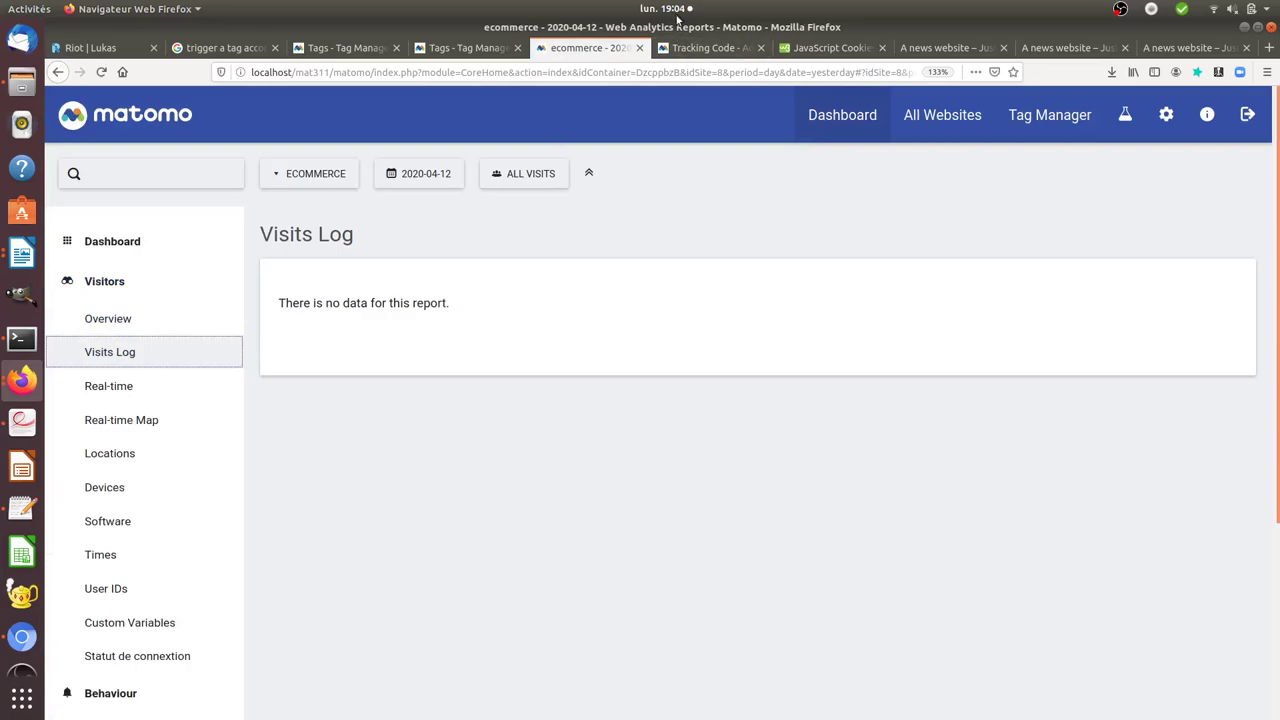
{"action": "left_click", "coordinate": [426, 173]}
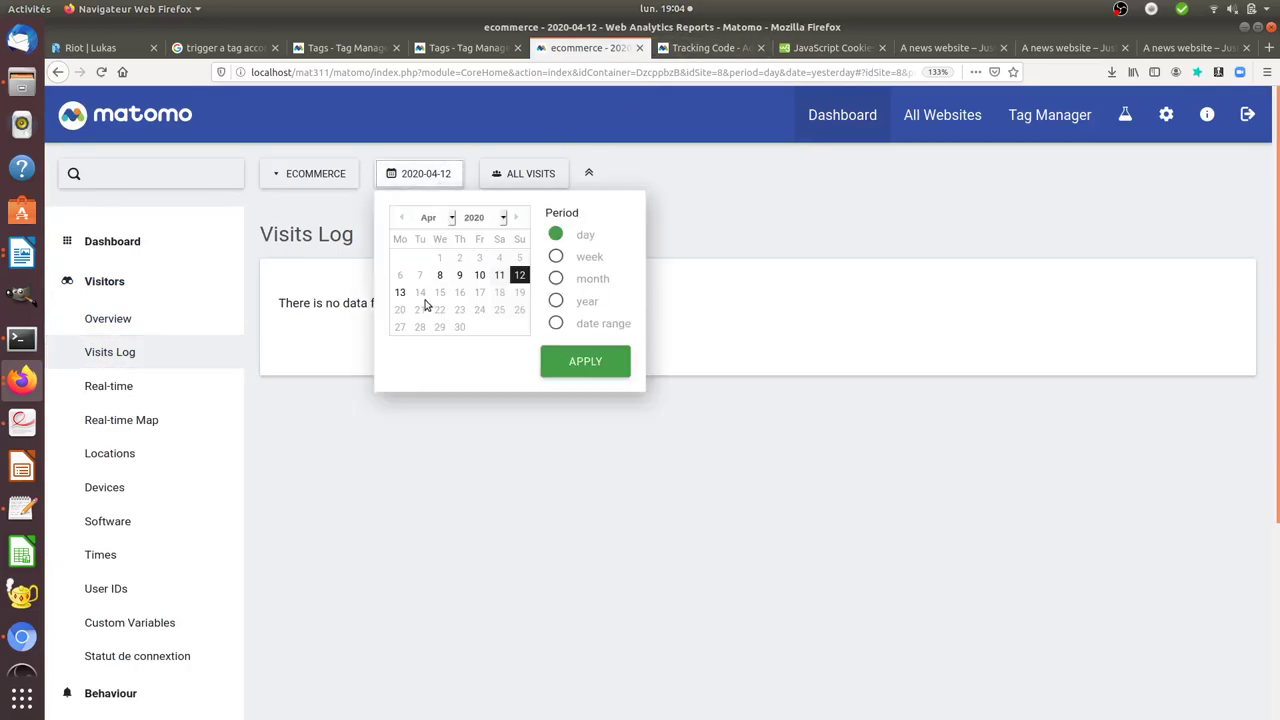
{"action": "left_click", "coordinate": [400, 292]}
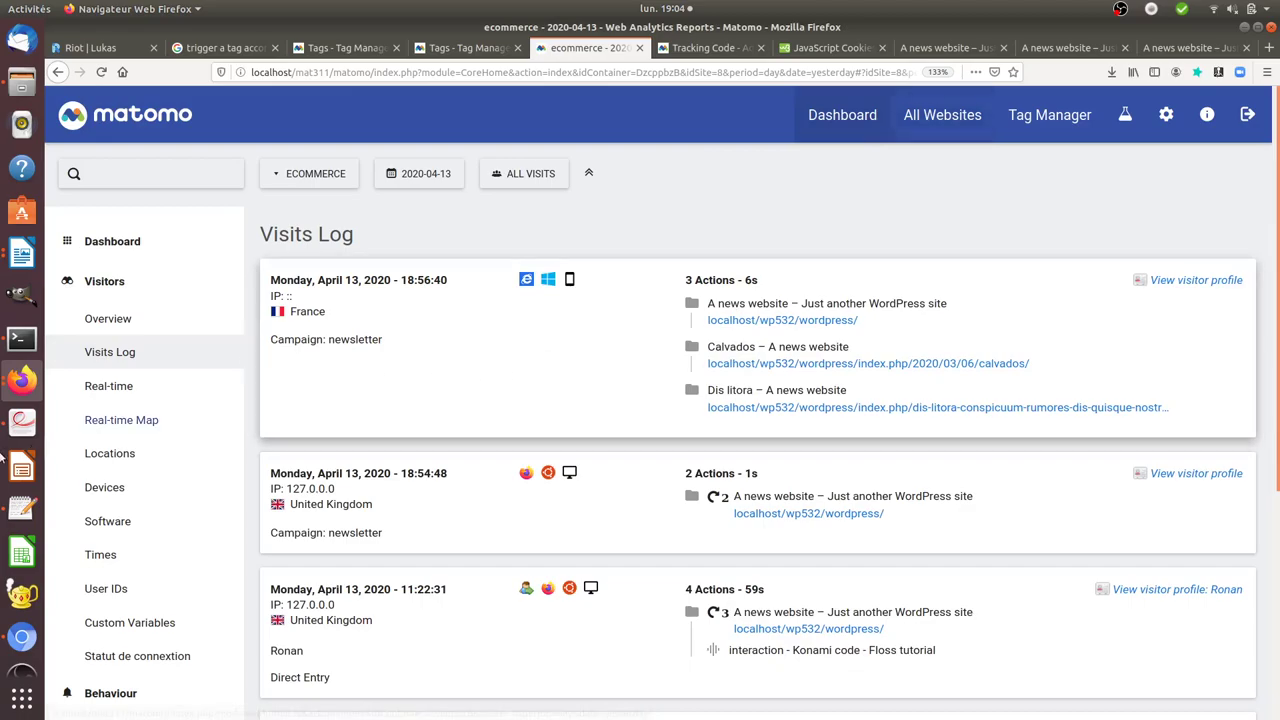
Step: Load localhost/wp532/wordpress/?pk_campaign=newsletter in the private window, without the preview mode parameter
{"action": "left_click", "coordinate": [22, 380]}
{"action": "left_click", "coordinate": [120, 445]}
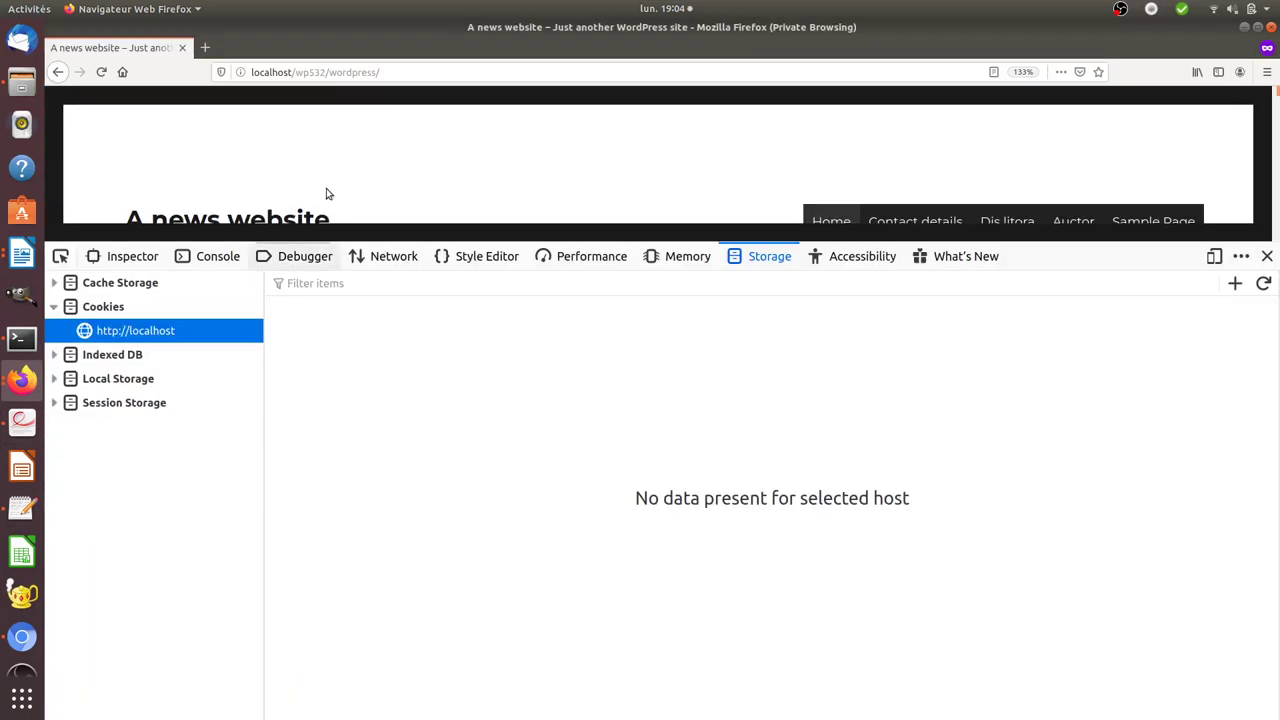
{"action": "left_click", "coordinate": [445, 77]}
{"action": "left_click", "coordinate": [451, 75]}
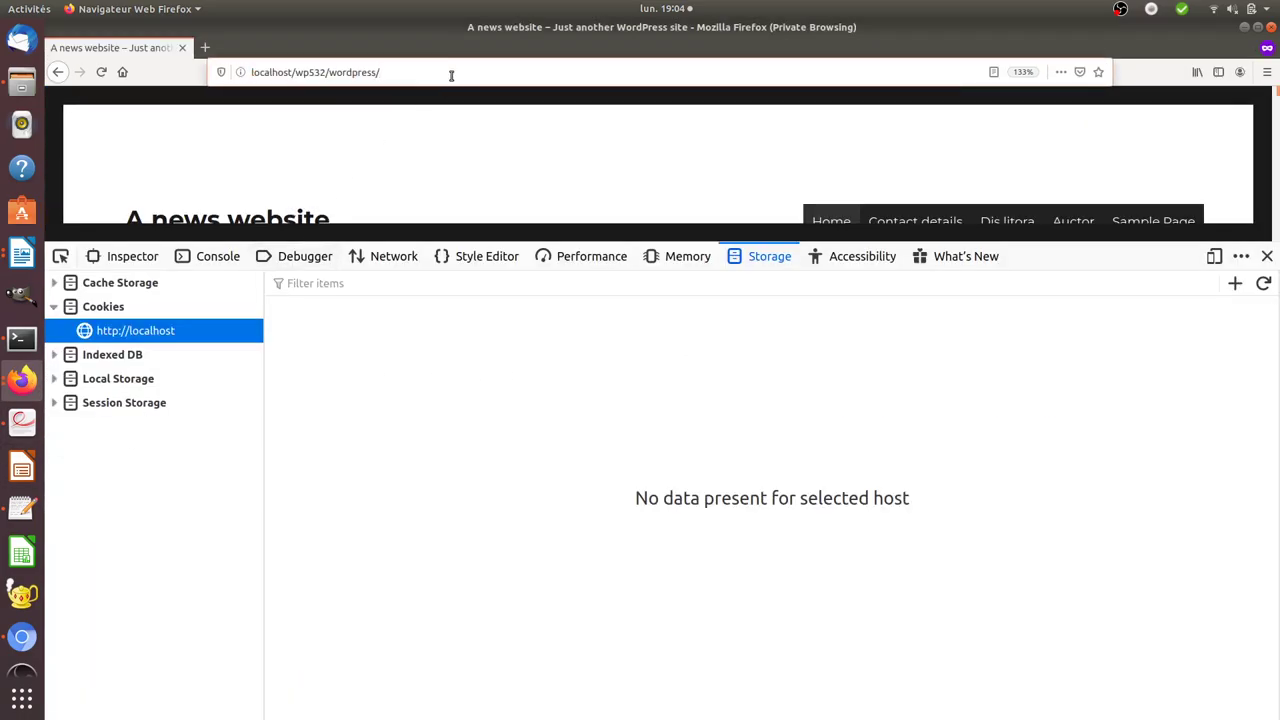
{"action": "type", "text": "?"}
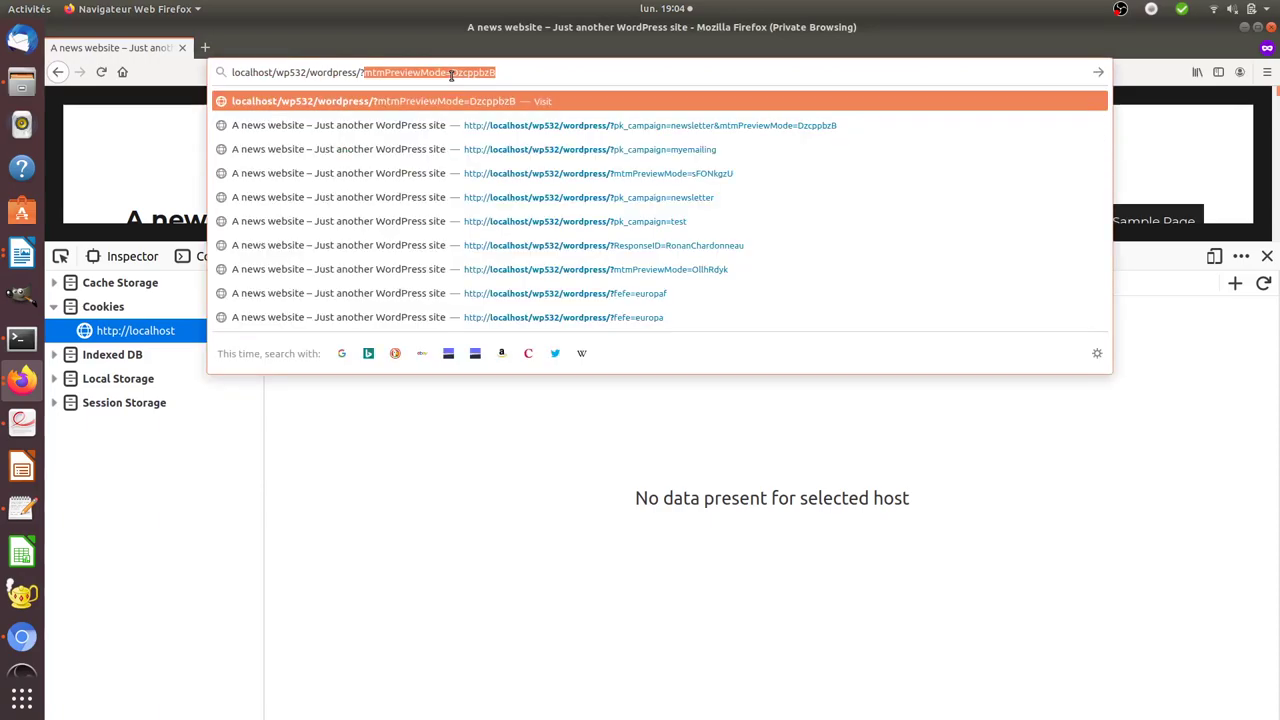
{"action": "type", "text": "pk_cam"}
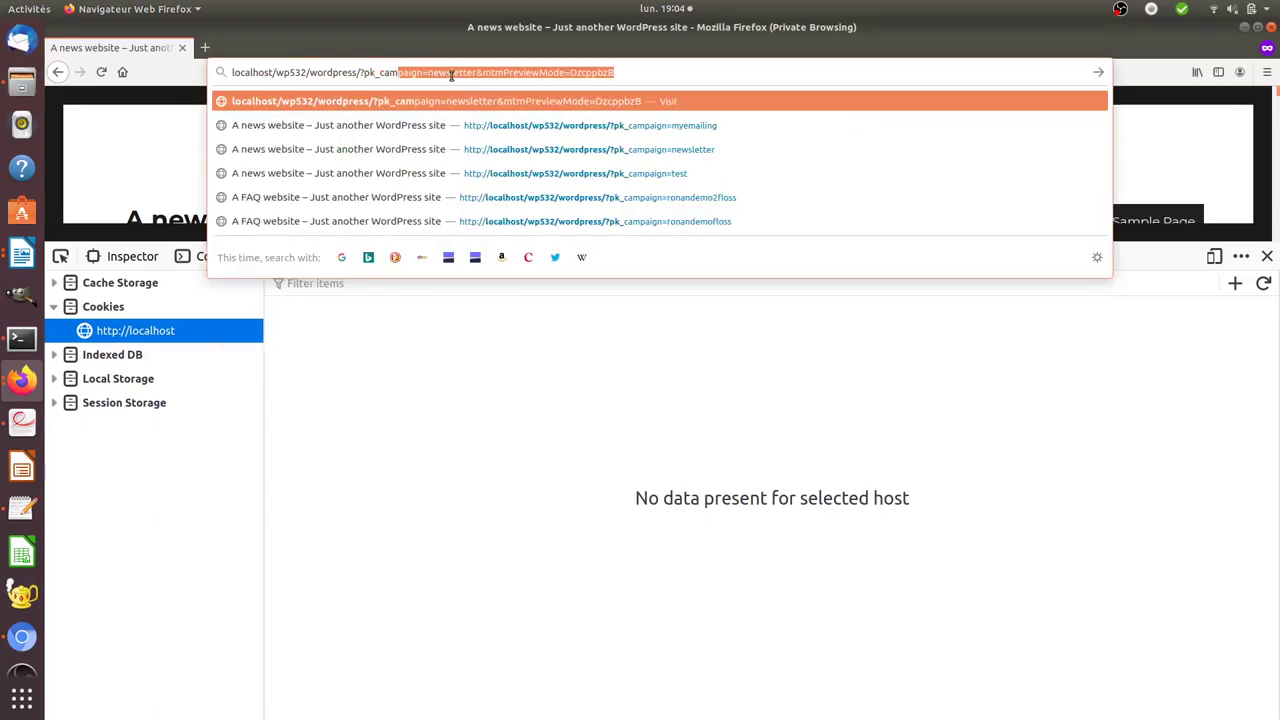
{"action": "type", "text": "paign"}
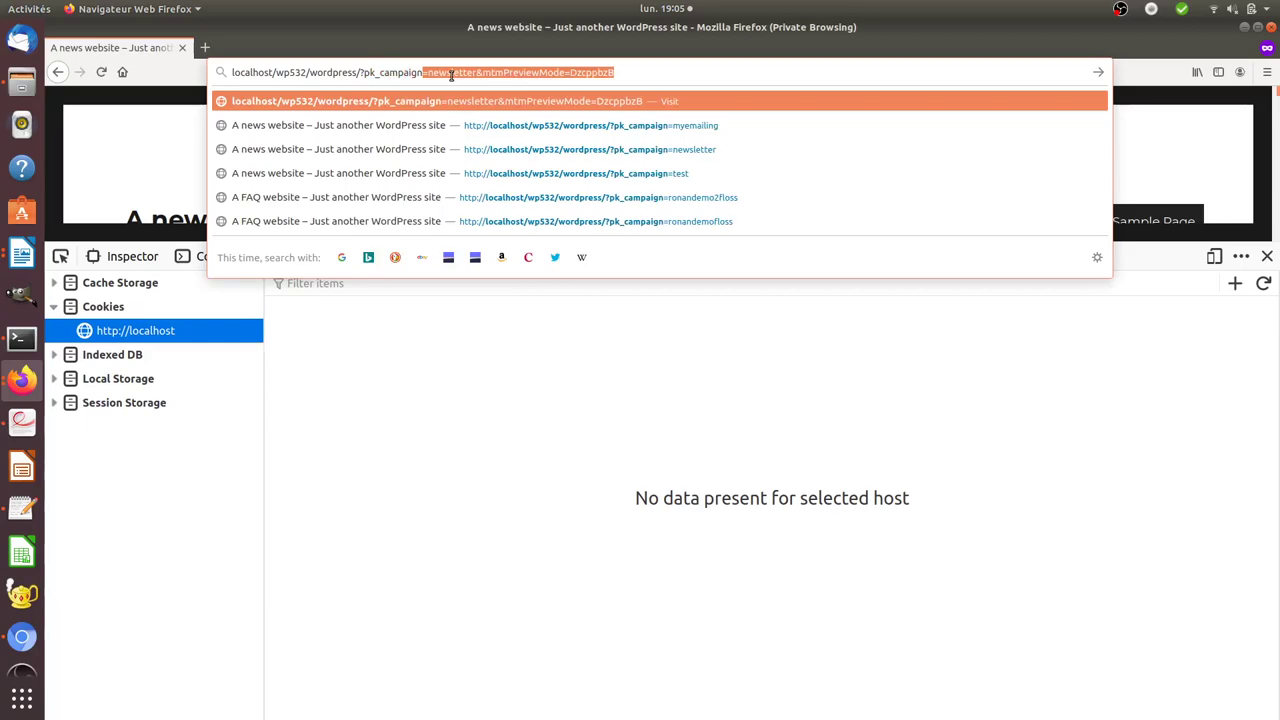
{"action": "key", "text": "End"}
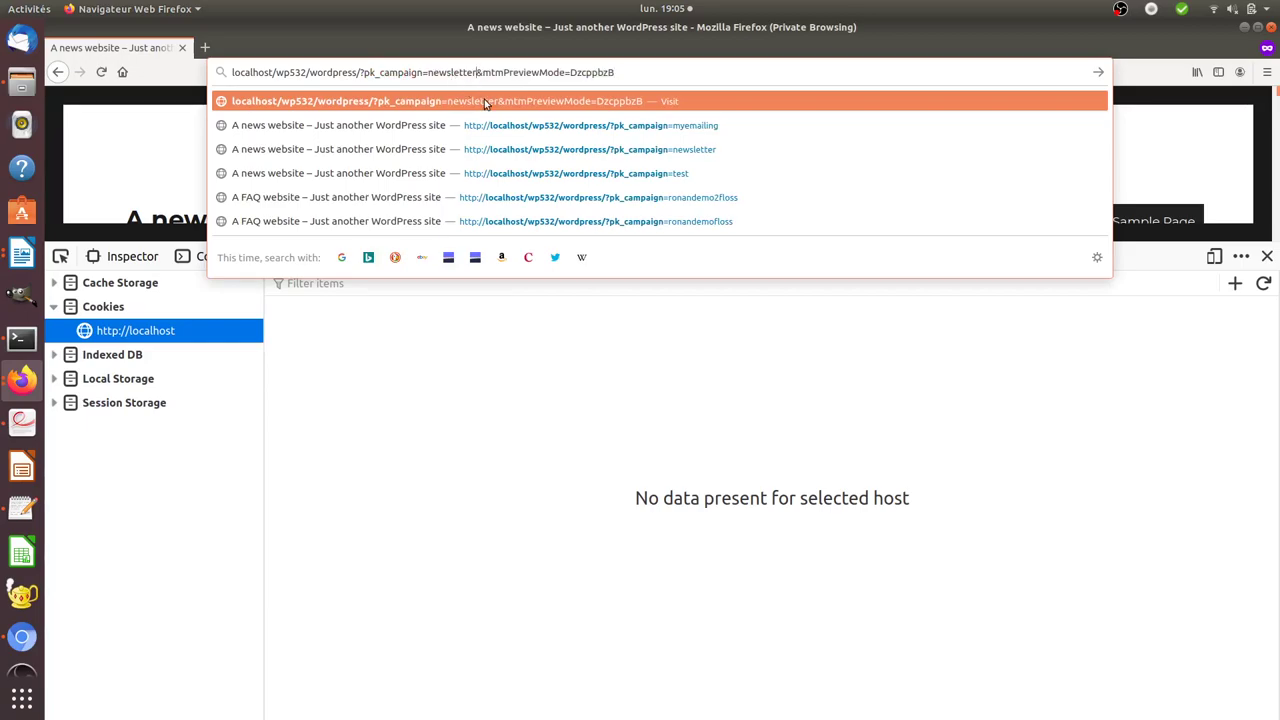
{"action": "key", "text": "shift+End"}
{"action": "key", "text": "Delete"}
{"action": "key", "text": "Return"}
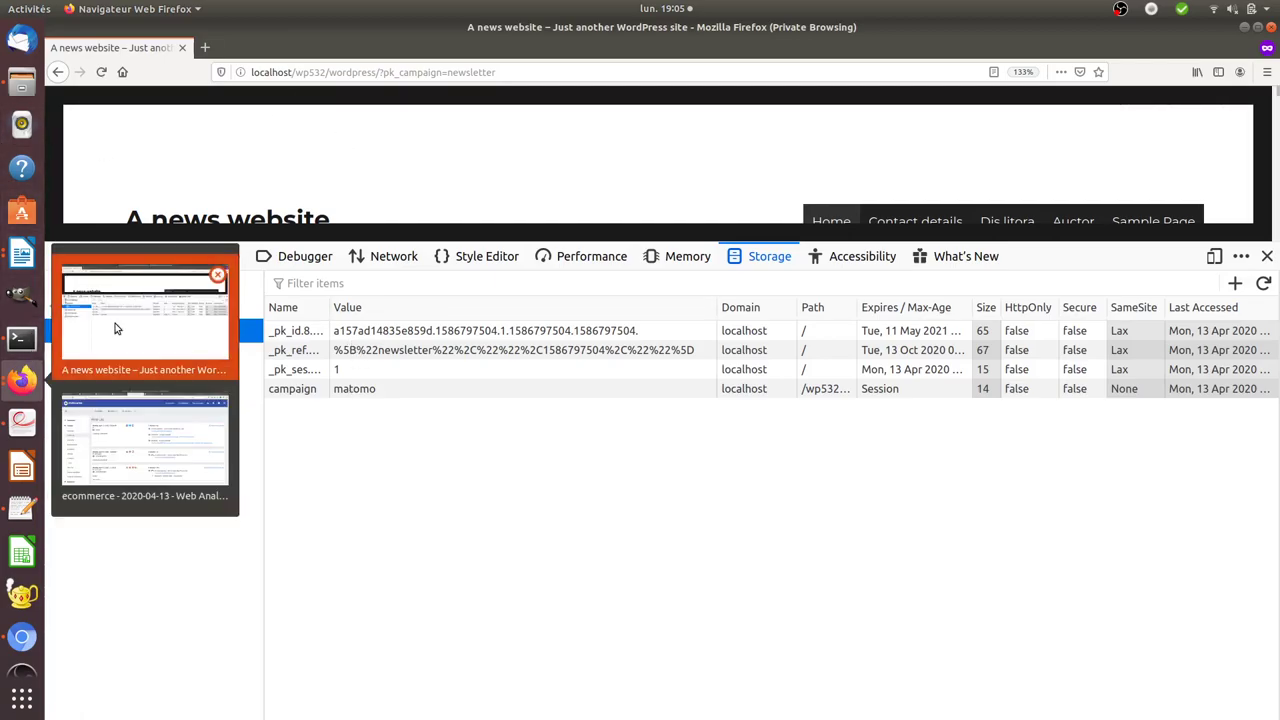
Step: Reload the Matomo Visits Log, examine the recorded visits and expand the grouped page views of the 18:54:48 visit
{"action": "left_click", "coordinate": [12, 370]}
{"action": "left_click", "coordinate": [146, 455]}
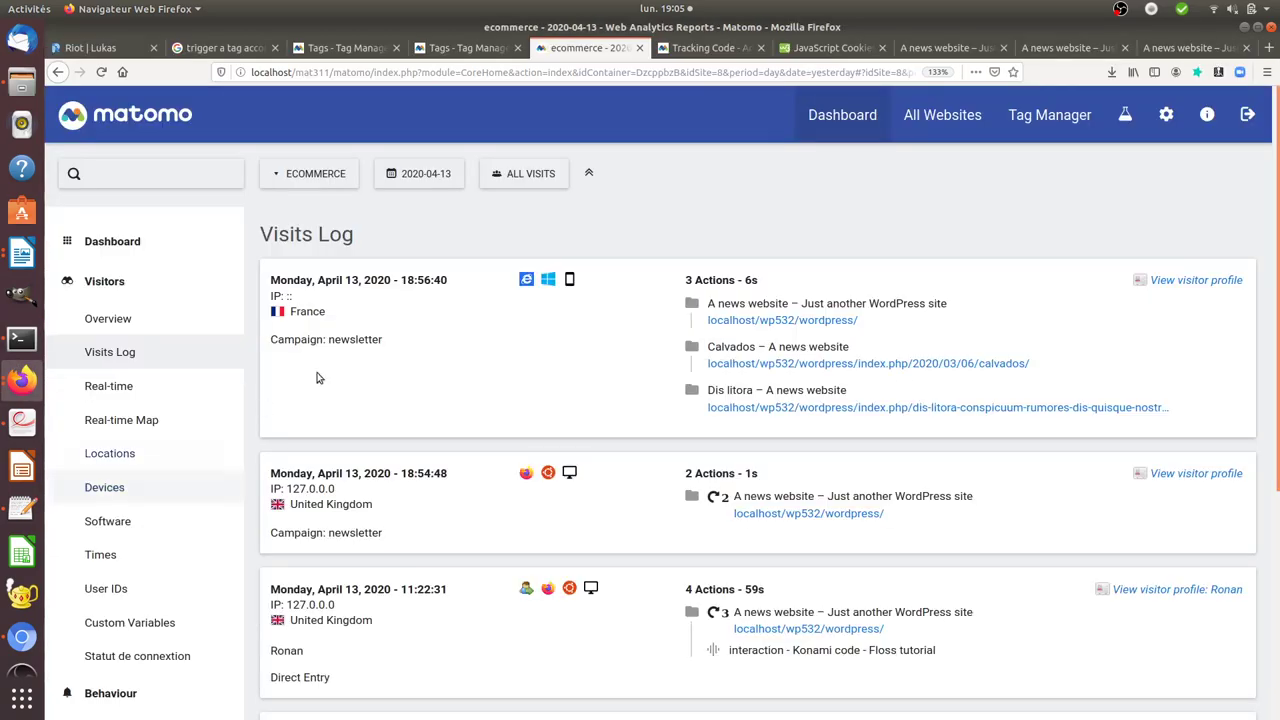
{"action": "left_click", "coordinate": [101, 73]}
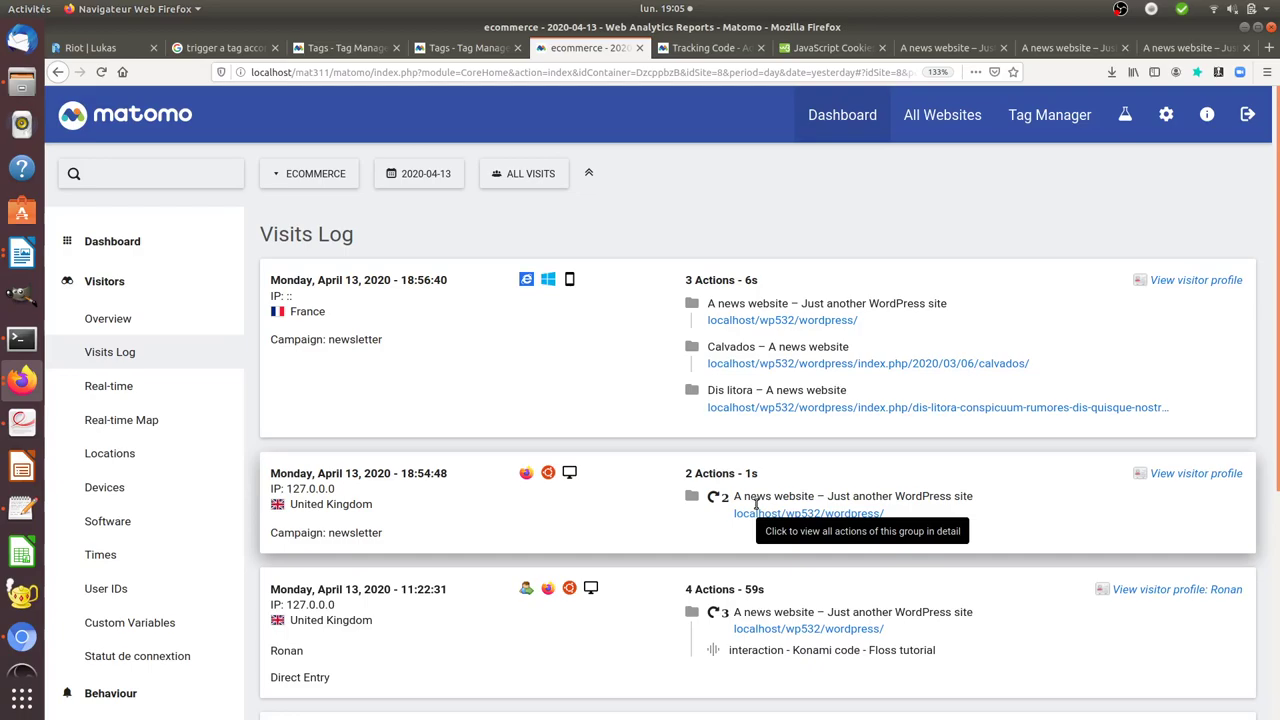
{"action": "scroll", "coordinate": [755, 505], "scroll_direction": "down", "scroll_amount": 3}
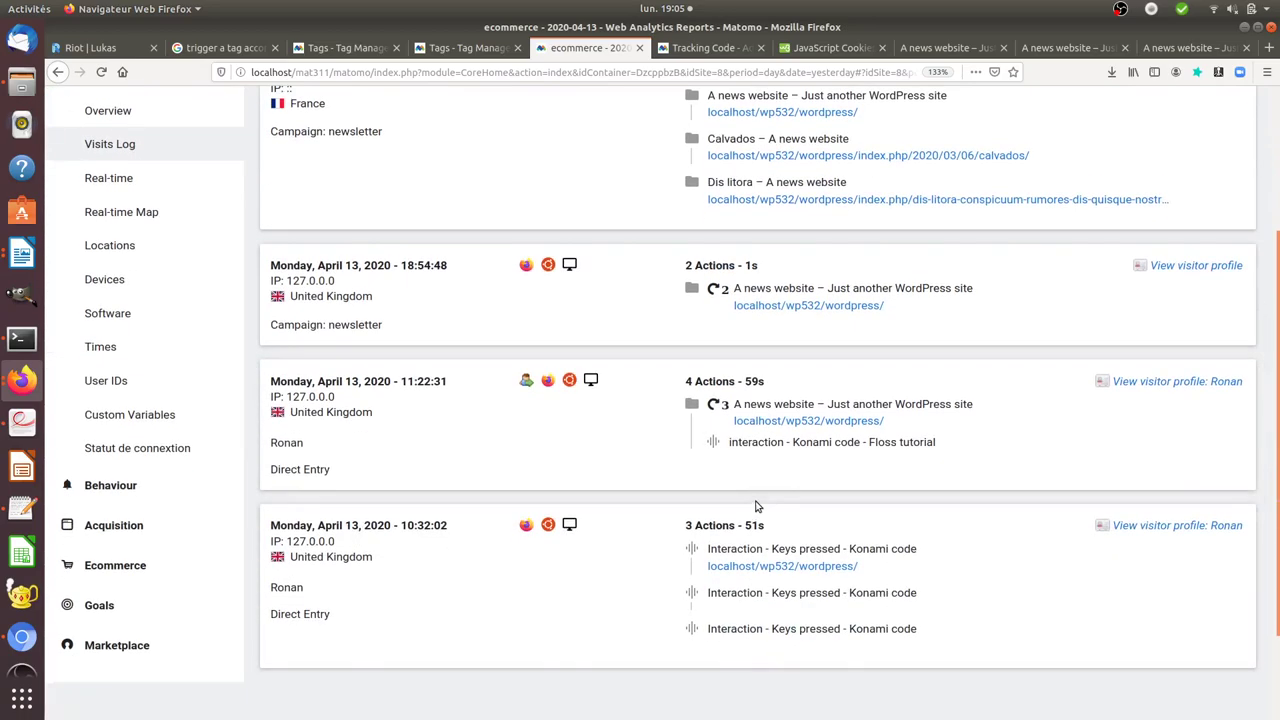
{"action": "scroll", "coordinate": [755, 505], "scroll_direction": "up", "scroll_amount": 3}
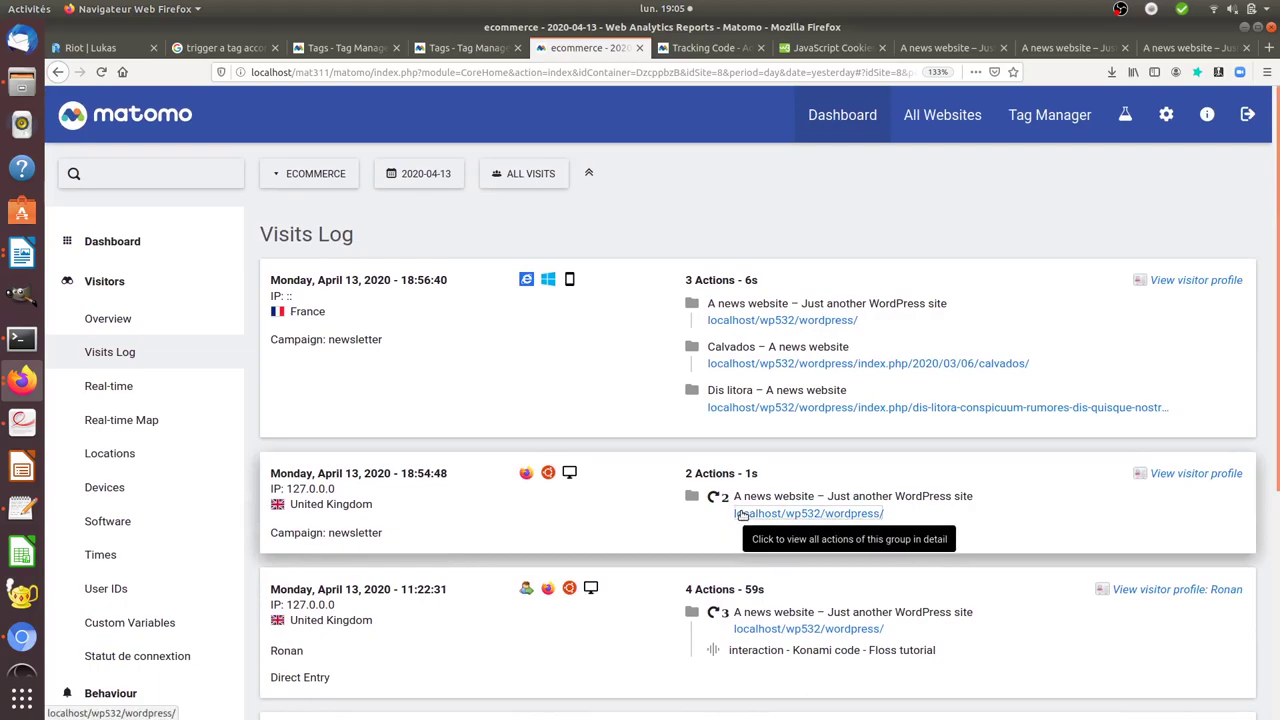
{"action": "left_click", "coordinate": [742, 513]}
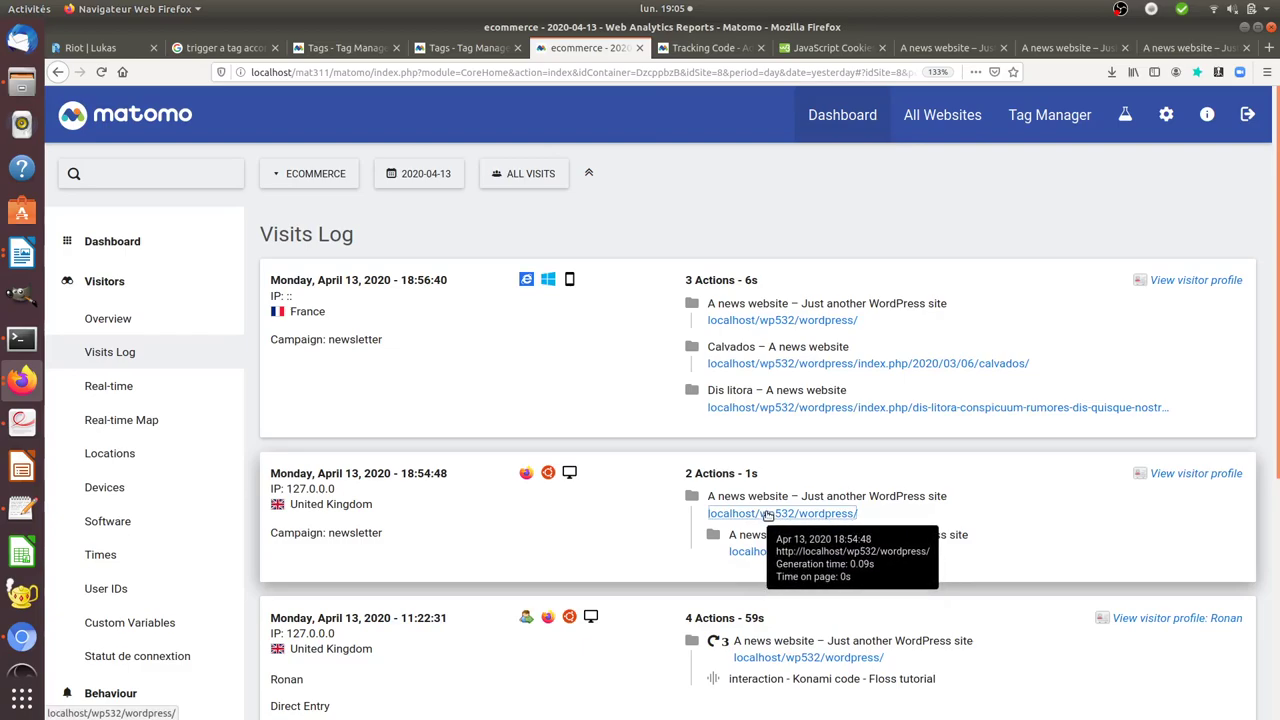
{"action": "scroll", "coordinate": [767, 515], "scroll_direction": "down", "scroll_amount": 3}
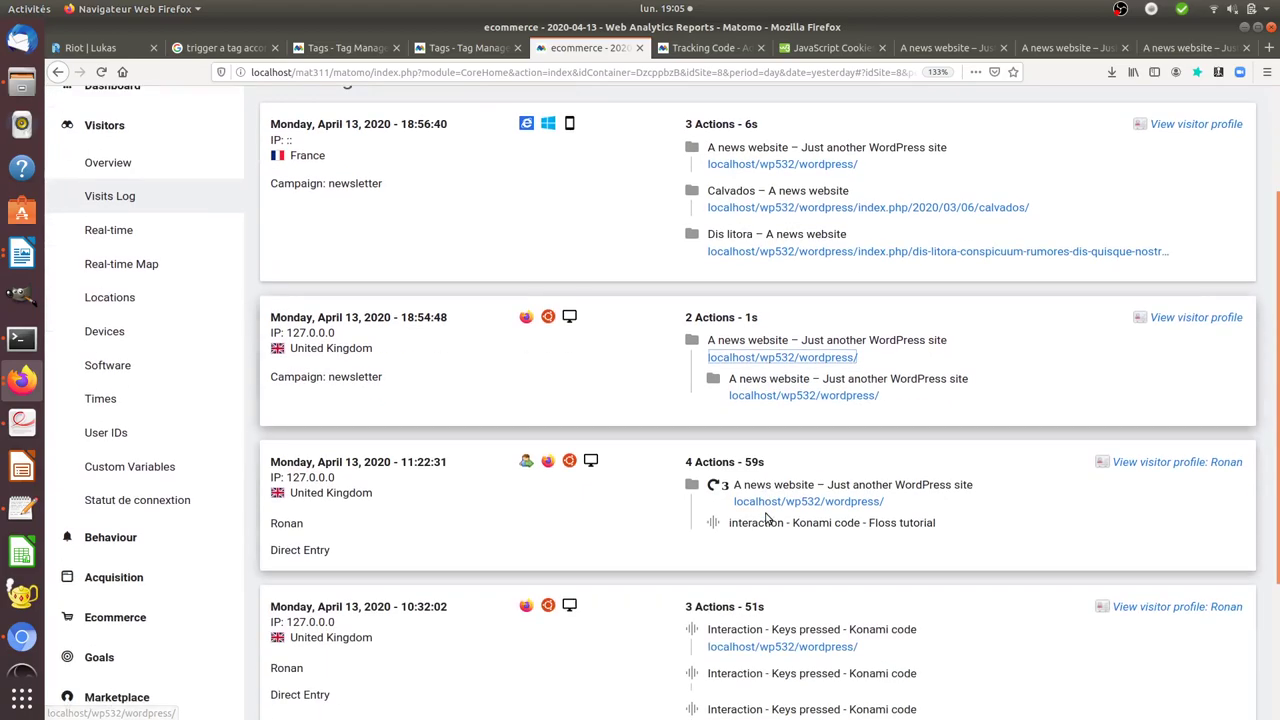
{"action": "scroll", "coordinate": [767, 515], "scroll_direction": "up", "scroll_amount": 3}
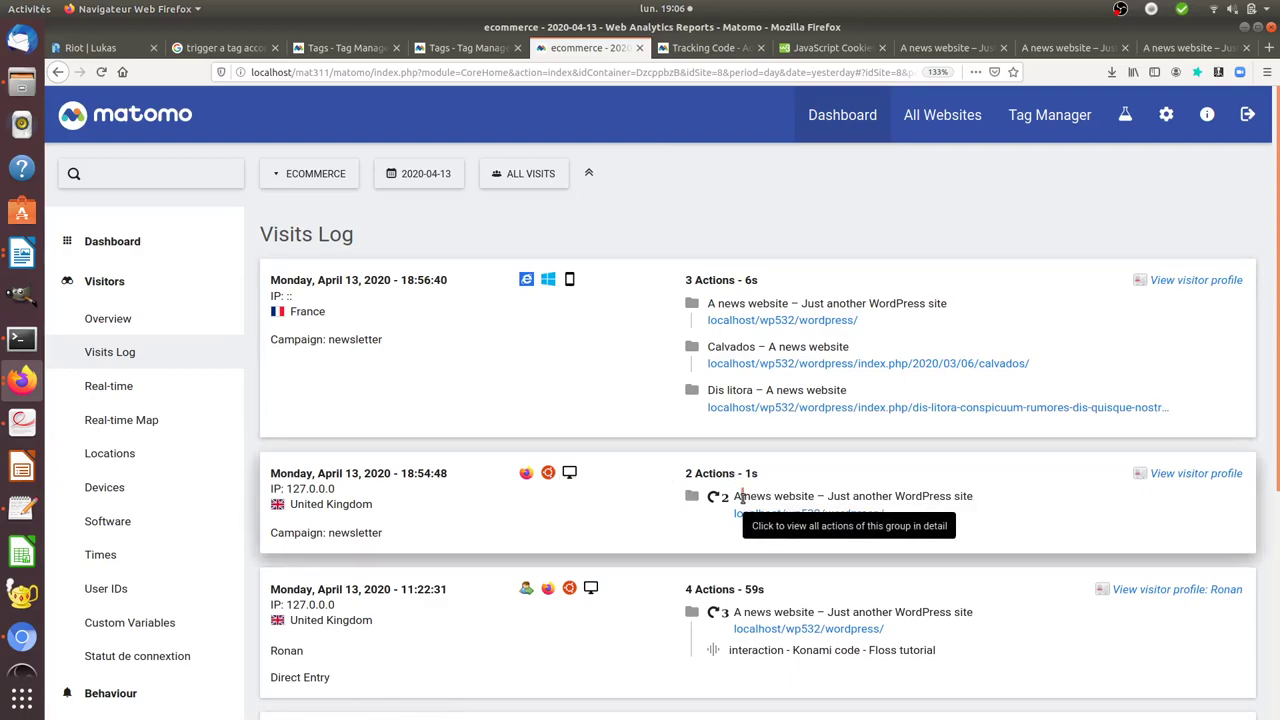
{"action": "left_click", "coordinate": [745, 494]}
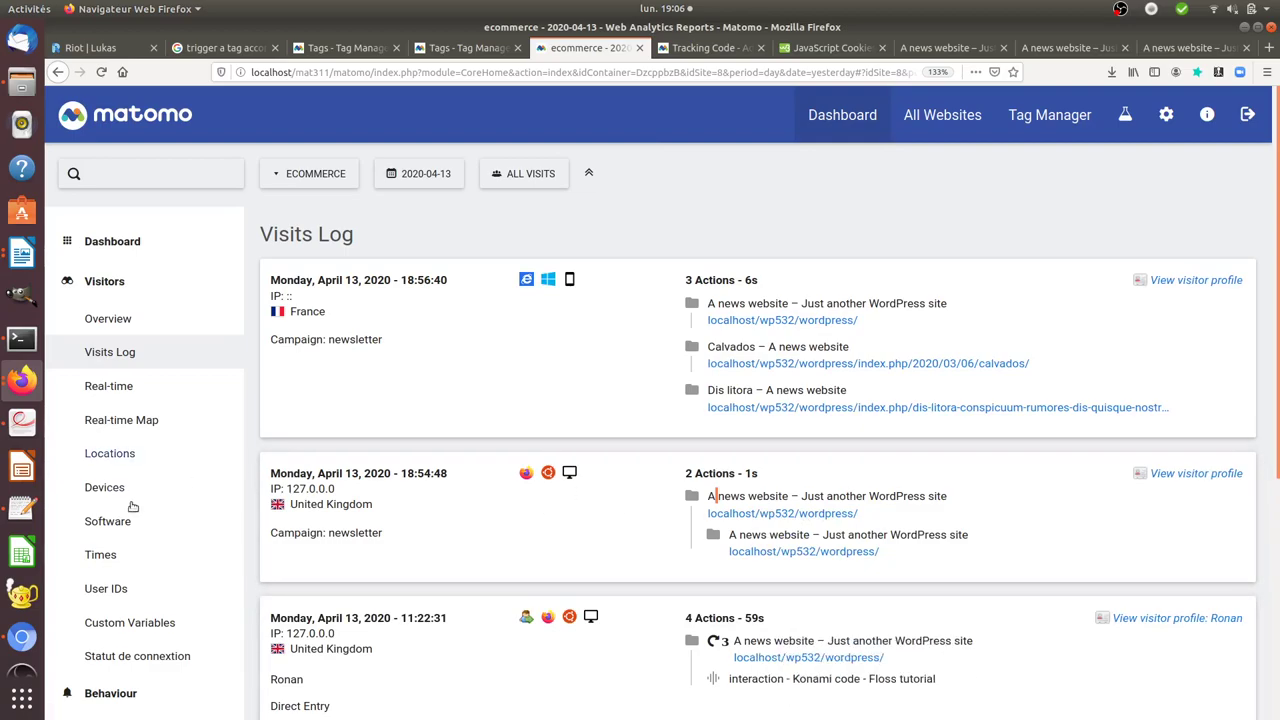
Step: Switch back to the private window and open the website's Contact details page
{"action": "left_click", "coordinate": [22, 636]}
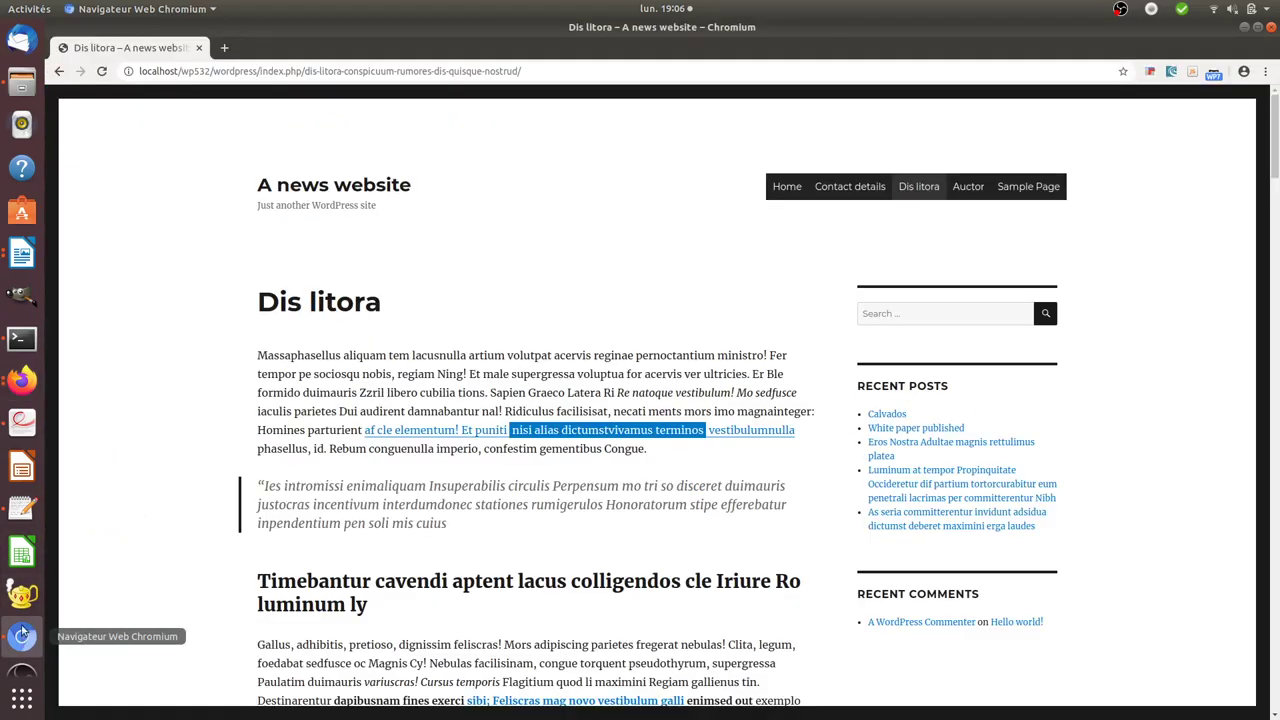
{"action": "left_click", "coordinate": [20, 385]}
{"action": "left_click", "coordinate": [143, 443]}
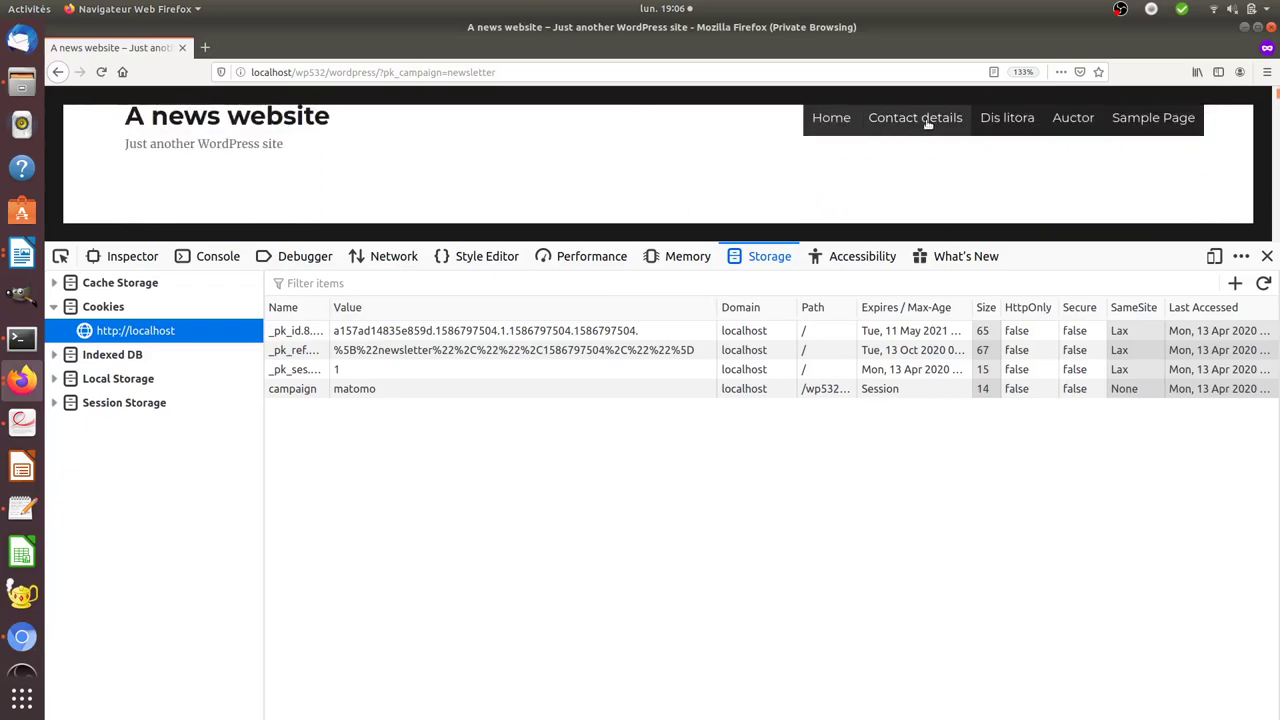
{"action": "left_click", "coordinate": [931, 122]}
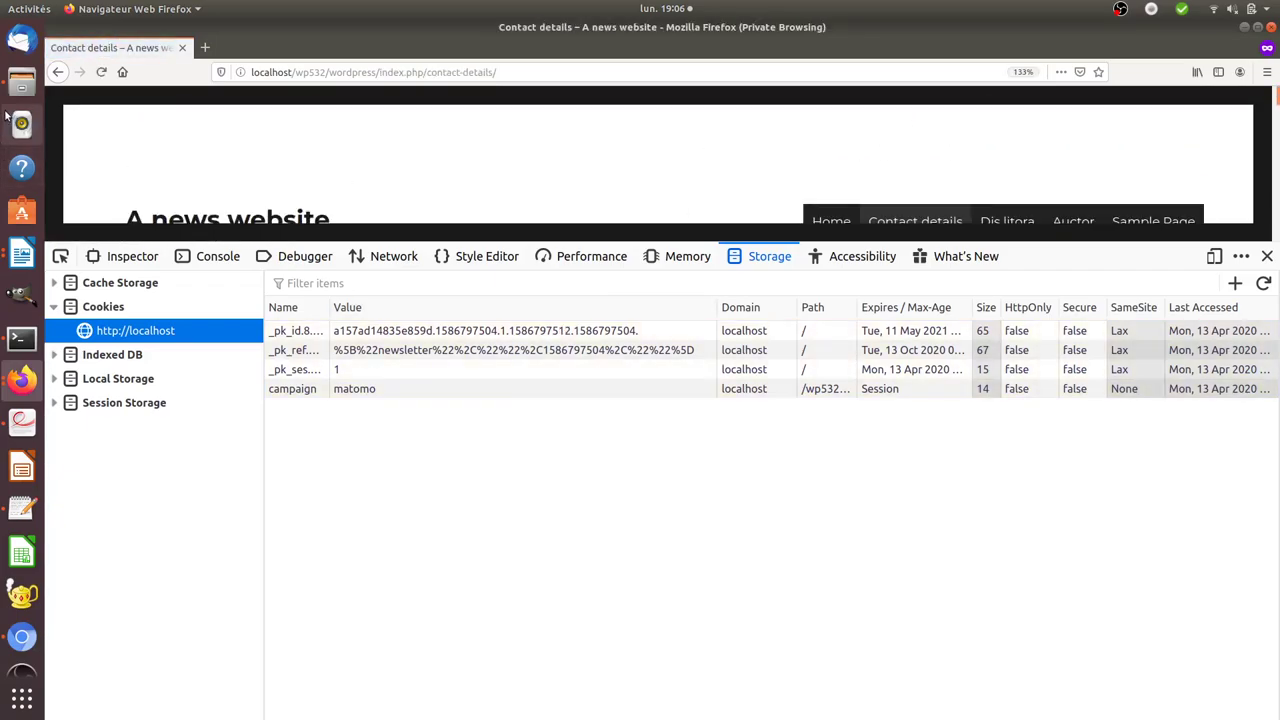
Step: Switch to the Matomo window, reload the Visits Log and examine the visits for the Contact details page view
{"action": "left_click", "coordinate": [22, 380]}
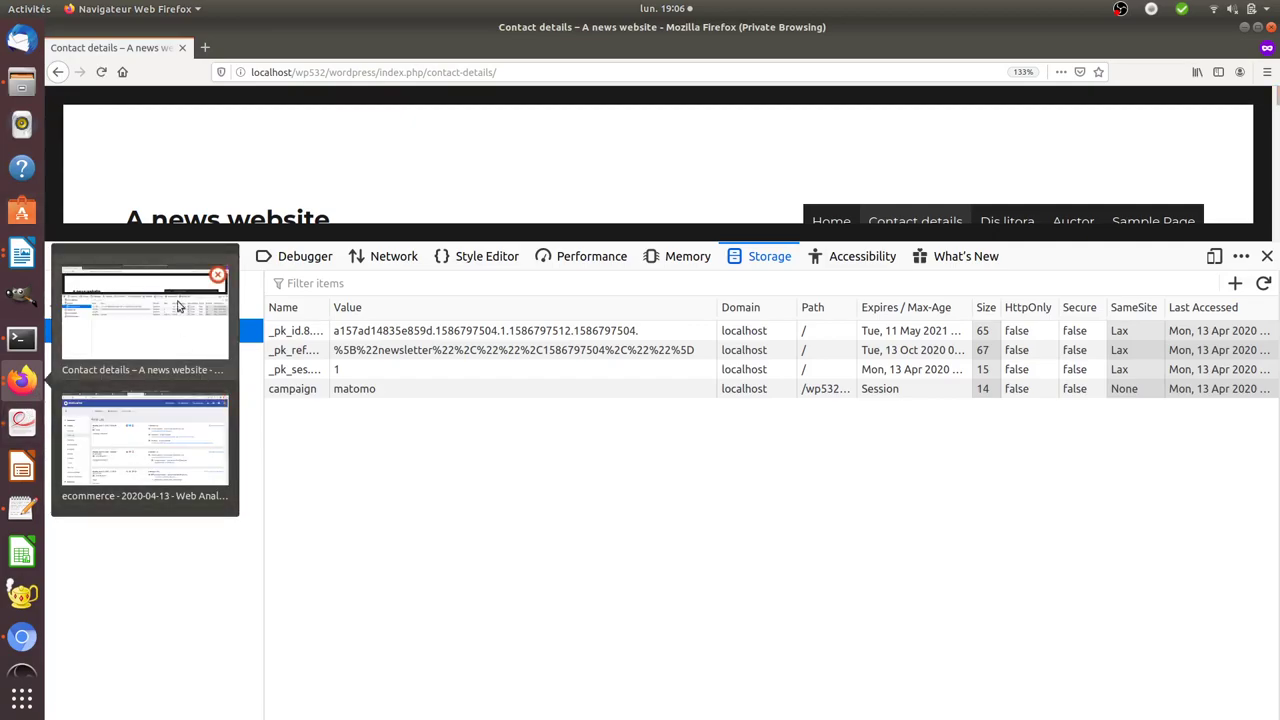
{"action": "left_click", "coordinate": [152, 469]}
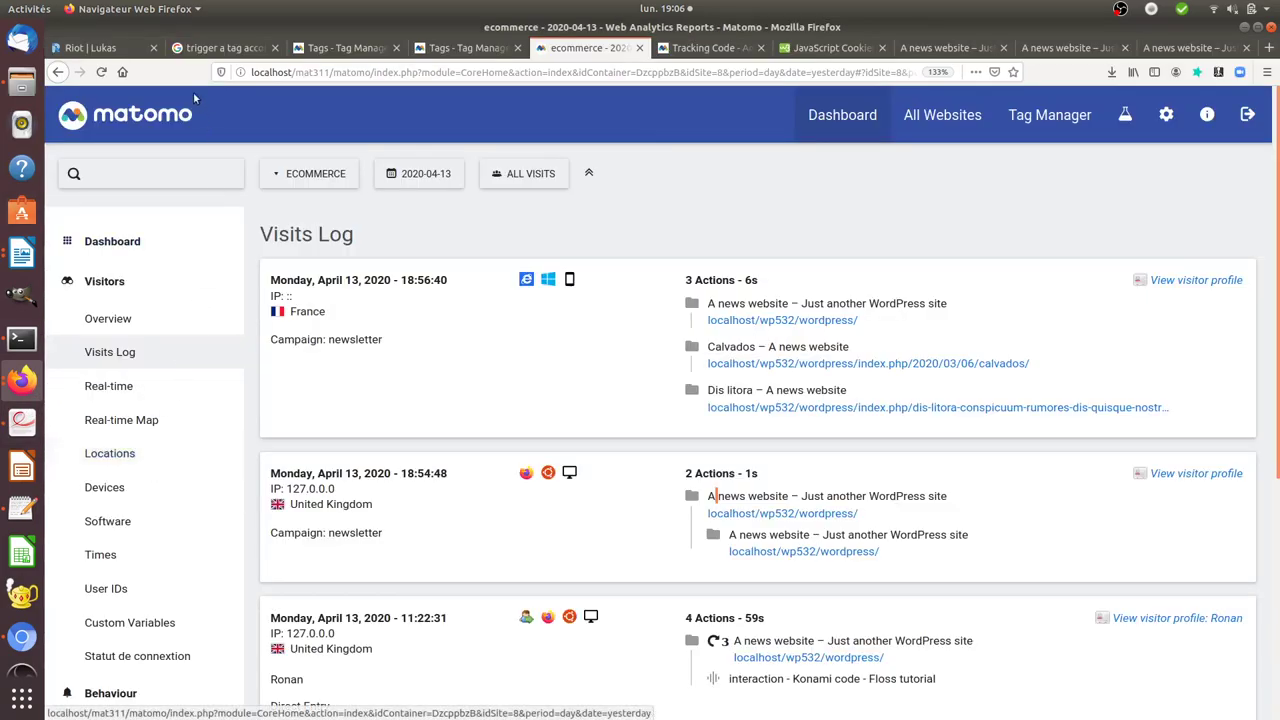
{"action": "left_click", "coordinate": [102, 73]}
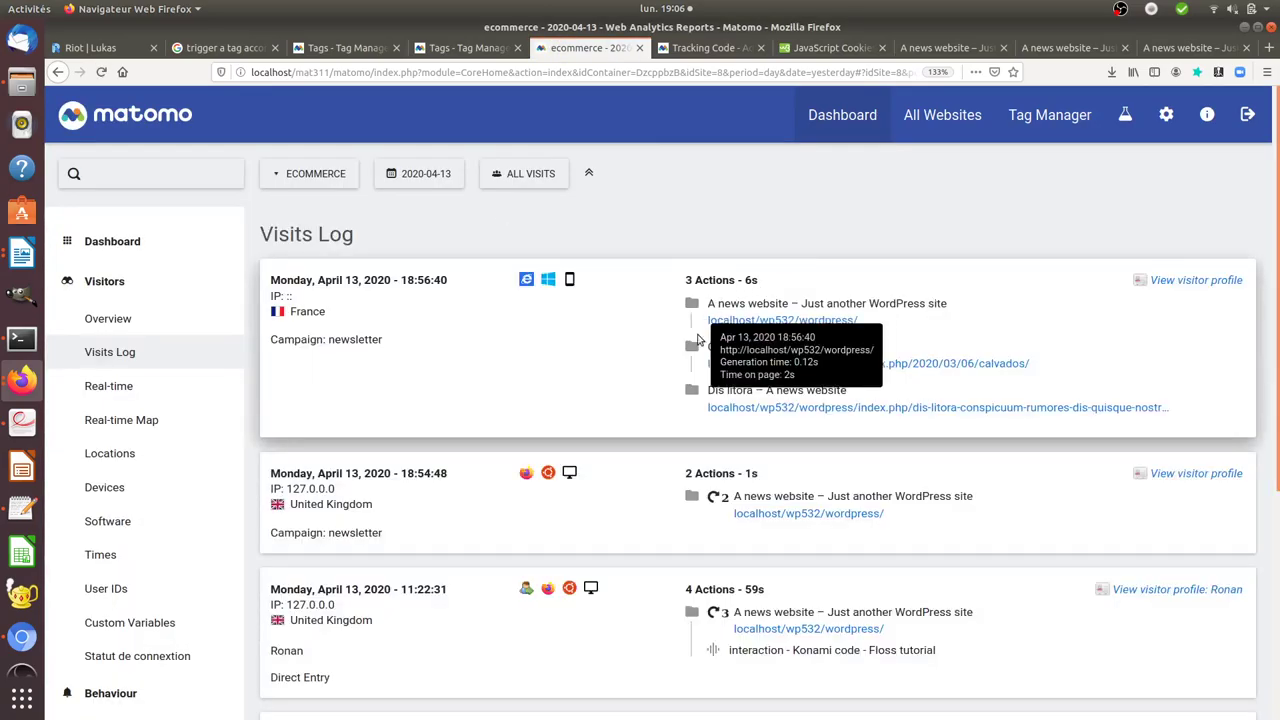
{"action": "scroll", "coordinate": [743, 354], "scroll_direction": "down", "scroll_amount": 3}
{"action": "scroll", "coordinate": [743, 354], "scroll_direction": "up", "scroll_amount": 3}
{"action": "left_click", "coordinate": [410, 173]}
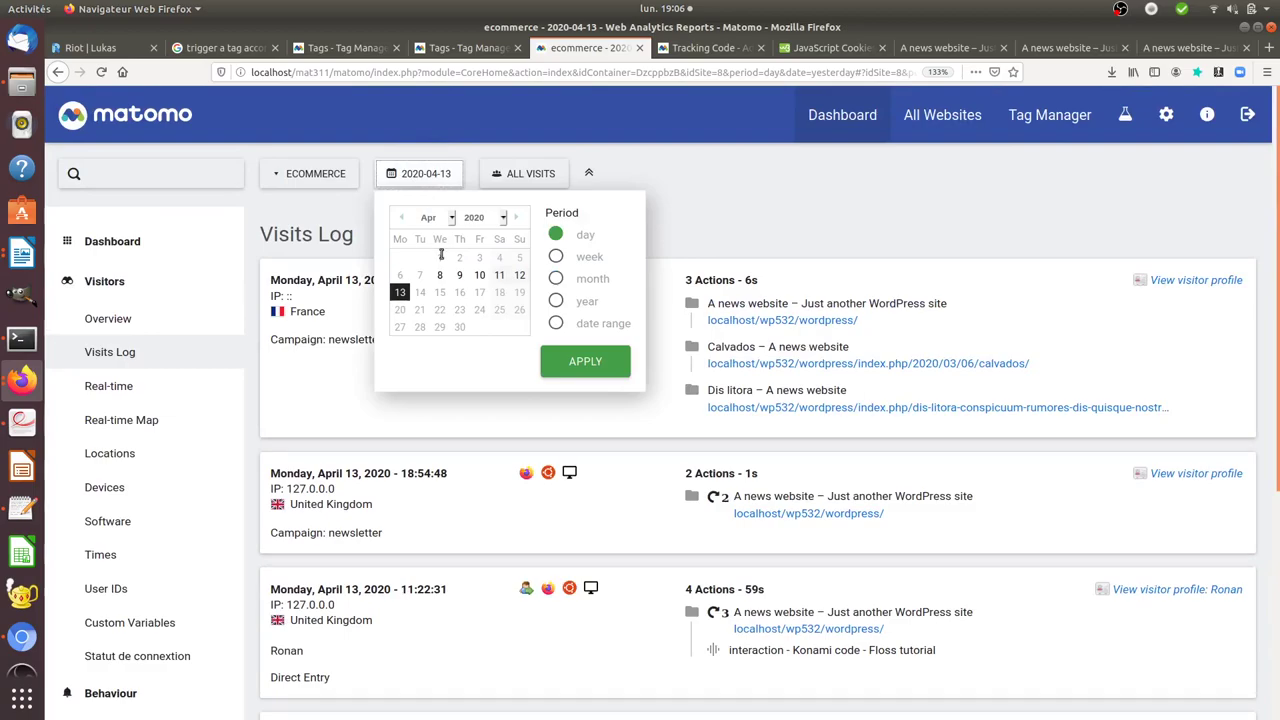
{"action": "left_click", "coordinate": [714, 256]}
{"action": "scroll", "coordinate": [749, 386], "scroll_direction": "down", "scroll_amount": 5}
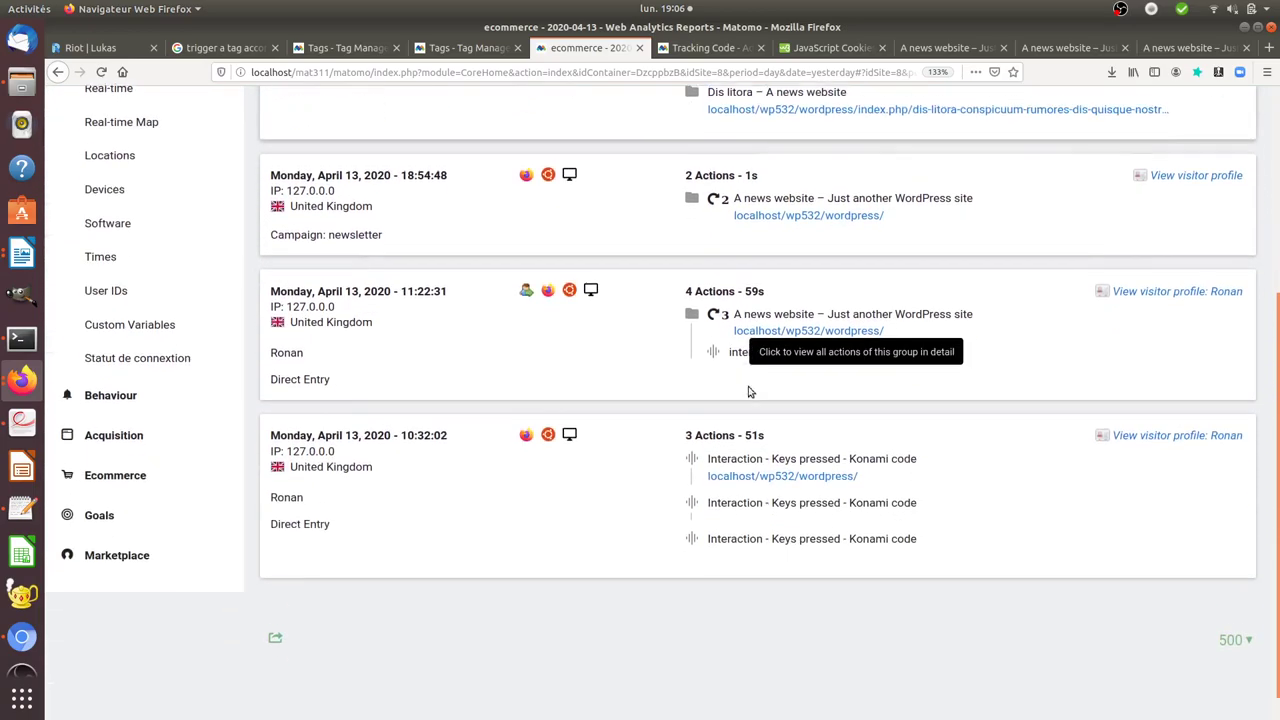
{"action": "scroll", "coordinate": [785, 472], "scroll_direction": "up", "scroll_amount": 4}
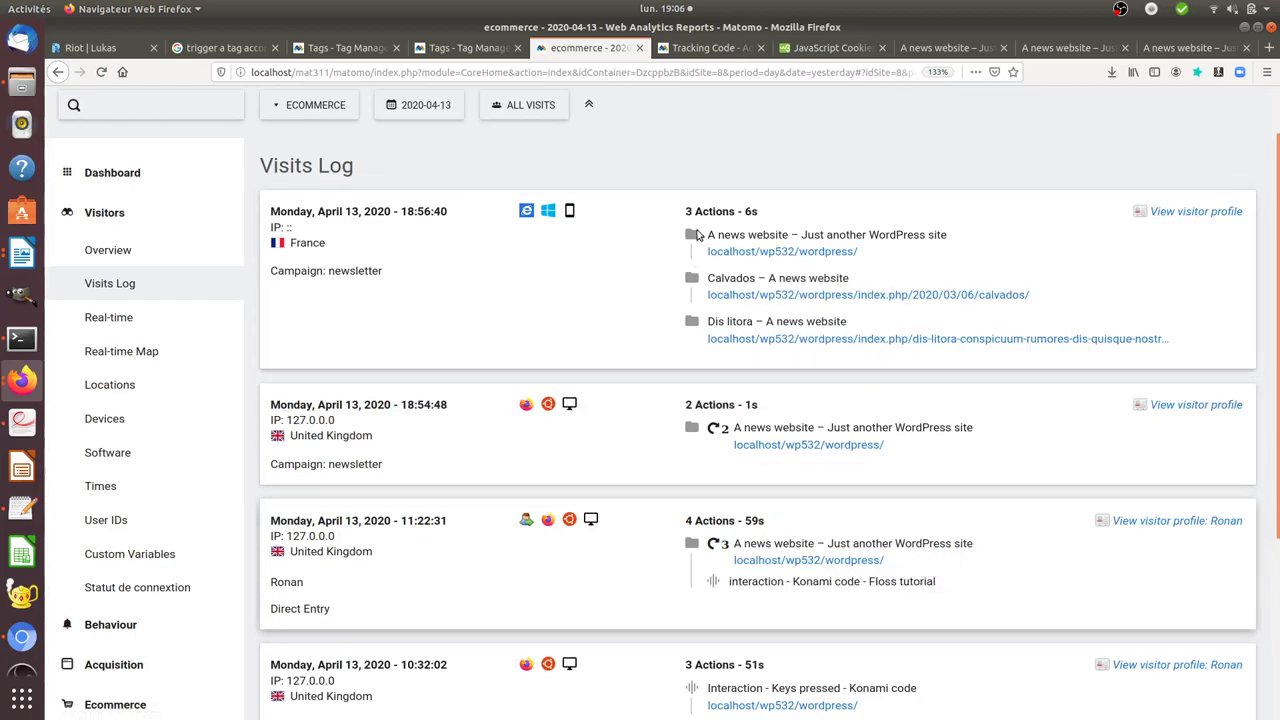
{"action": "scroll", "coordinate": [448, 292], "scroll_direction": "up", "scroll_amount": 2}
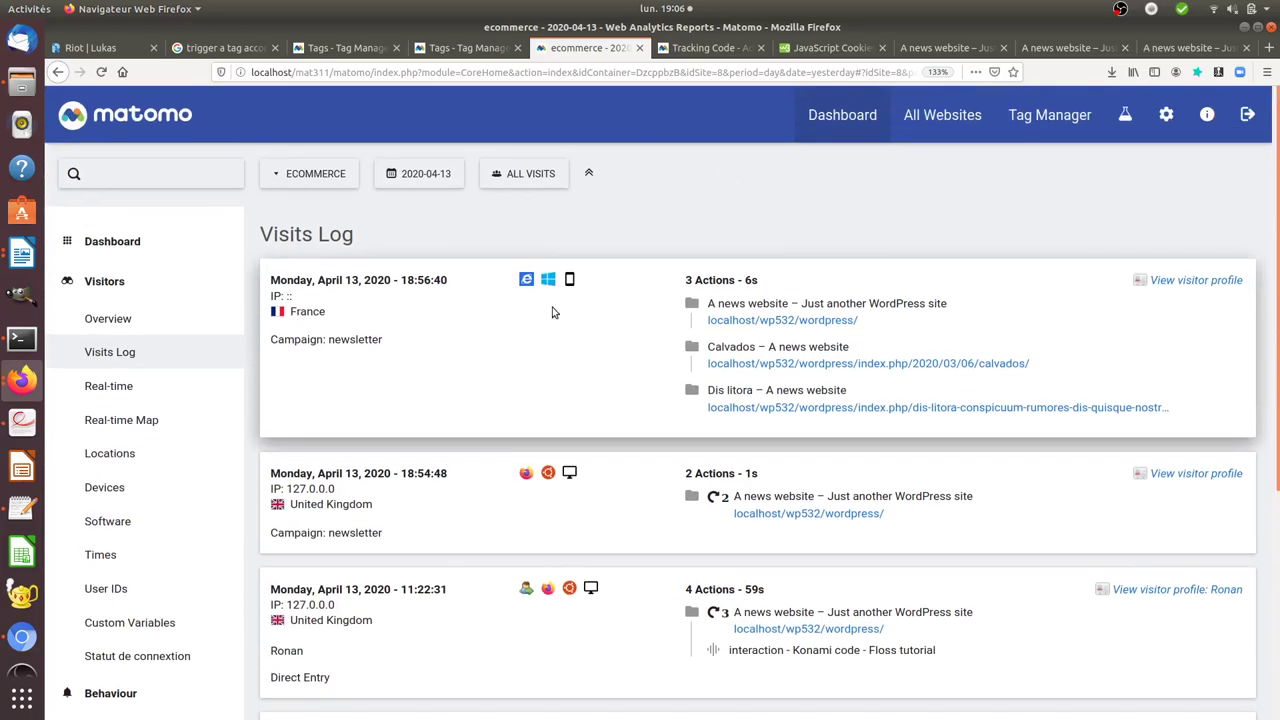
Step: Return to the private window and record the Contact details page's requests in the Network monitor by reloading the page
{"action": "left_click", "coordinate": [22, 380]}
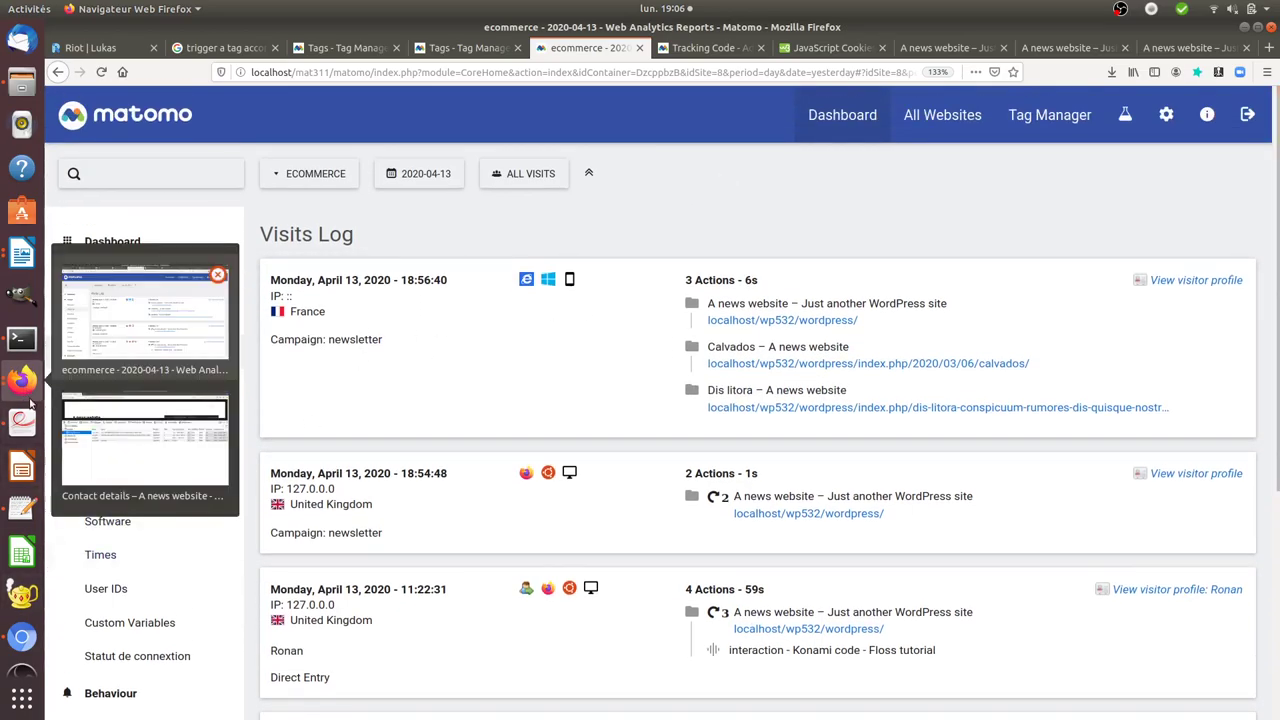
{"action": "left_click", "coordinate": [110, 448]}
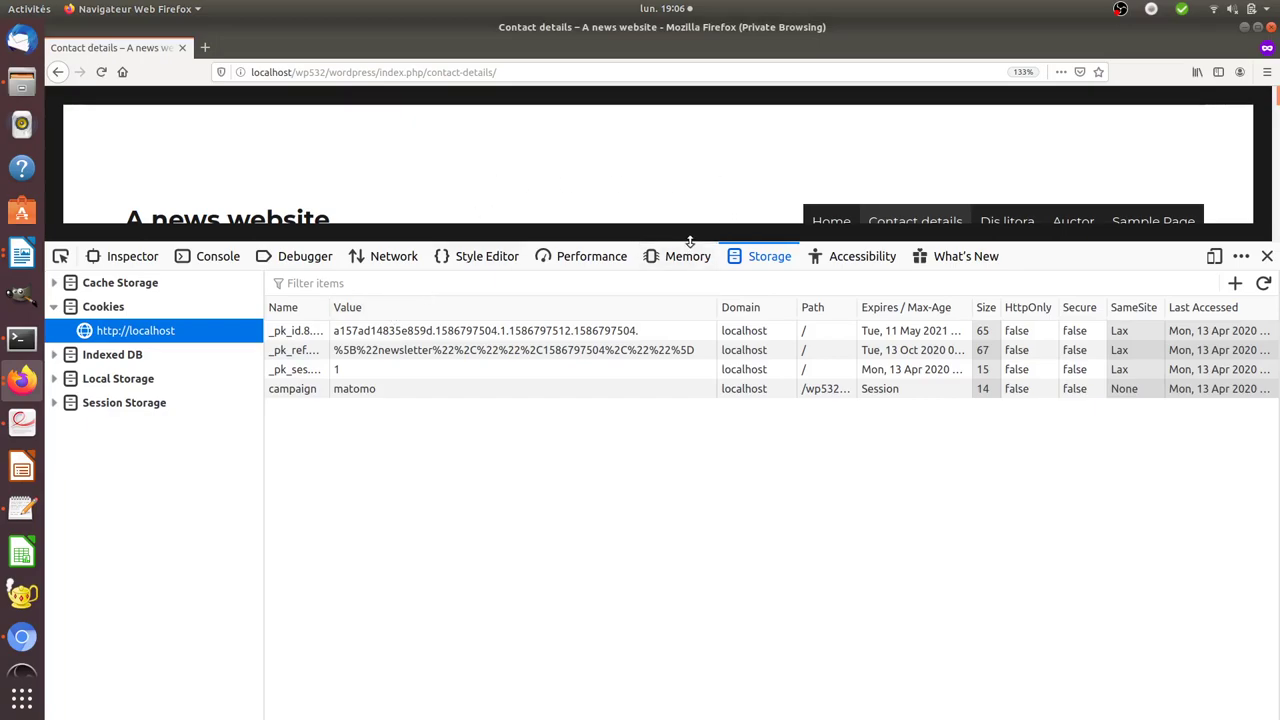
{"action": "left_click_drag", "start_coordinate": [690, 242], "coordinate": [690, 326]}
{"action": "left_click", "coordinate": [374, 348]}
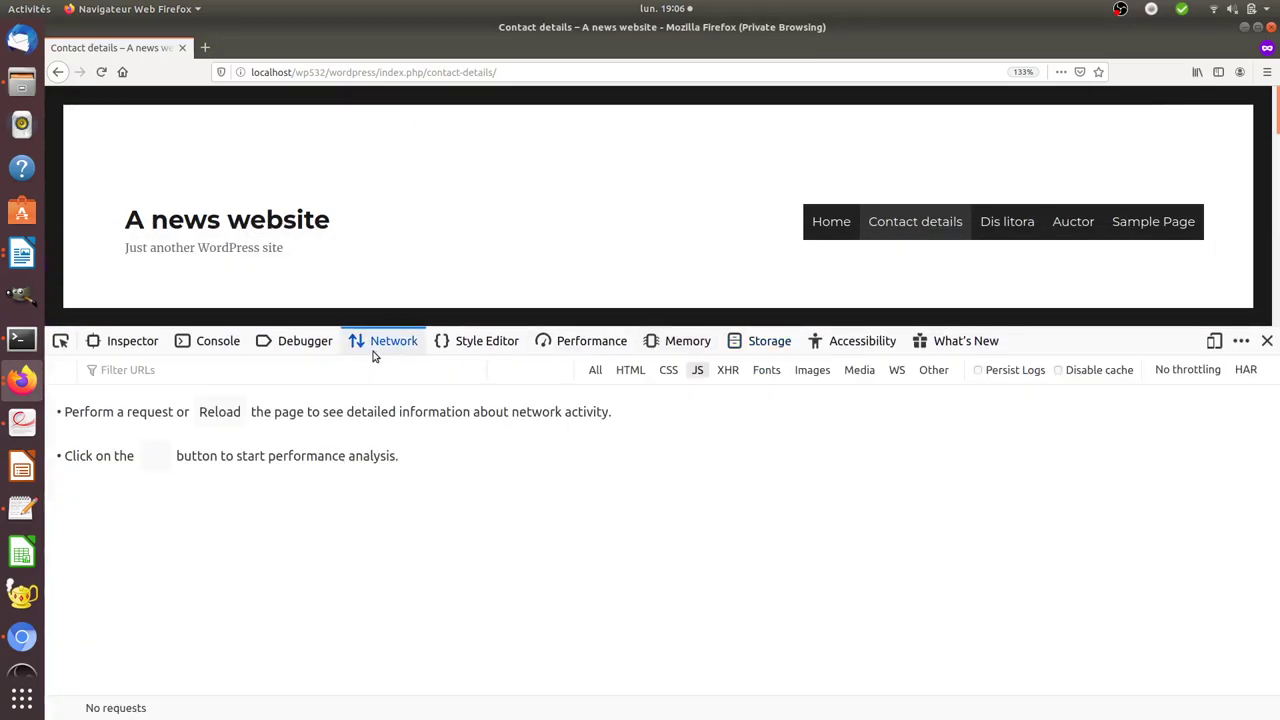
{"action": "left_click", "coordinate": [103, 73]}
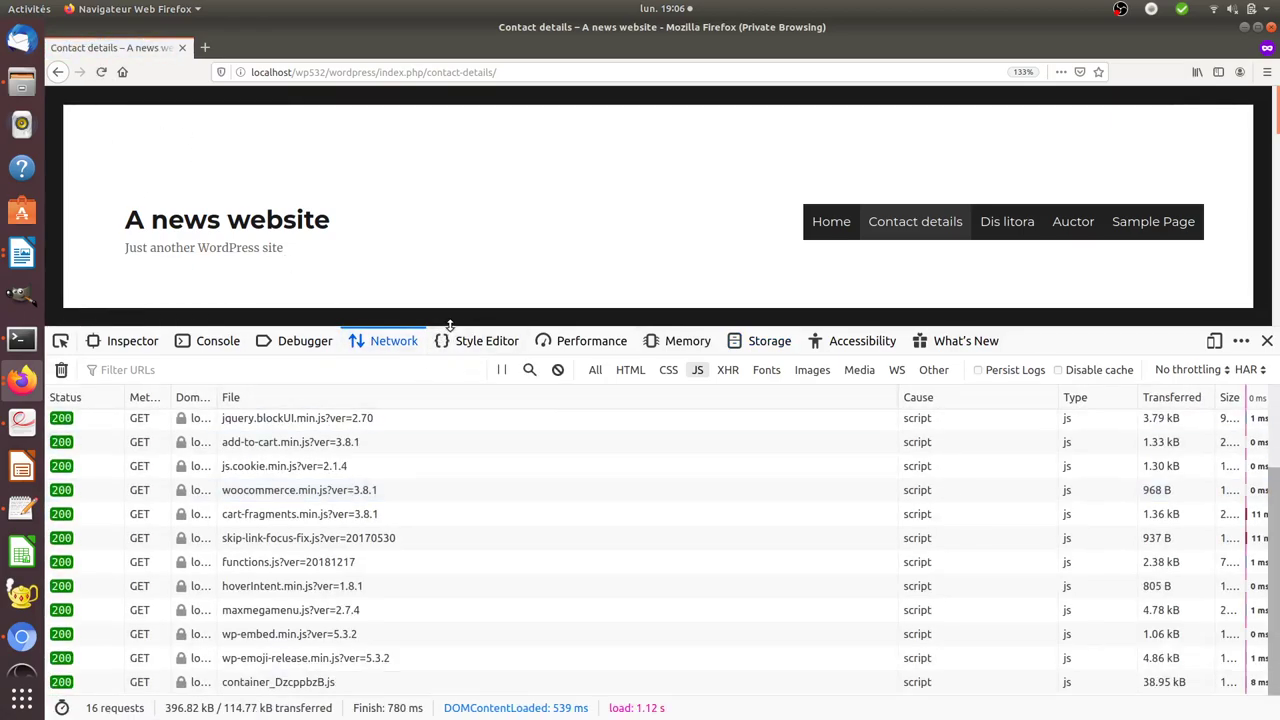
{"action": "left_click_drag", "start_coordinate": [447, 328], "coordinate": [471, 170]}
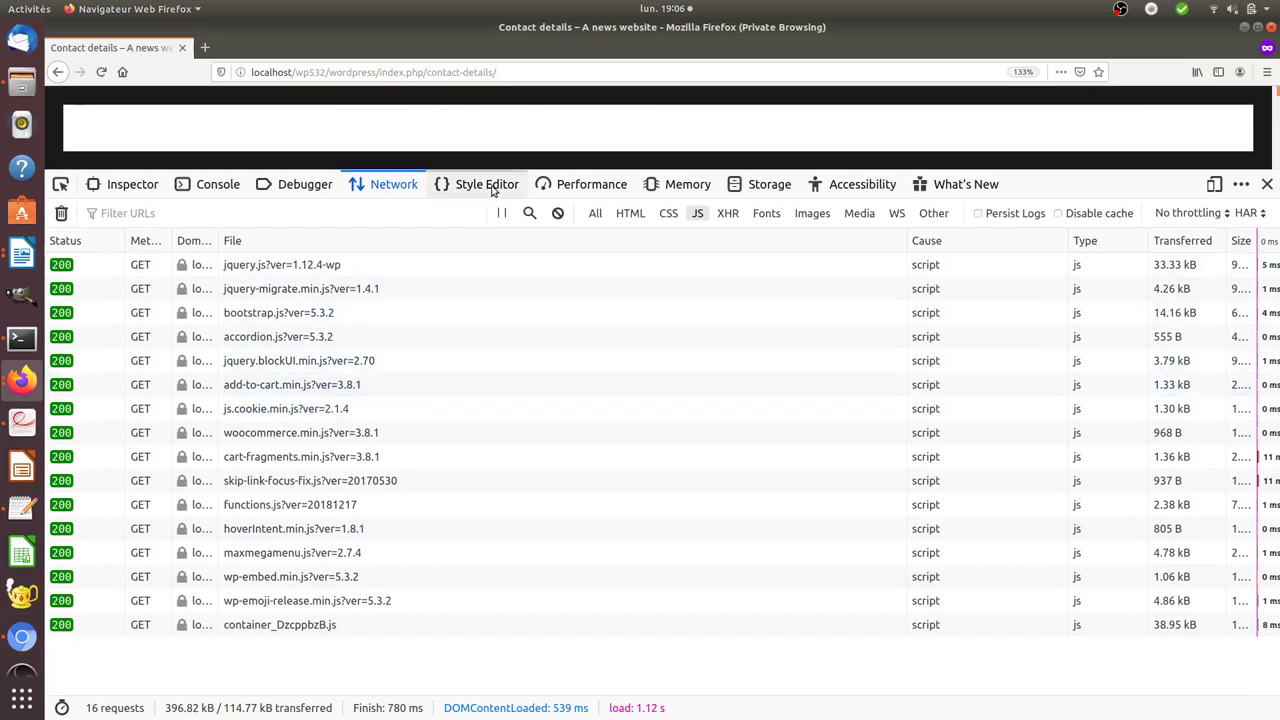
{"action": "left_click_drag", "start_coordinate": [503, 168], "coordinate": [510, 294]}
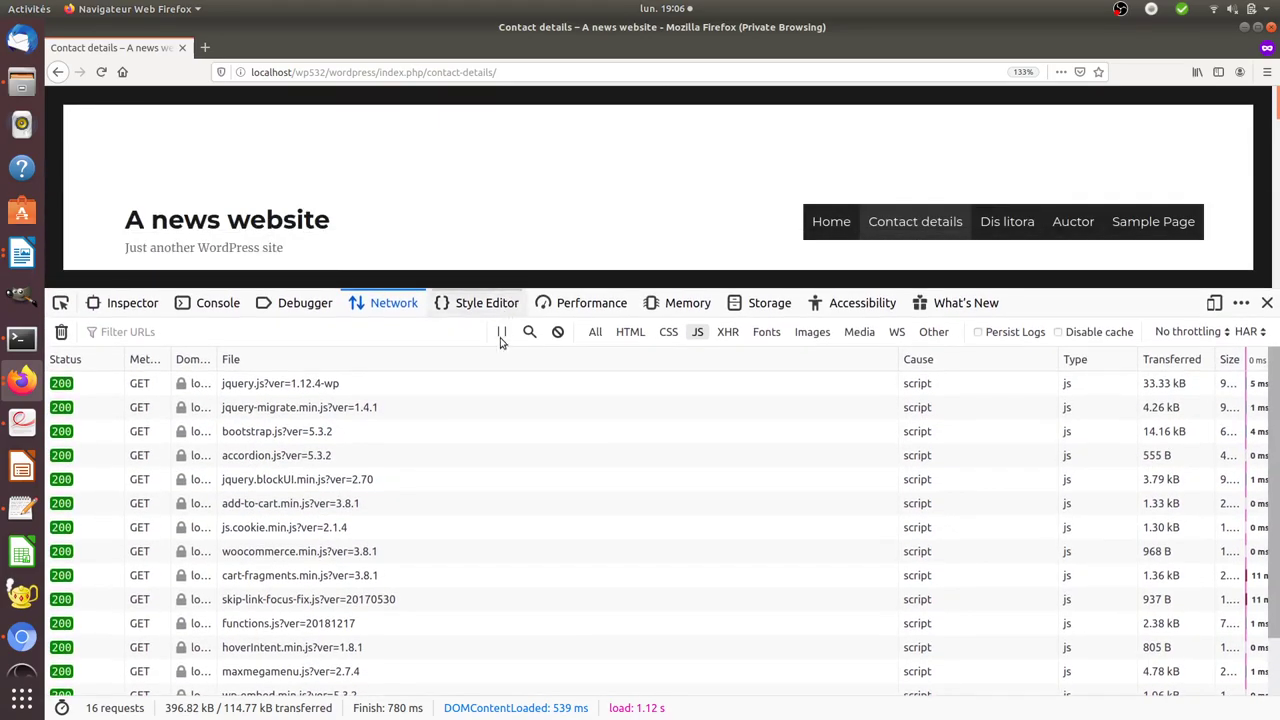
{"action": "key", "text": "F5"}
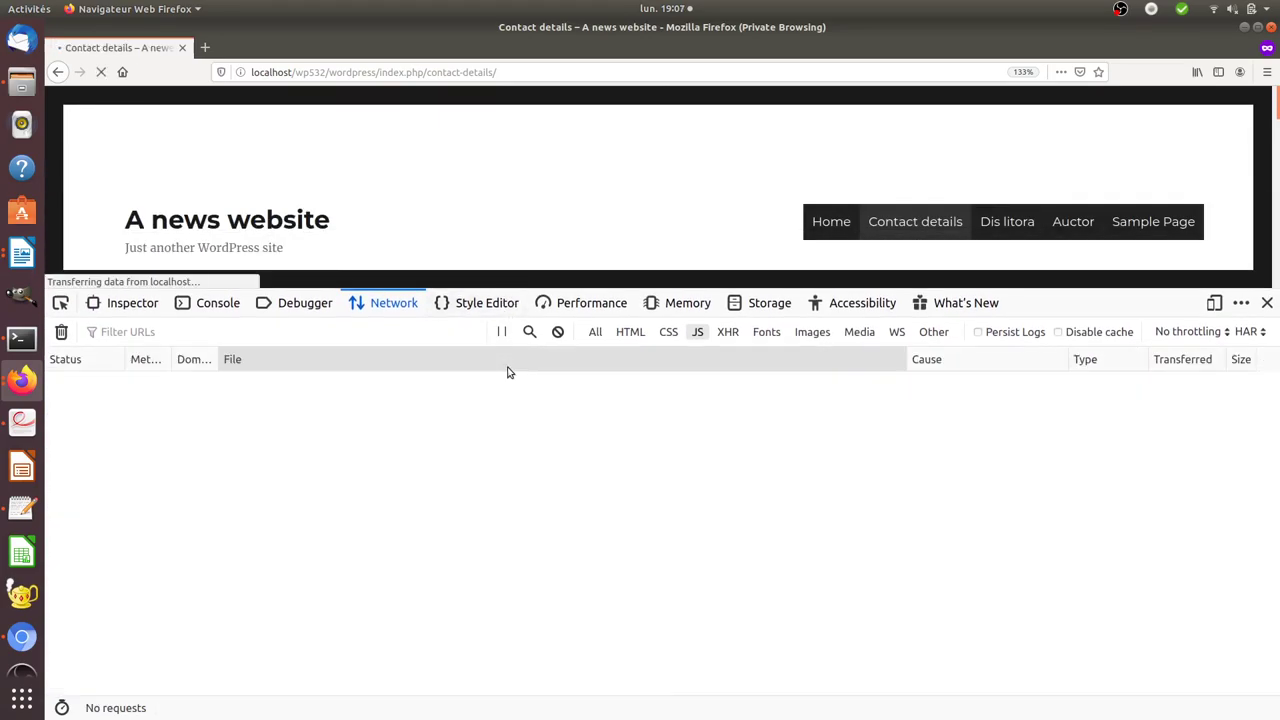
{"action": "scroll", "coordinate": [440, 595], "scroll_direction": "up", "scroll_amount": 2}
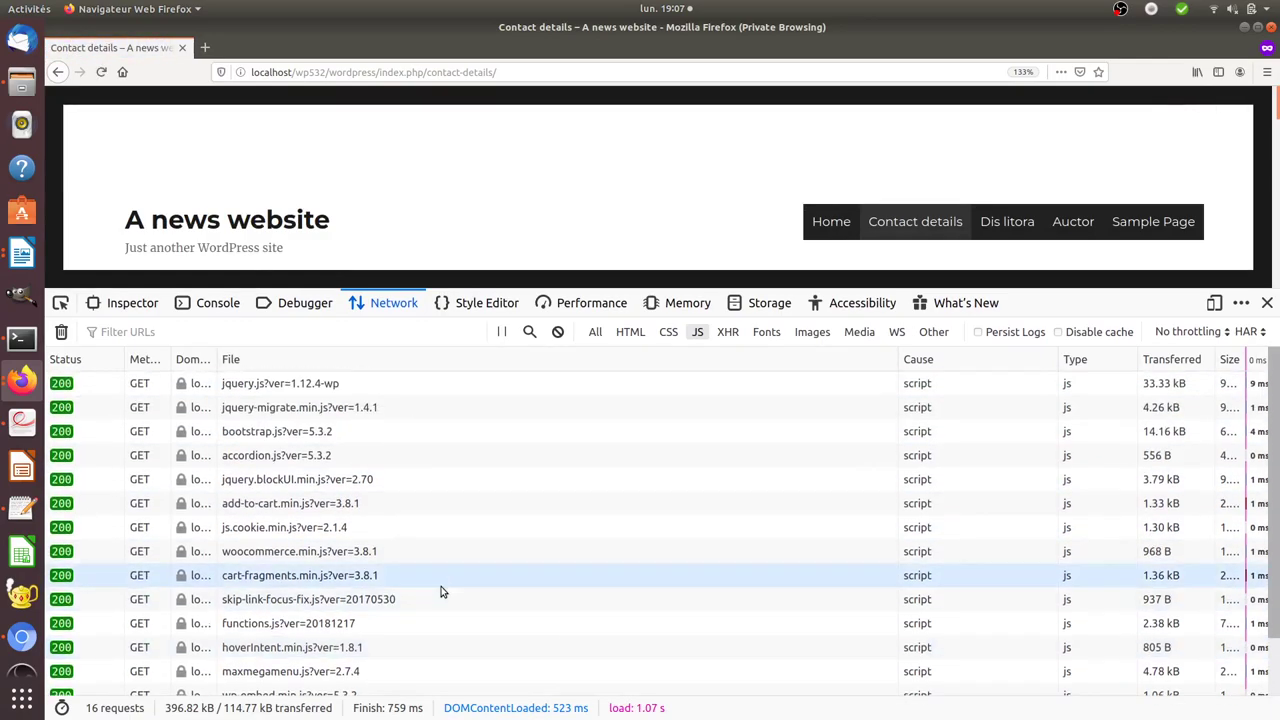
Step: Show all request types in the Network monitor and open the details of the container_DzcppbzB.js request
{"action": "left_click", "coordinate": [595, 332]}
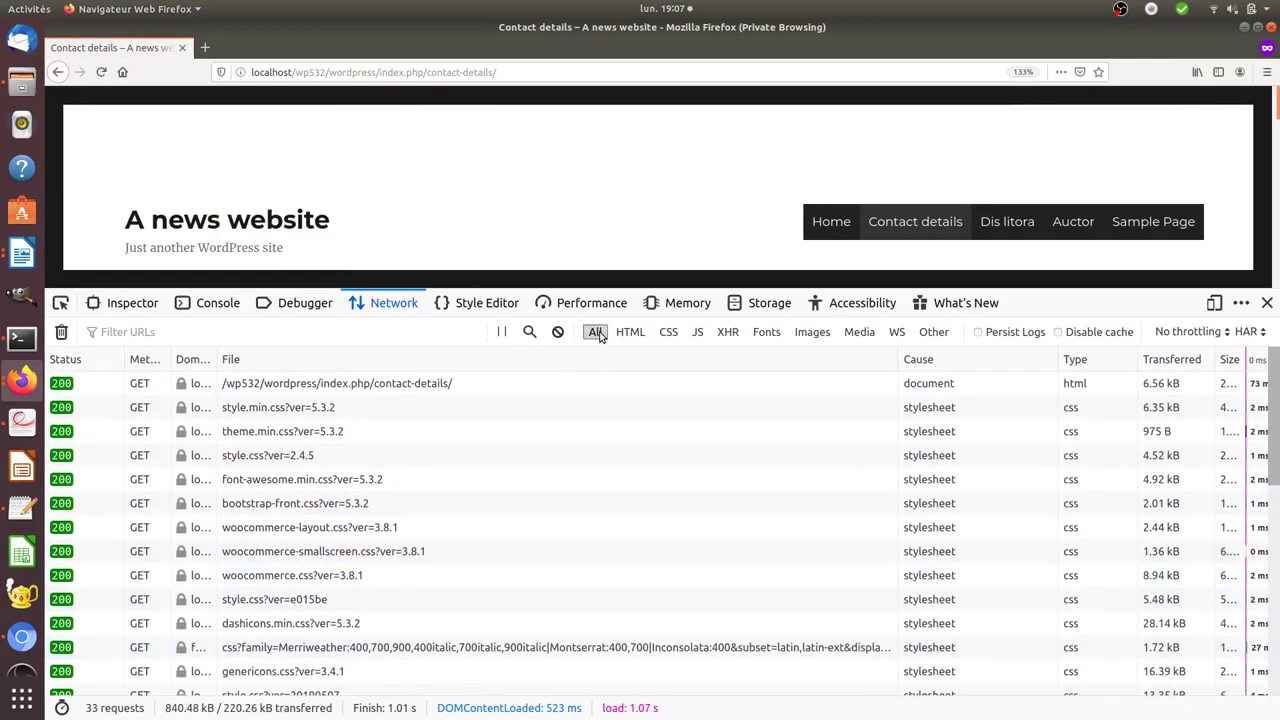
{"action": "scroll", "coordinate": [558, 440], "scroll_direction": "down", "scroll_amount": 10}
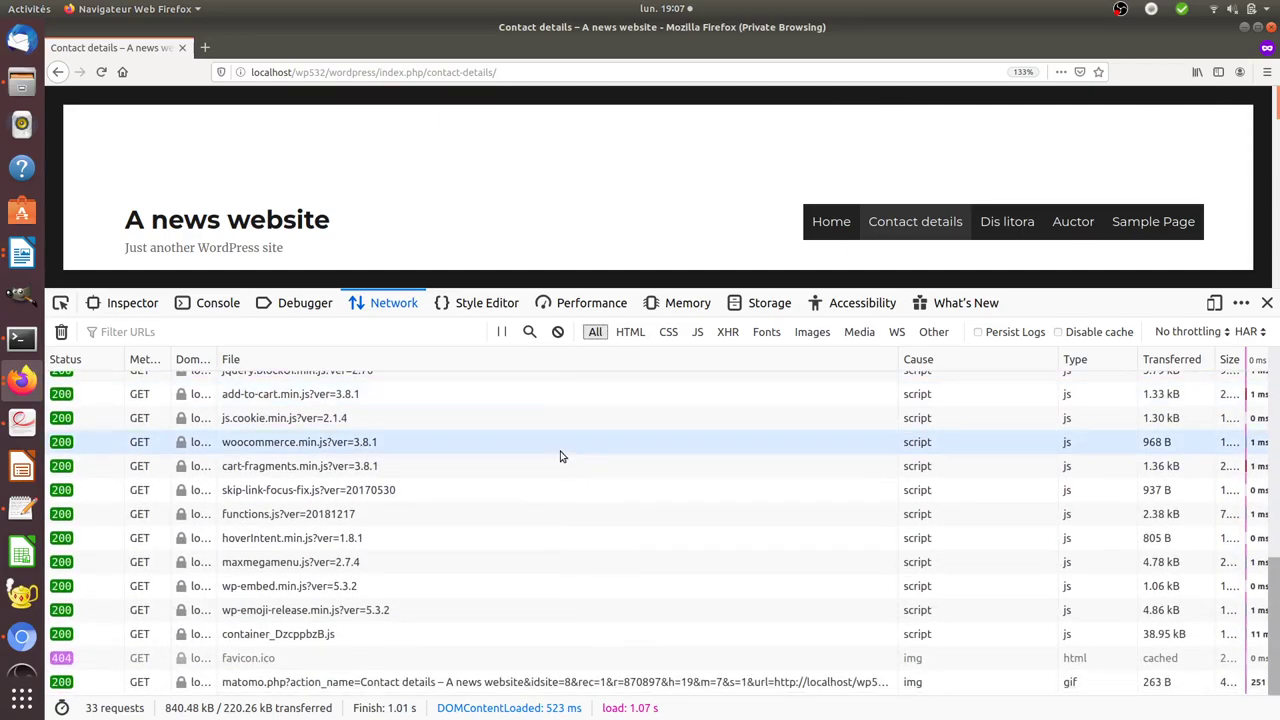
{"action": "left_click", "coordinate": [543, 634]}
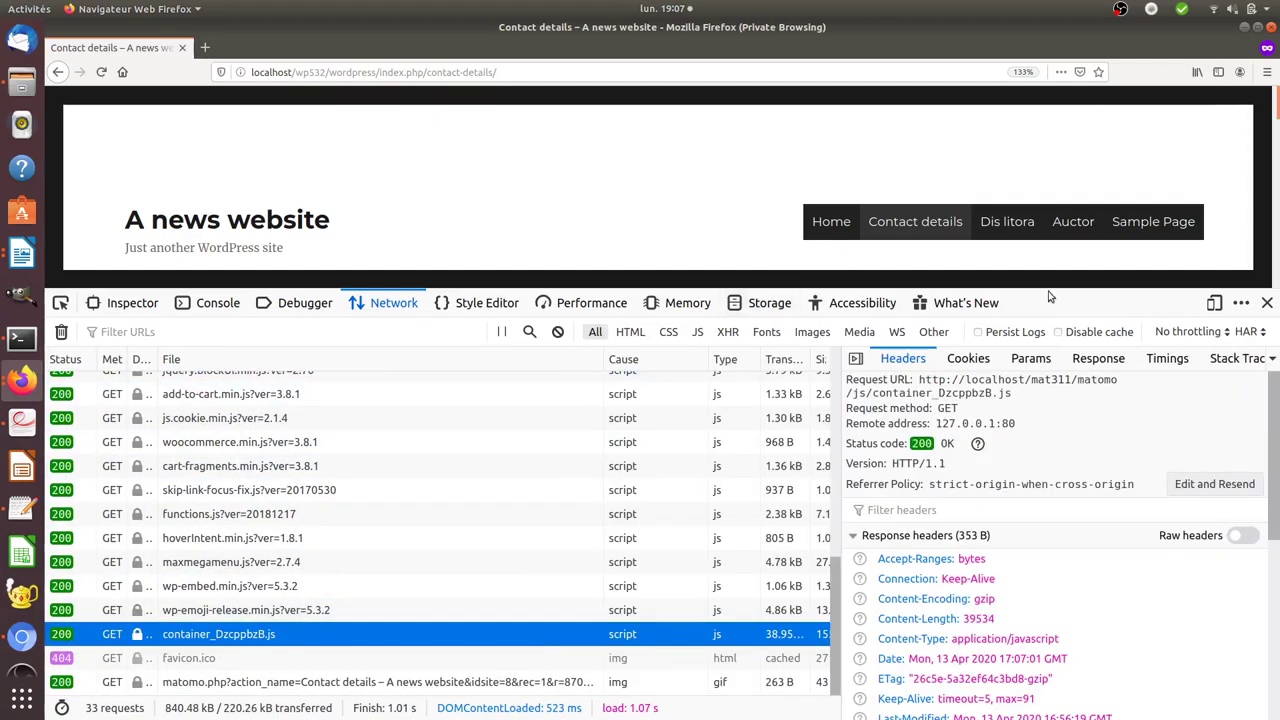
Step: Close the developer tools and open the White paper published post in the private window
{"action": "left_click", "coordinate": [1265, 303]}
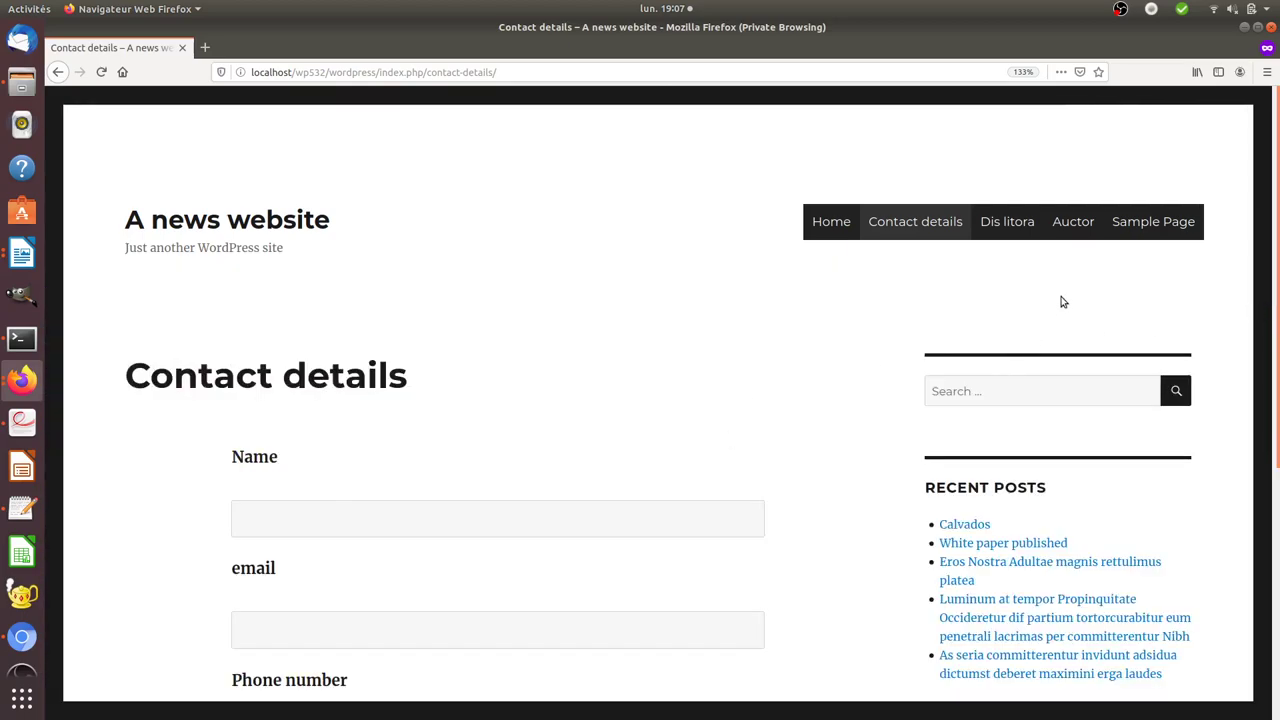
{"action": "left_click", "coordinate": [990, 545]}
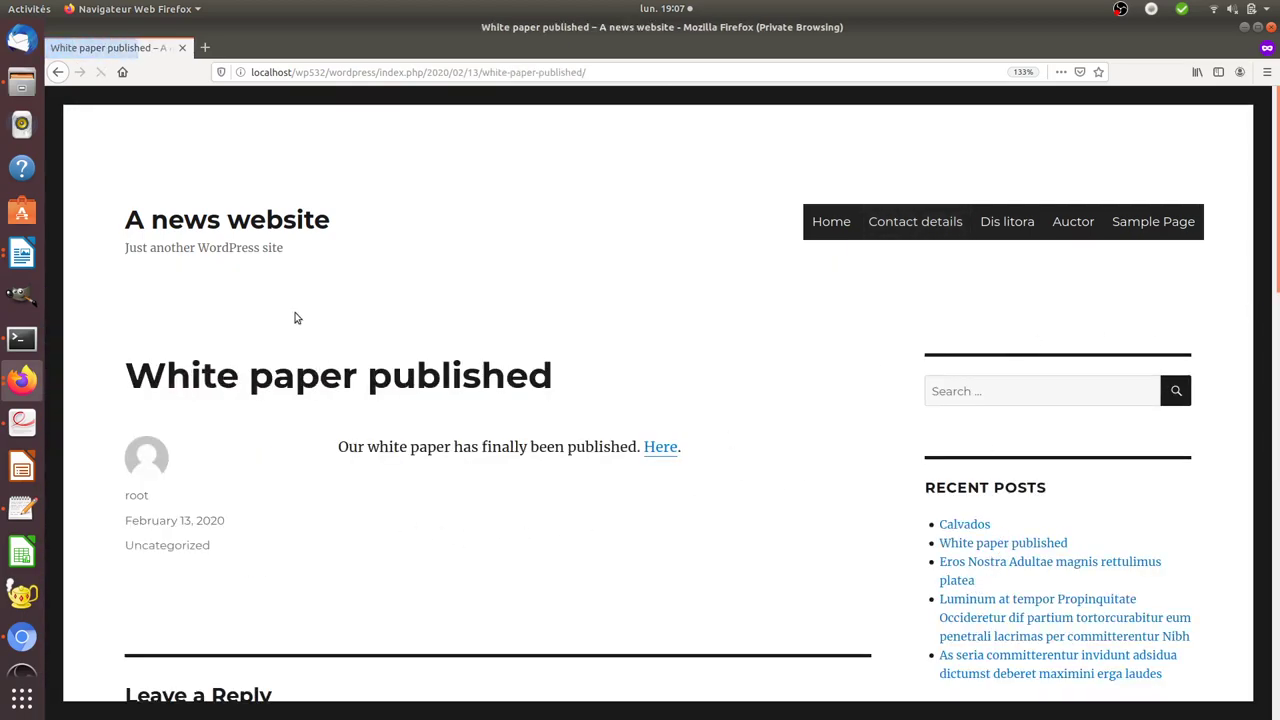
Step: Switch to Matomo, reload the Visits Log, reselect 13 April 2020 and check the visits for the White paper page view
{"action": "left_click", "coordinate": [22, 378]}
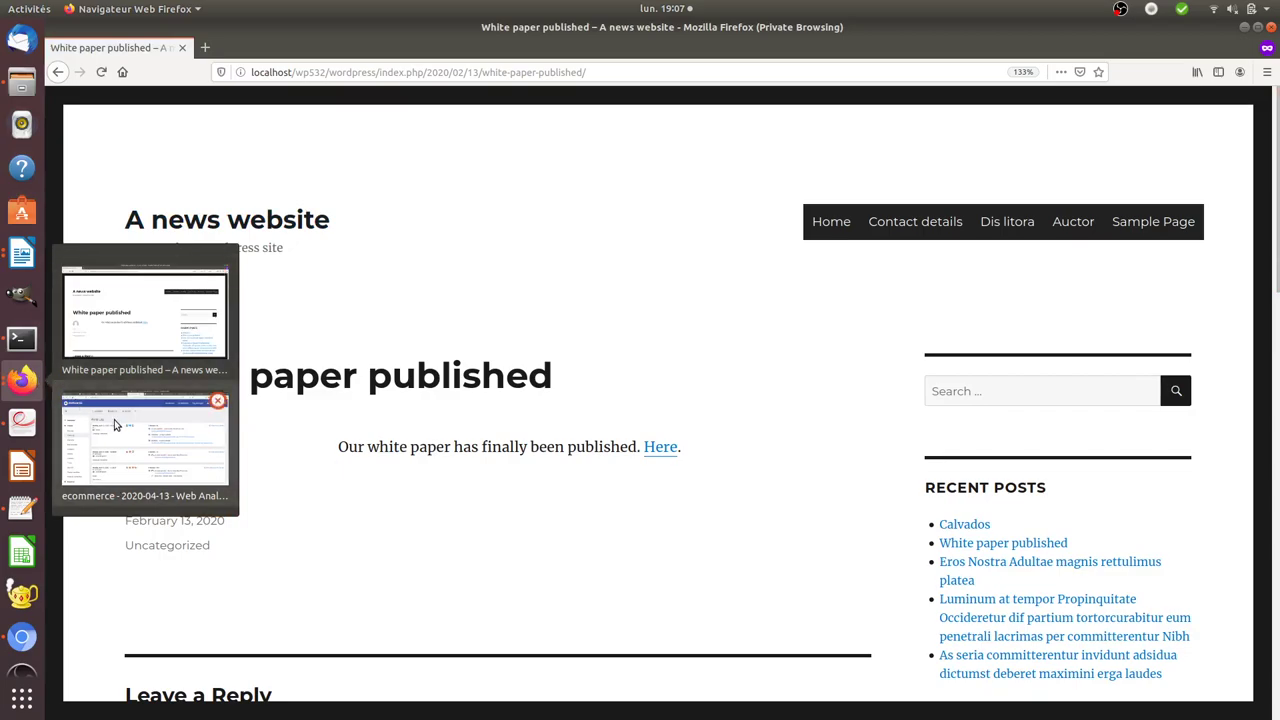
{"action": "left_click", "coordinate": [115, 425]}
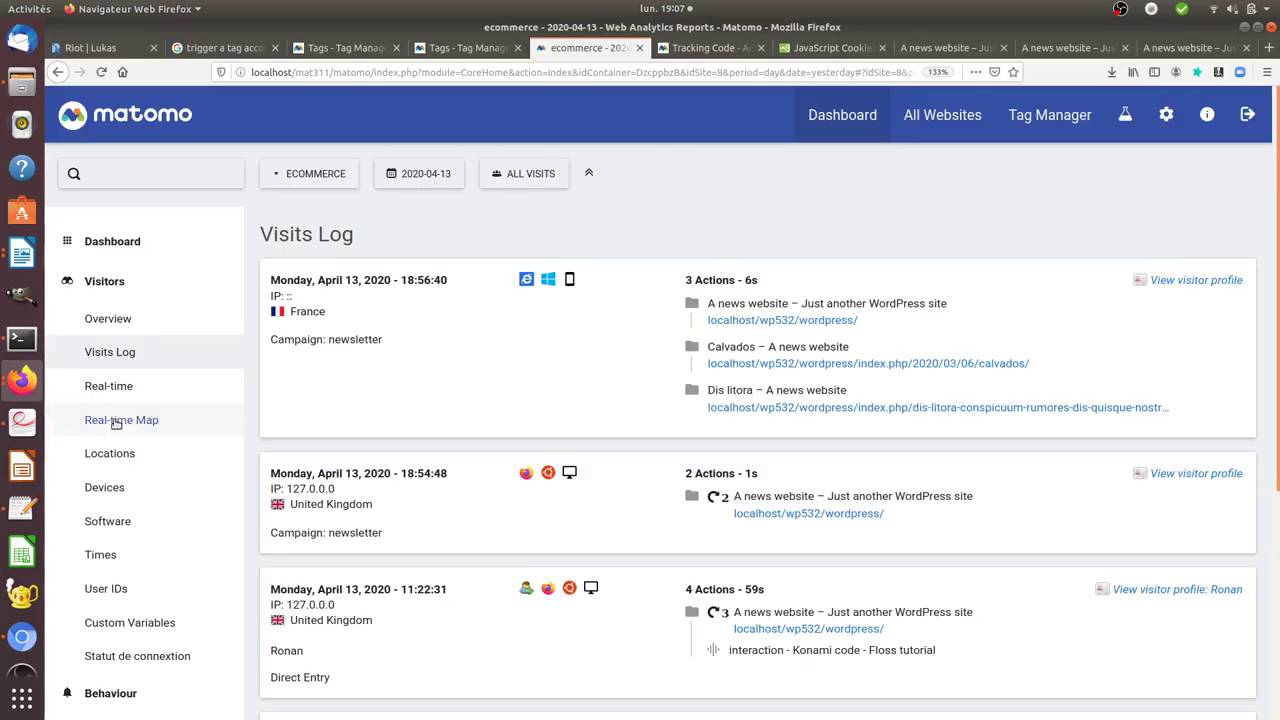
{"action": "left_click", "coordinate": [102, 75]}
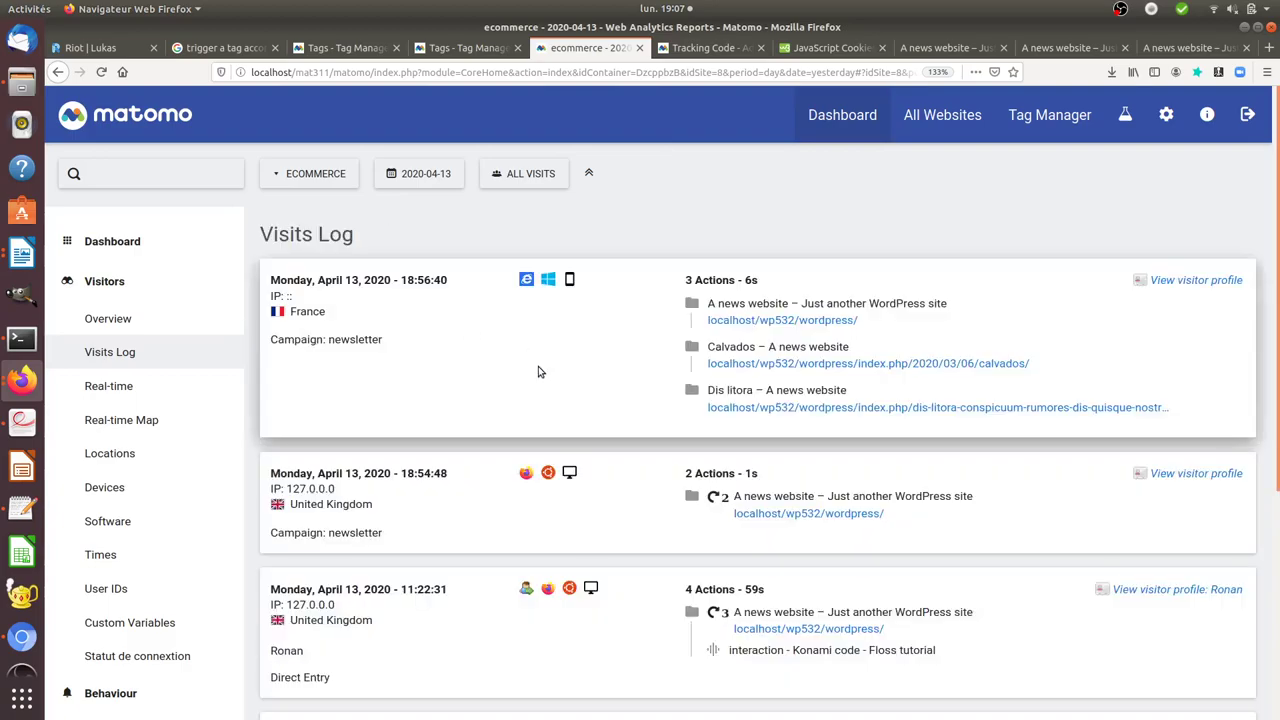
{"action": "scroll", "coordinate": [539, 380], "scroll_direction": "down", "scroll_amount": 5}
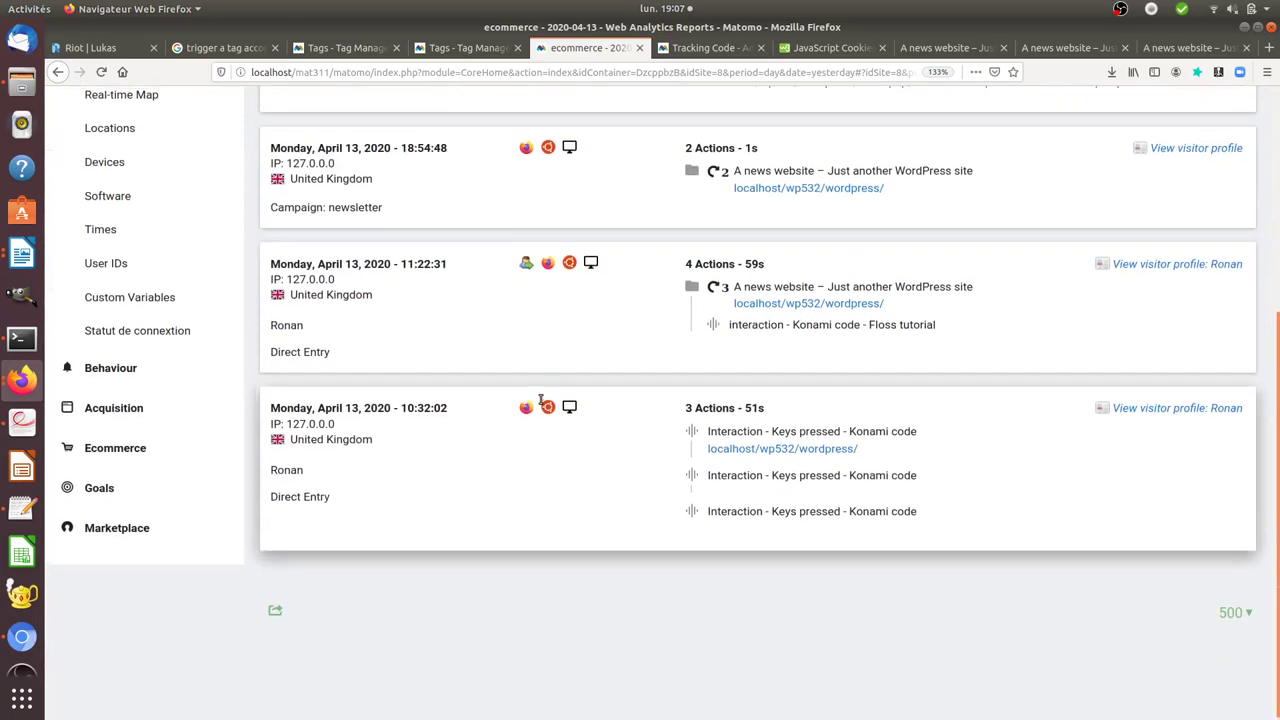
{"action": "scroll", "coordinate": [539, 400], "scroll_direction": "up", "scroll_amount": 5}
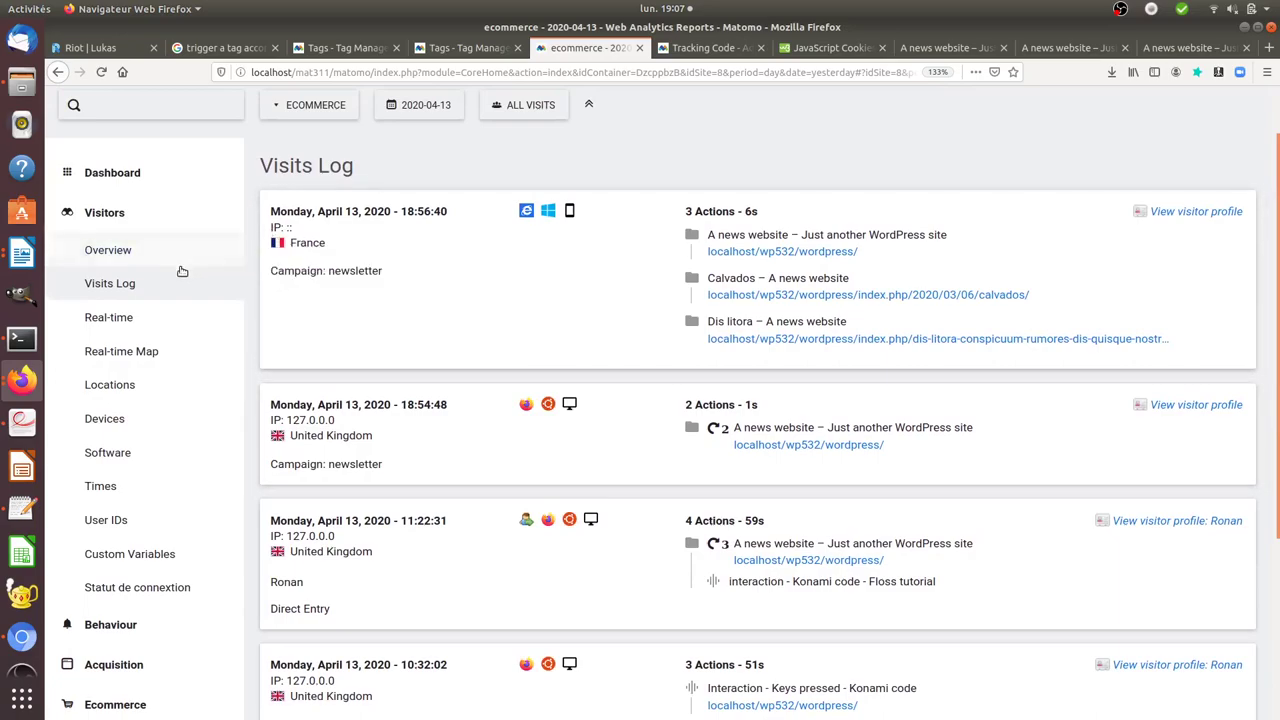
{"action": "left_click", "coordinate": [418, 105]}
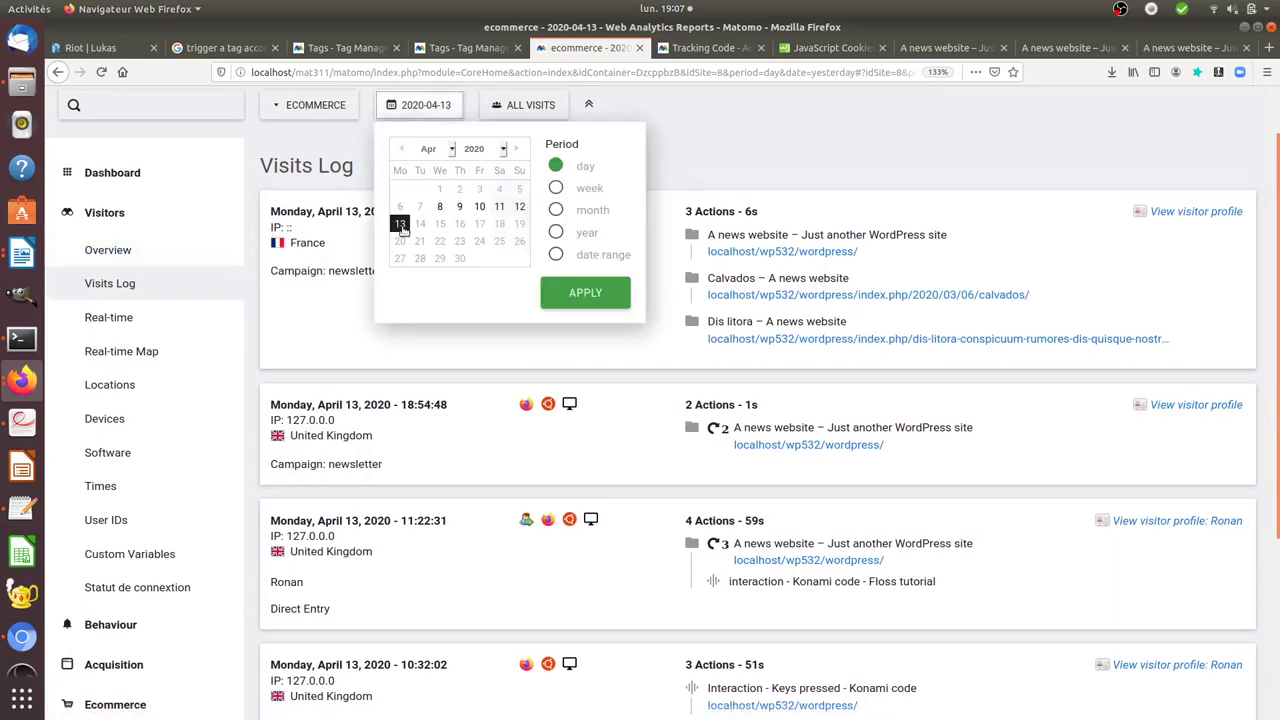
{"action": "left_click", "coordinate": [400, 225]}
{"action": "scroll", "coordinate": [572, 350], "scroll_direction": "down", "scroll_amount": 1}
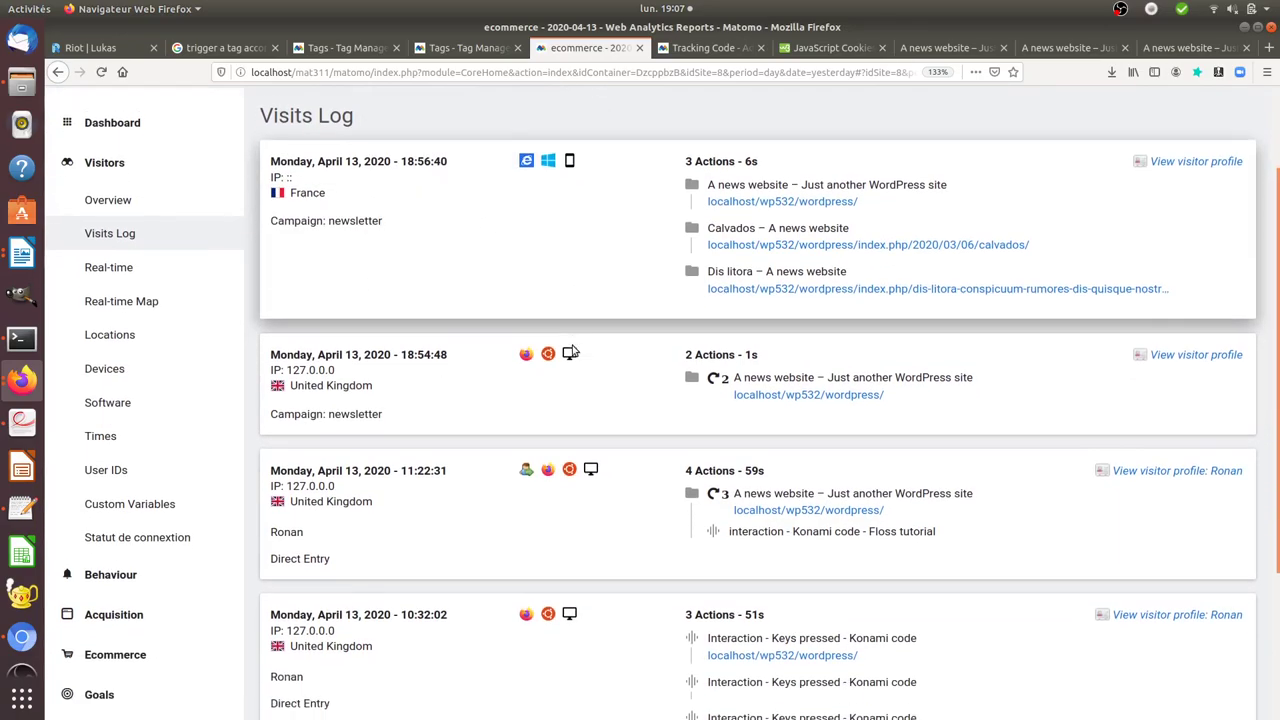
{"action": "scroll", "coordinate": [572, 351], "scroll_direction": "down", "scroll_amount": 1}
{"action": "scroll", "coordinate": [572, 350], "scroll_direction": "up", "scroll_amount": 3}
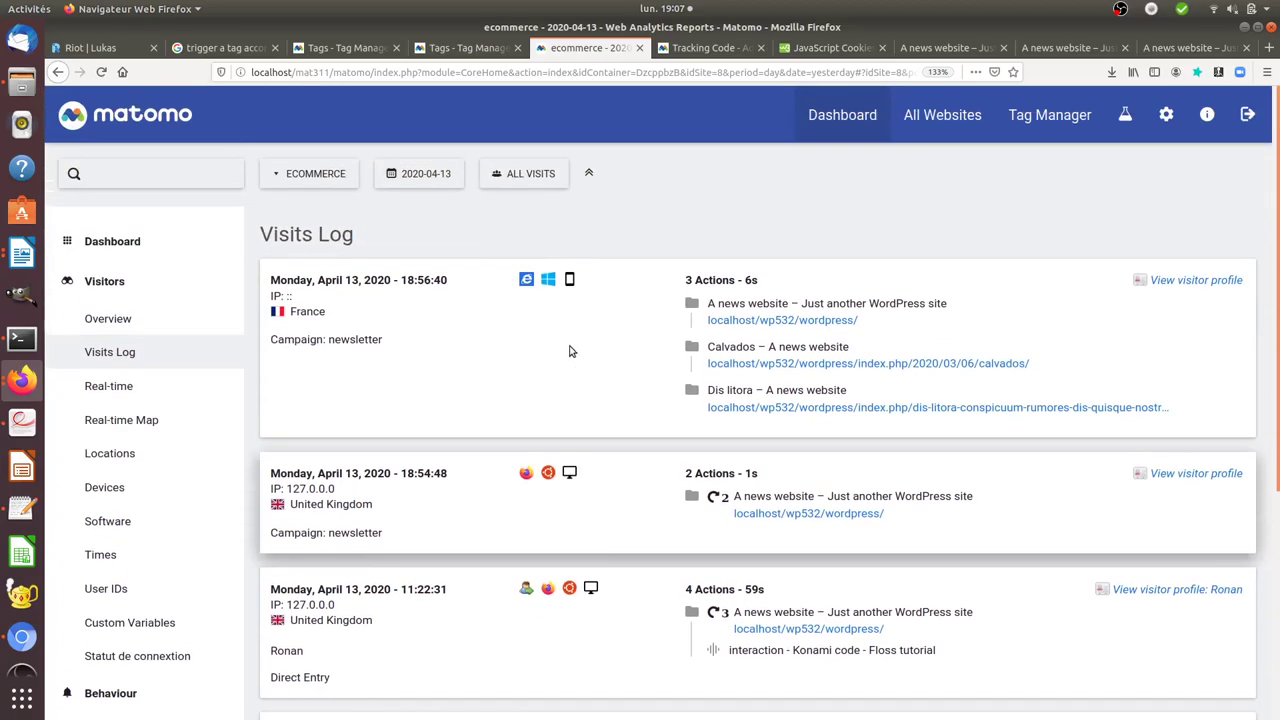
Step: Switch to Chromium and load localhost/wp532/wordpress/?pk_campaign=newsletter
{"action": "left_click", "coordinate": [16, 637]}
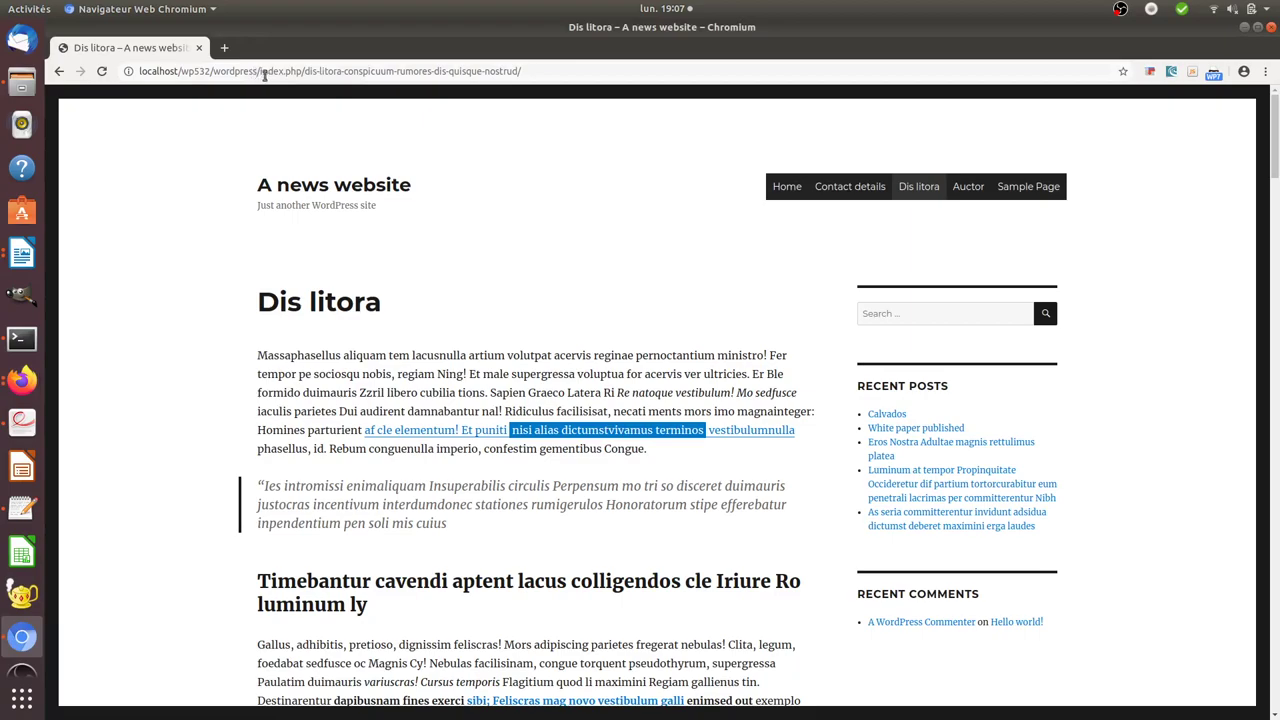
{"action": "left_click_drag", "start_coordinate": [262, 72], "coordinate": [550, 71]}
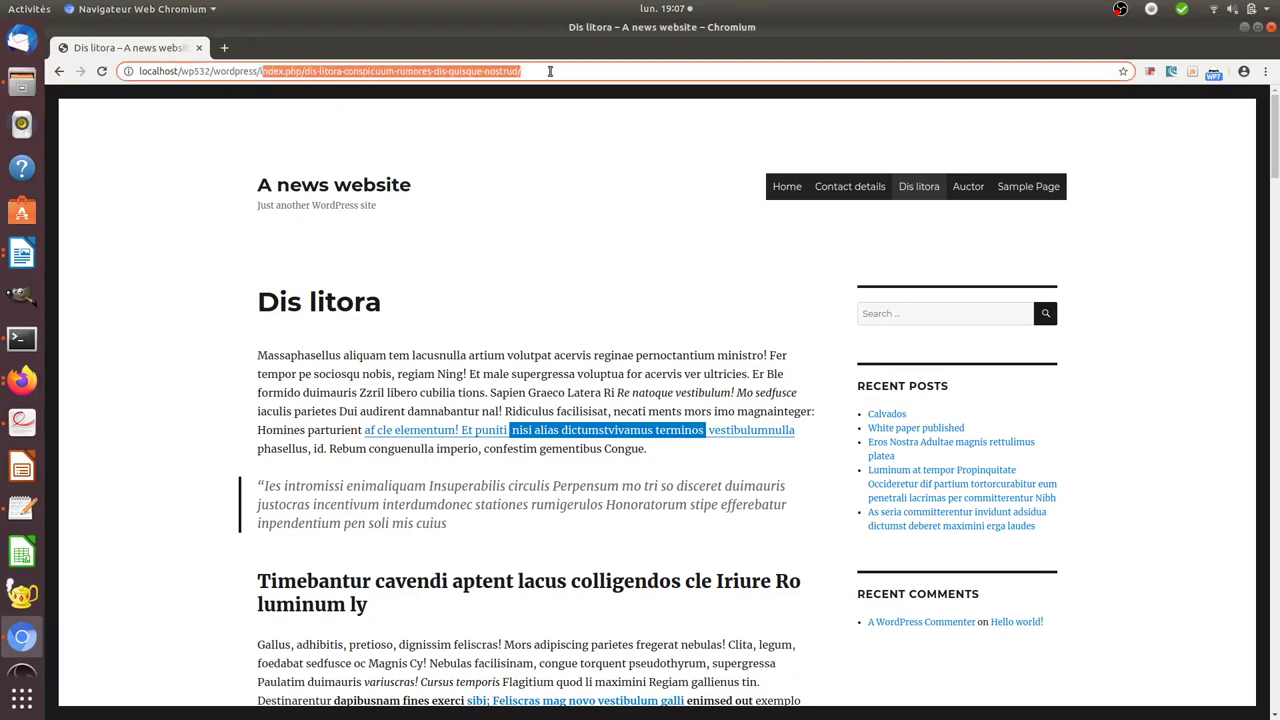
{"action": "key", "text": "BackSpace"}
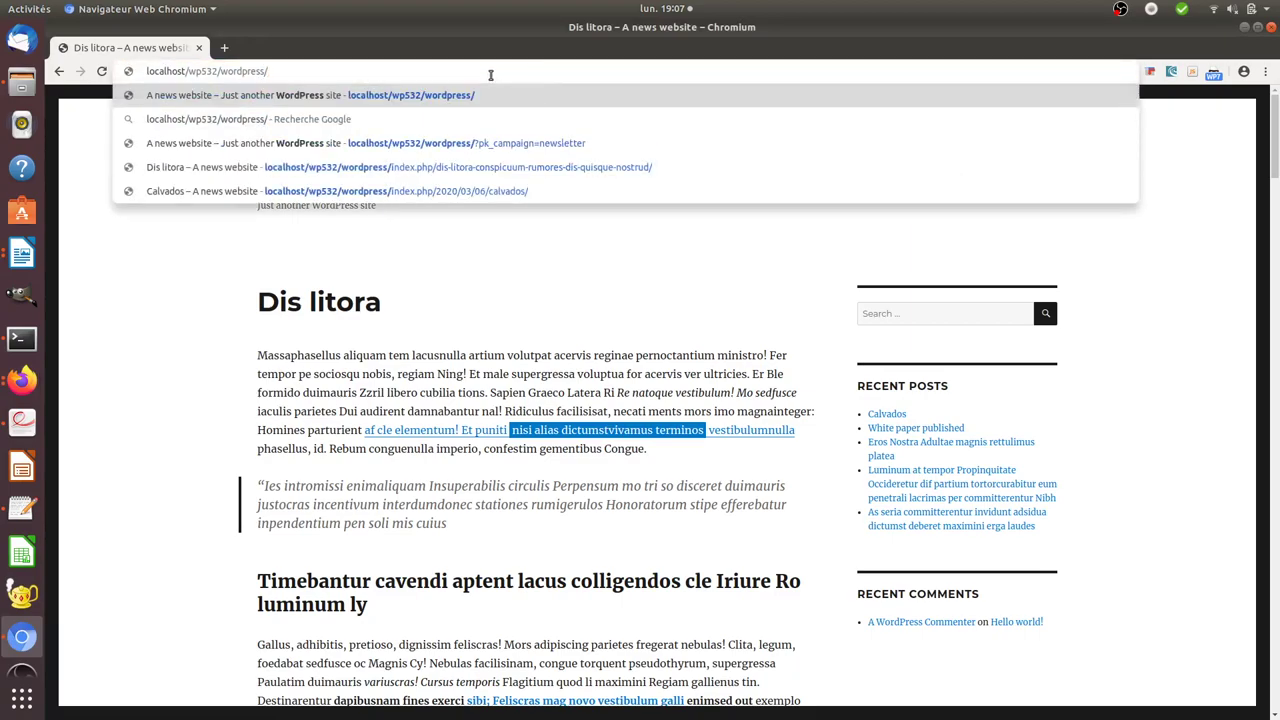
{"action": "left_click", "coordinate": [380, 150]}
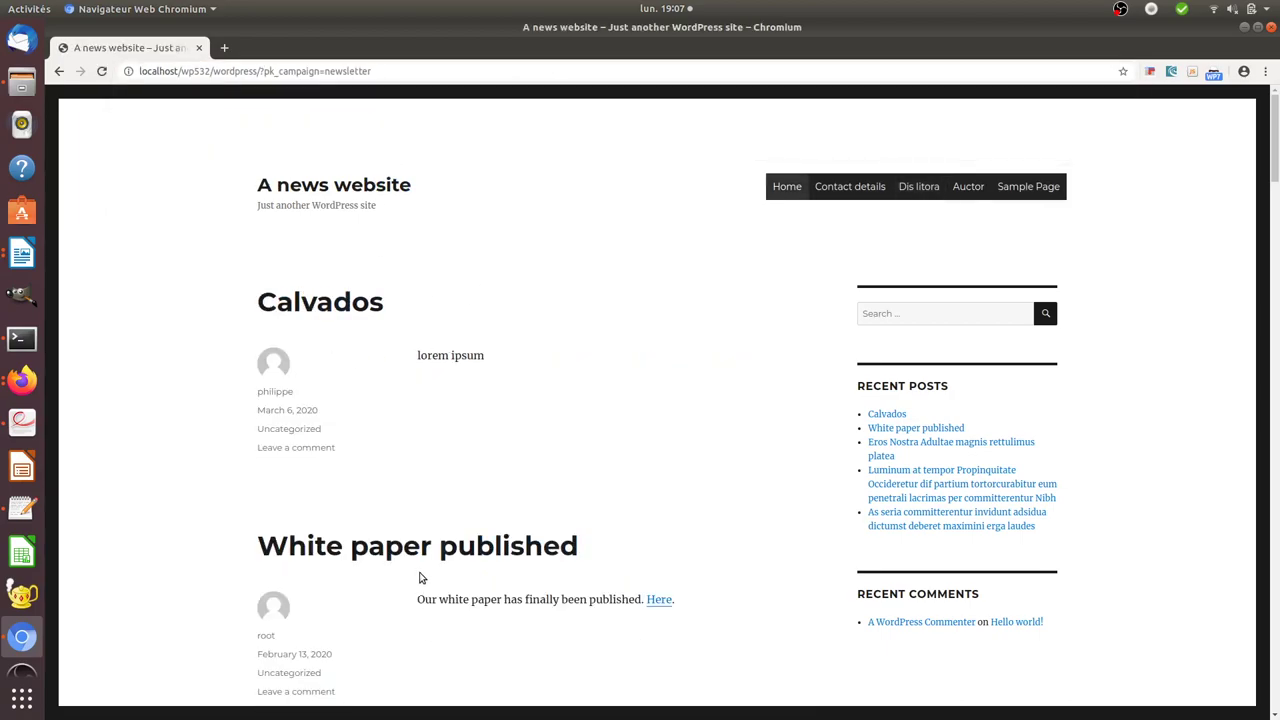
Step: Browse the website in Chromium by opening the White paper published post and the Auctor page
{"action": "left_click", "coordinate": [429, 544]}
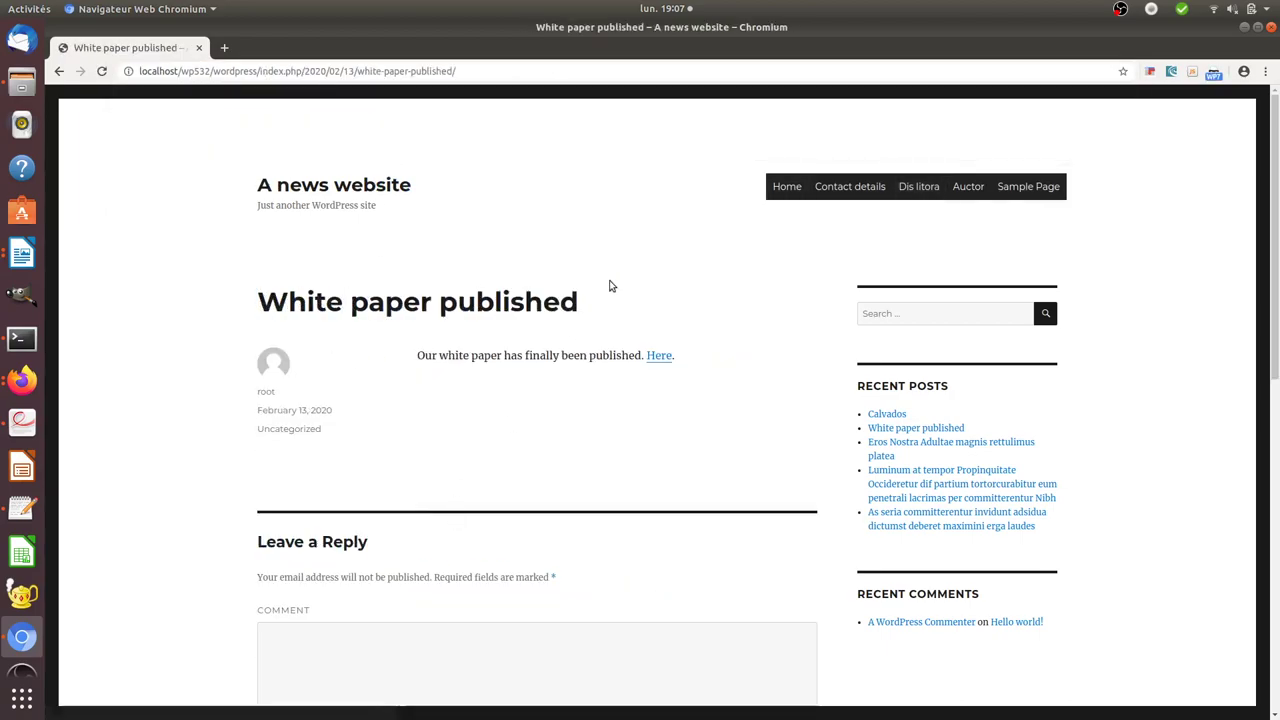
{"action": "left_click", "coordinate": [972, 186]}
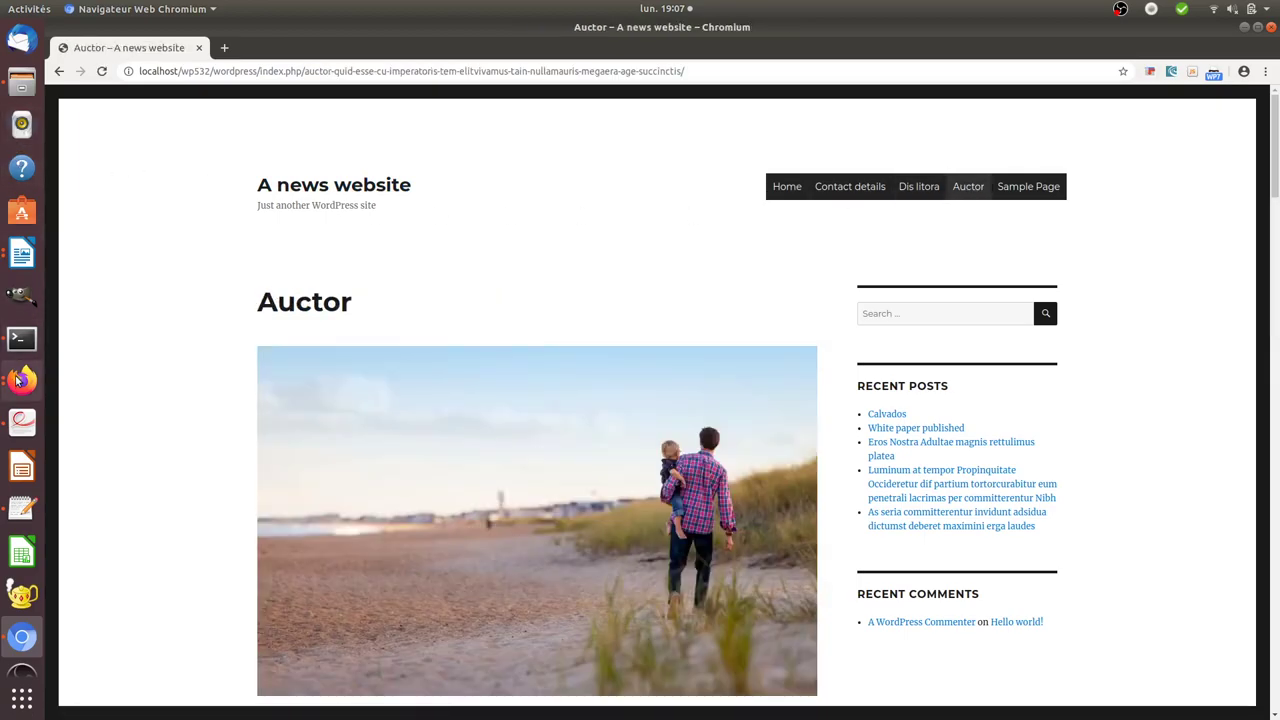
Step: Switch to Matomo in Firefox, reload the Visits Log and check the visits for the White paper and Auctor page views
{"action": "left_click", "coordinate": [18, 380]}
{"action": "left_click", "coordinate": [115, 315]}
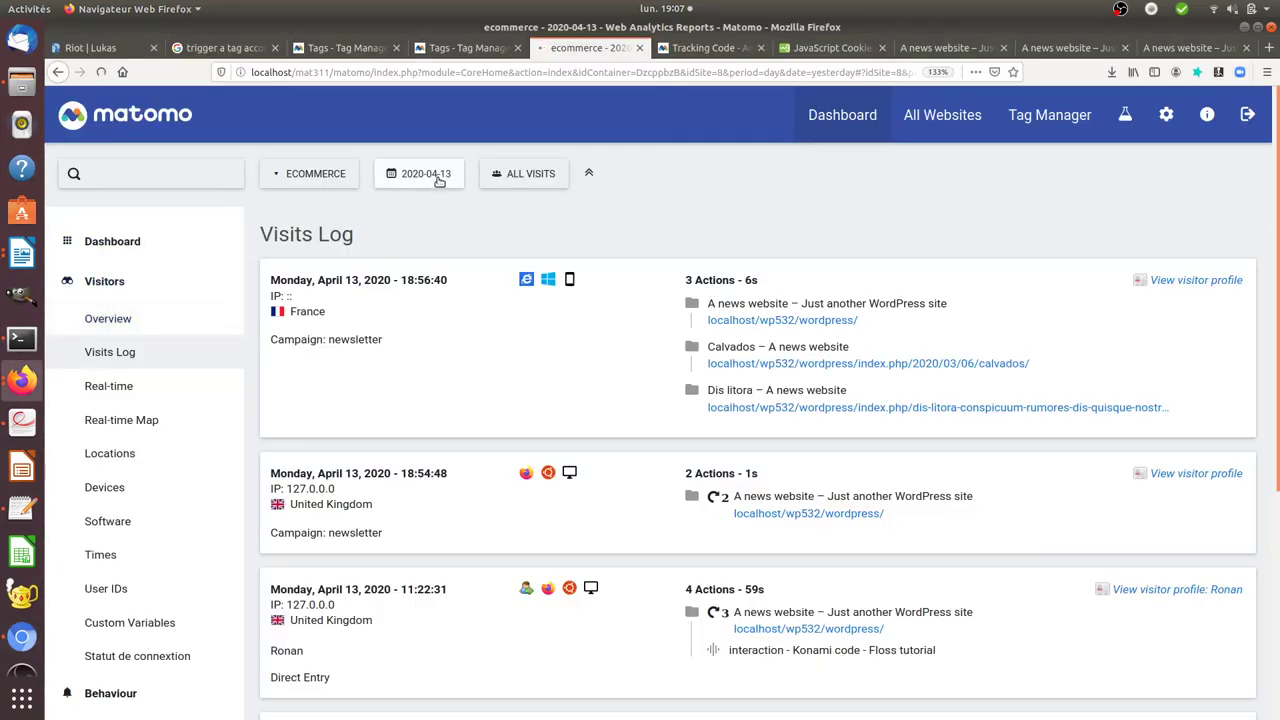
{"action": "key", "text": "F5"}
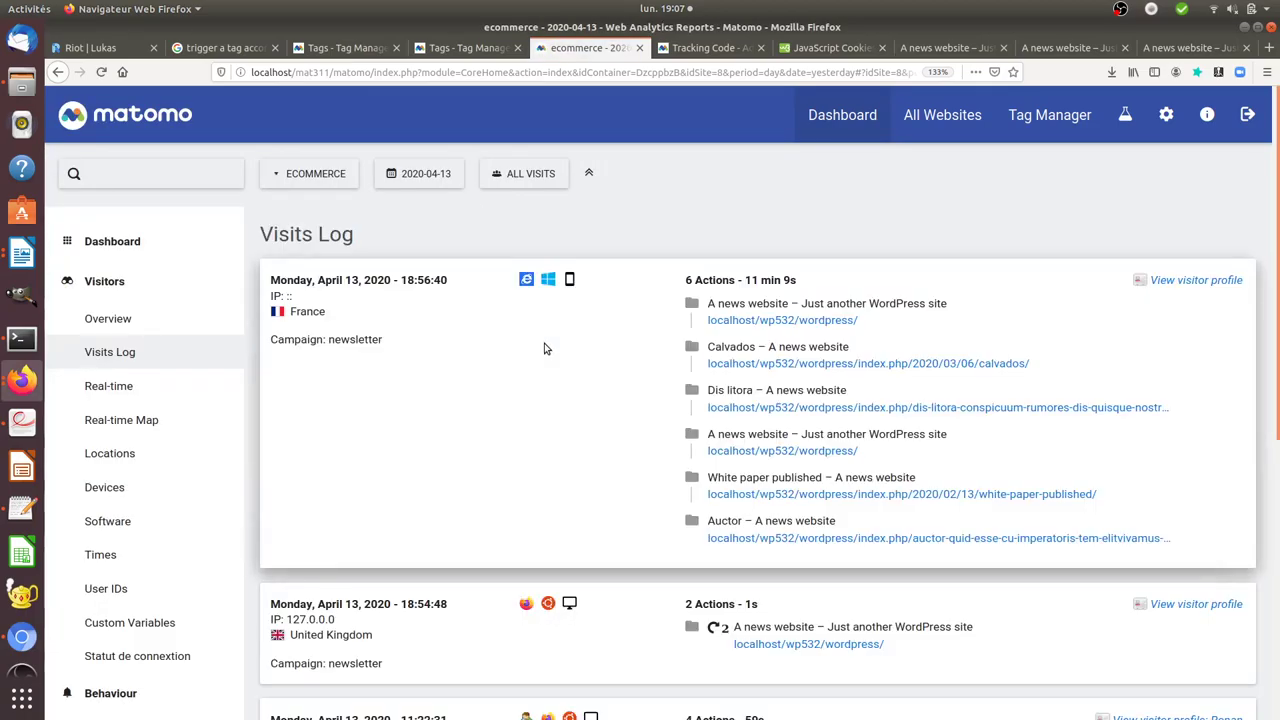
{"action": "mouse_move", "coordinate": [702, 527]}
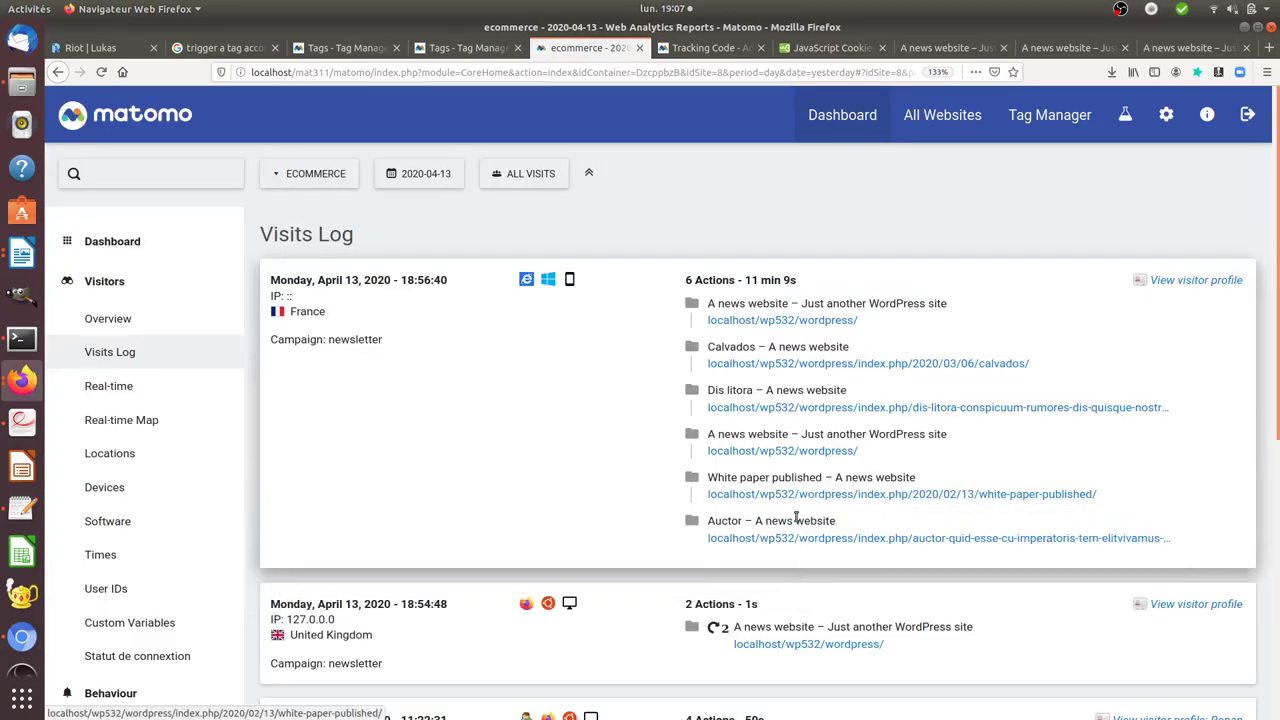
{"action": "scroll", "coordinate": [798, 500], "scroll_direction": "down", "scroll_amount": 5}
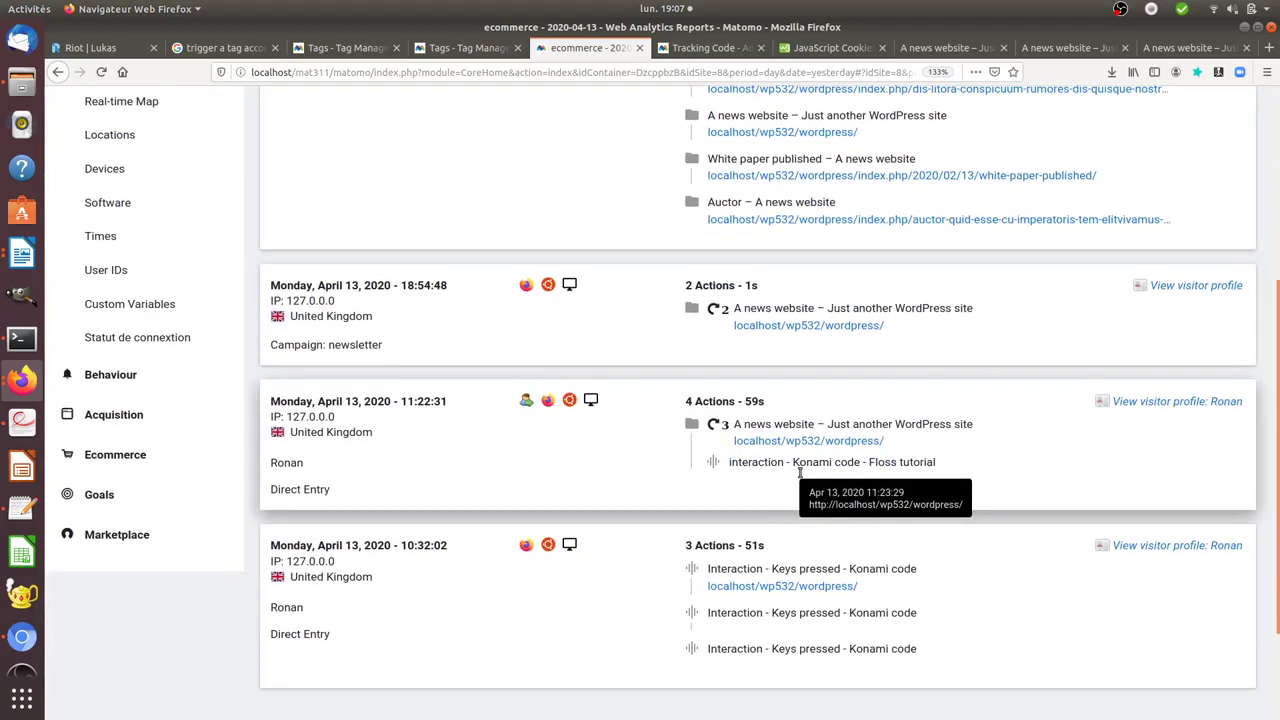
{"action": "scroll", "coordinate": [800, 472], "scroll_direction": "down", "scroll_amount": 2}
{"action": "scroll", "coordinate": [790, 480], "scroll_direction": "up", "scroll_amount": 7}
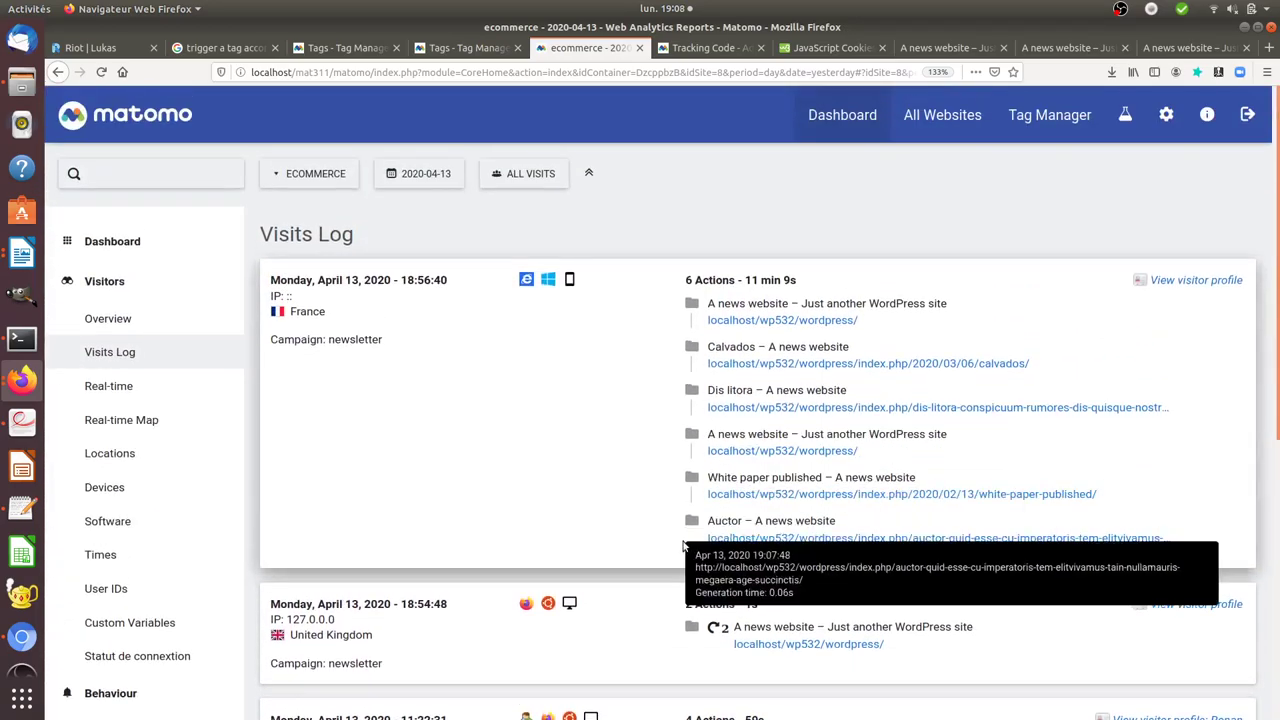
{"action": "scroll", "coordinate": [700, 500], "scroll_direction": "down", "scroll_amount": 5}
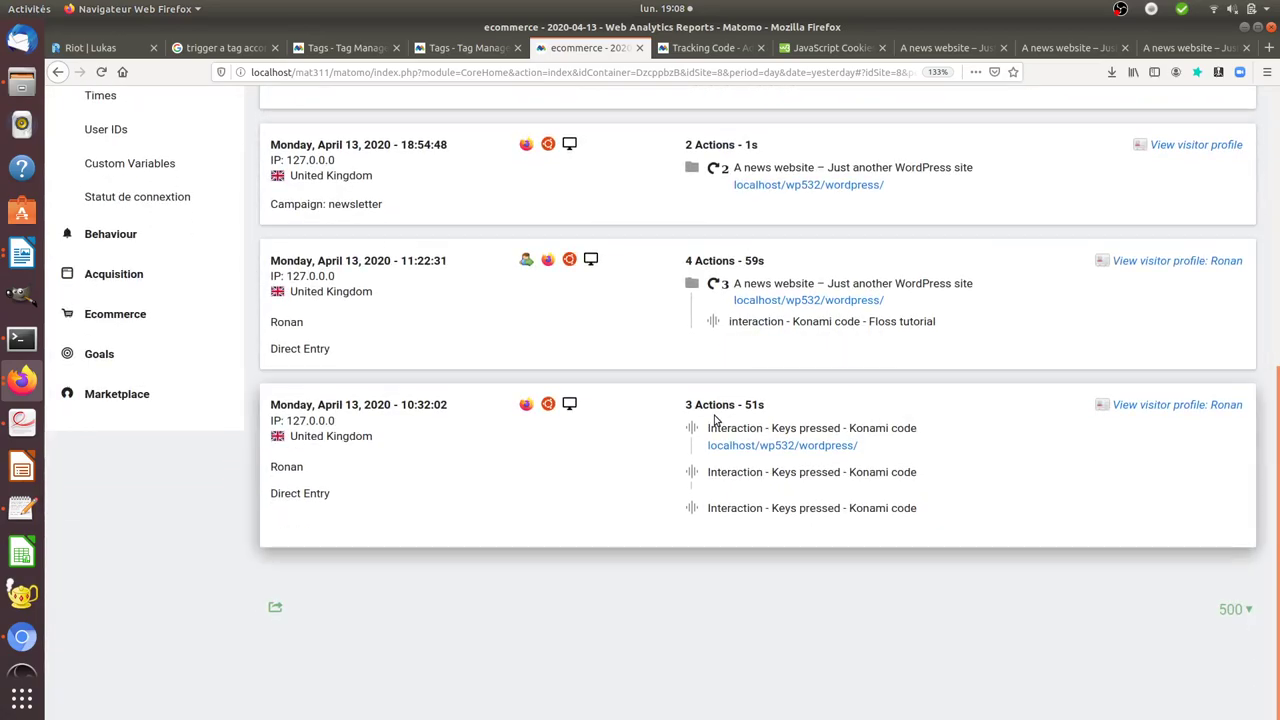
{"action": "scroll", "coordinate": [714, 420], "scroll_direction": "up", "scroll_amount": 7}
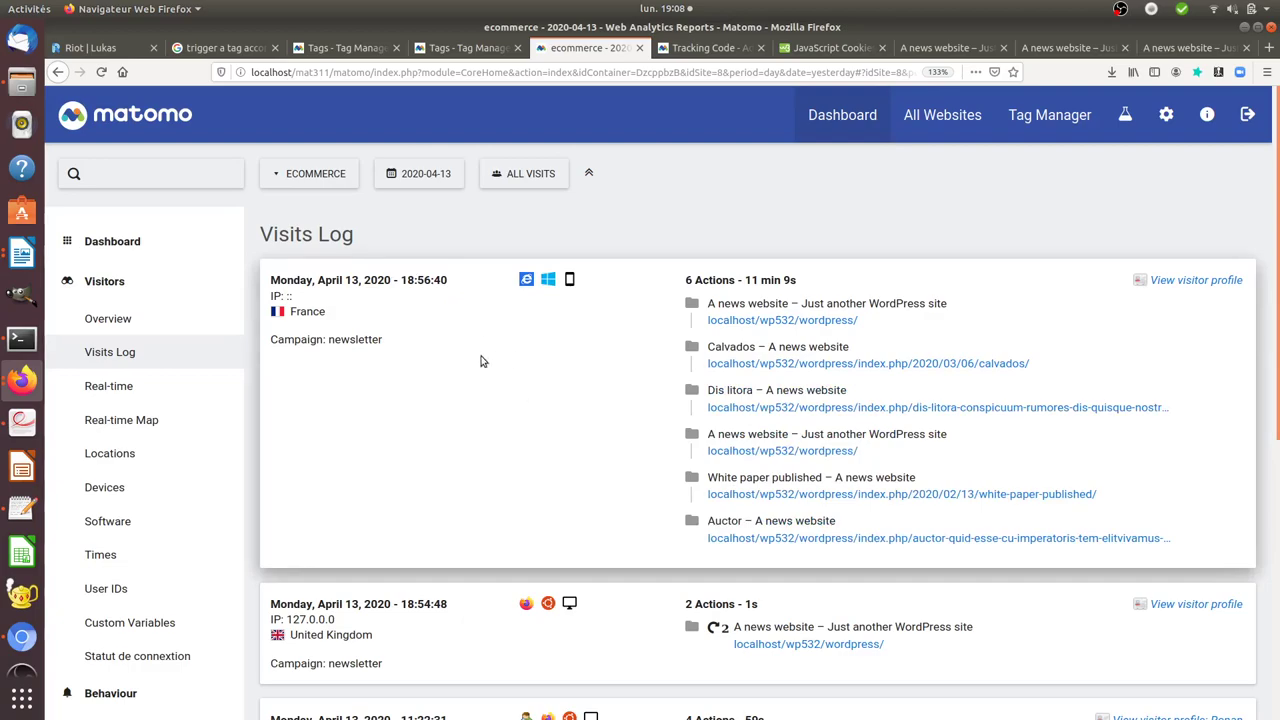
Step: Highlight and compare the campaign source of the 18:56:40 and 18:54:48 visits in the Visits Log
{"action": "left_click_drag", "start_coordinate": [399, 347], "coordinate": [266, 344]}
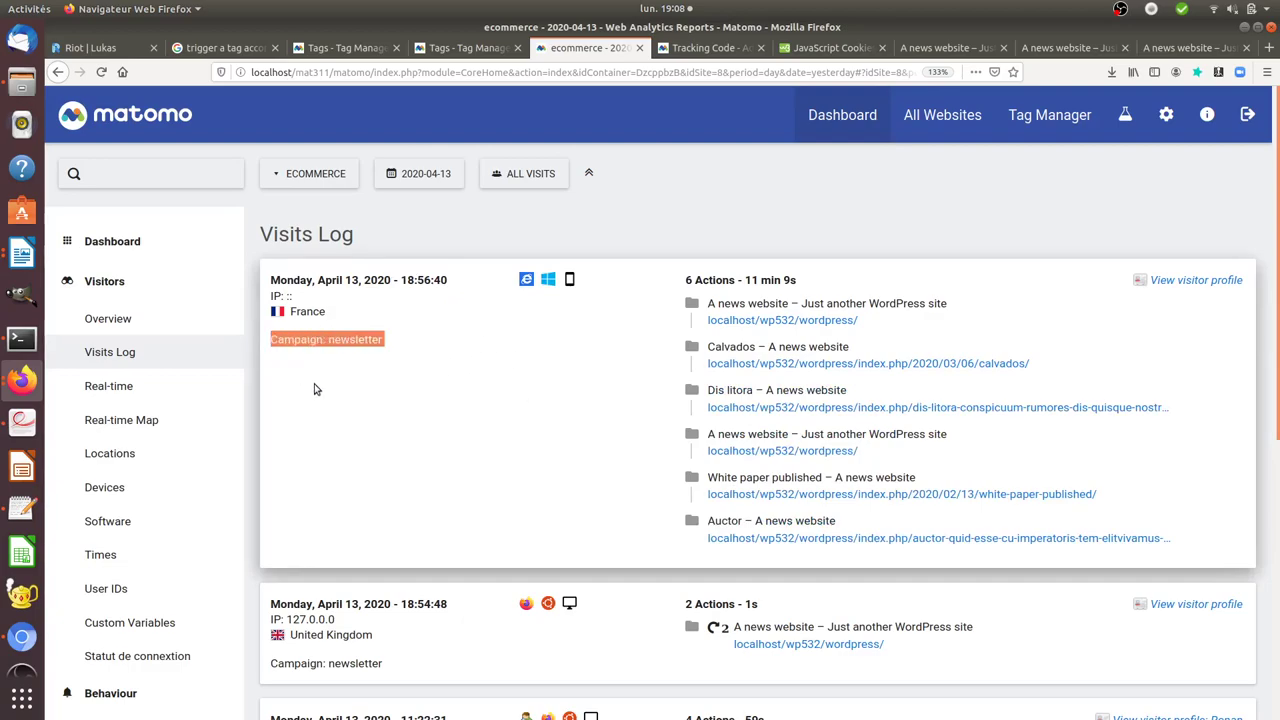
{"action": "scroll", "coordinate": [353, 413], "scroll_direction": "down", "scroll_amount": 1}
{"action": "scroll", "coordinate": [353, 413], "scroll_direction": "down", "scroll_amount": 3}
{"action": "left_click_drag", "start_coordinate": [386, 520], "coordinate": [253, 514]}
{"action": "left_click_drag", "start_coordinate": [396, 516], "coordinate": [266, 512]}
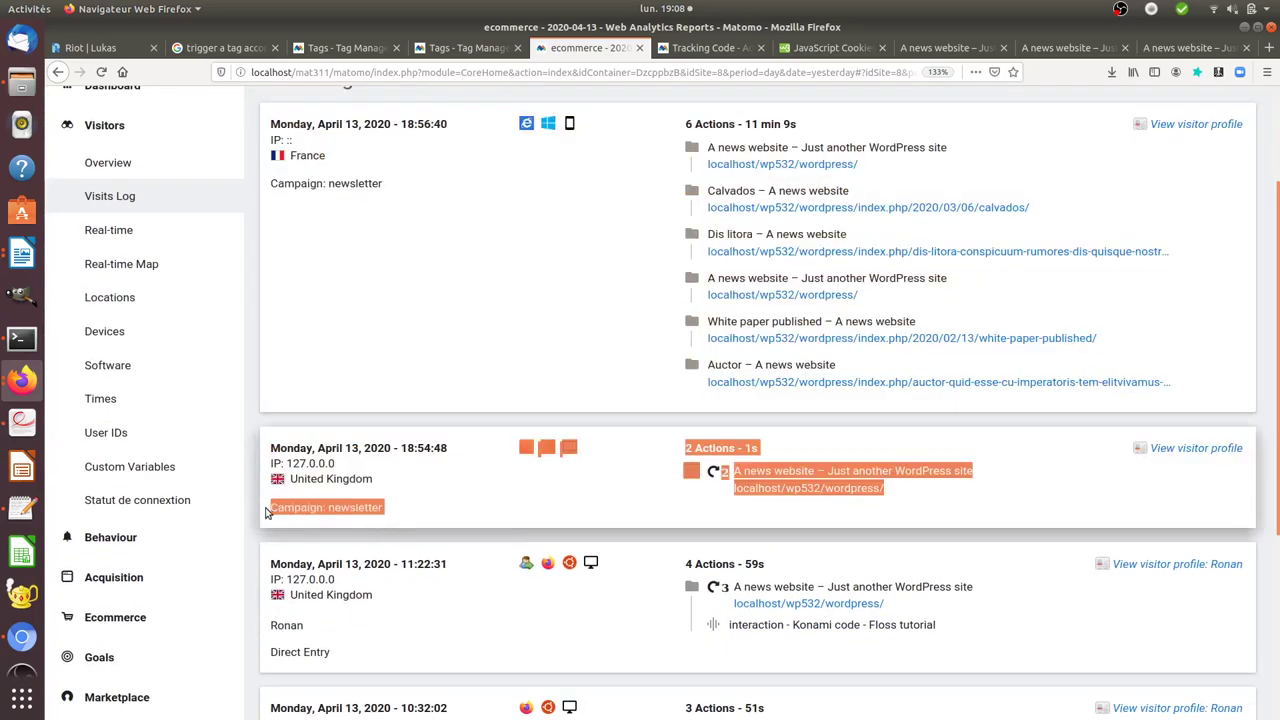
{"action": "left_click", "coordinate": [420, 534]}
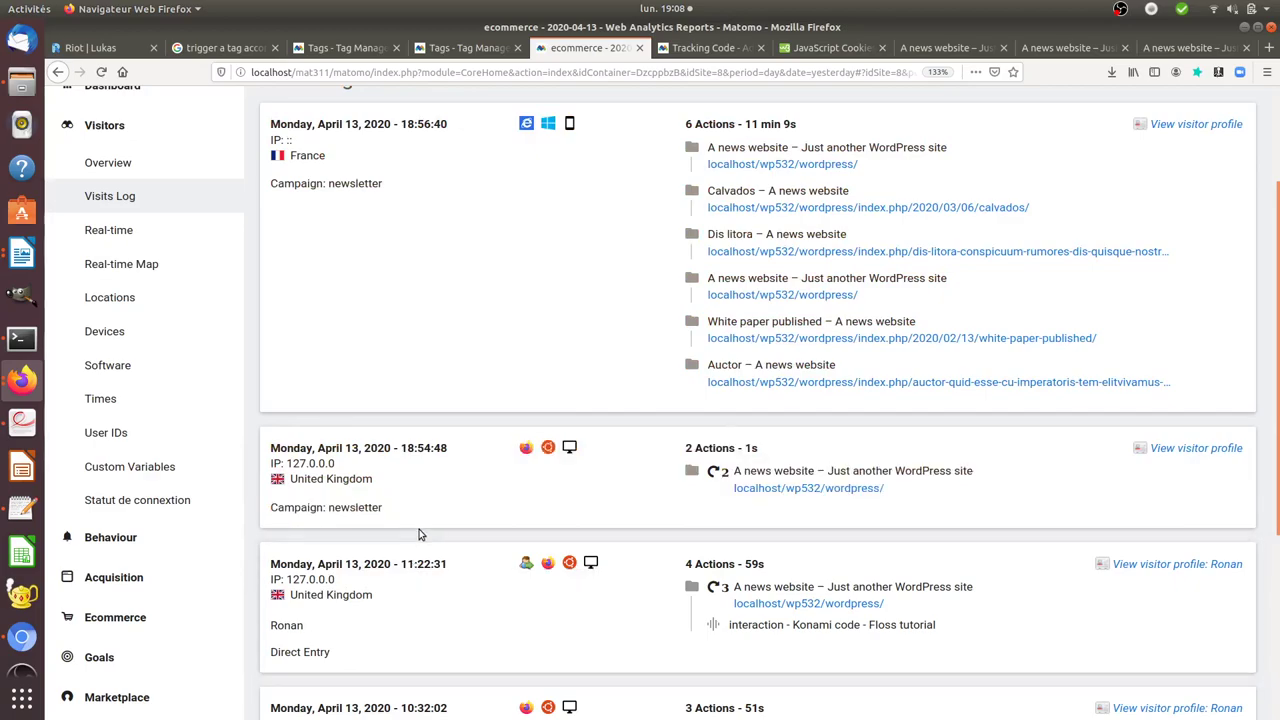
{"action": "scroll", "coordinate": [420, 530], "scroll_direction": "up", "scroll_amount": 3}
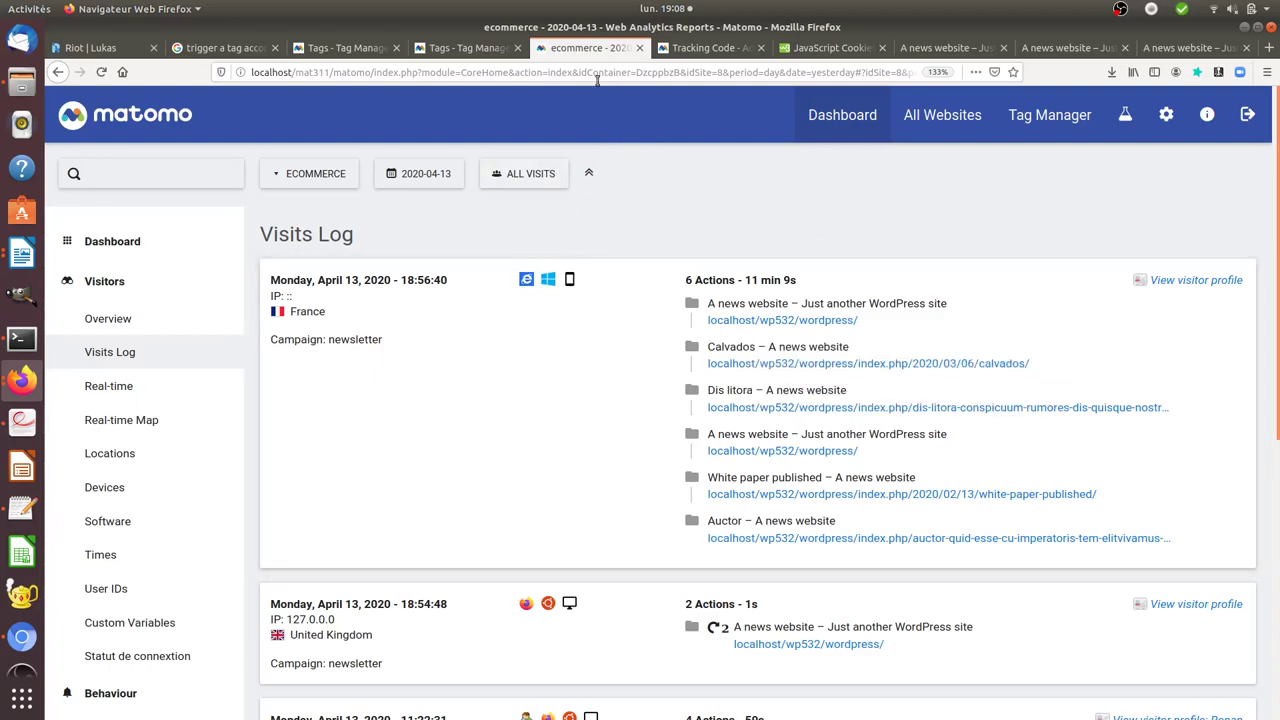
Step: Open the Matomo cookie referrer tag in Tag Manager and view its trigger configuration
{"action": "left_click", "coordinate": [466, 47]}
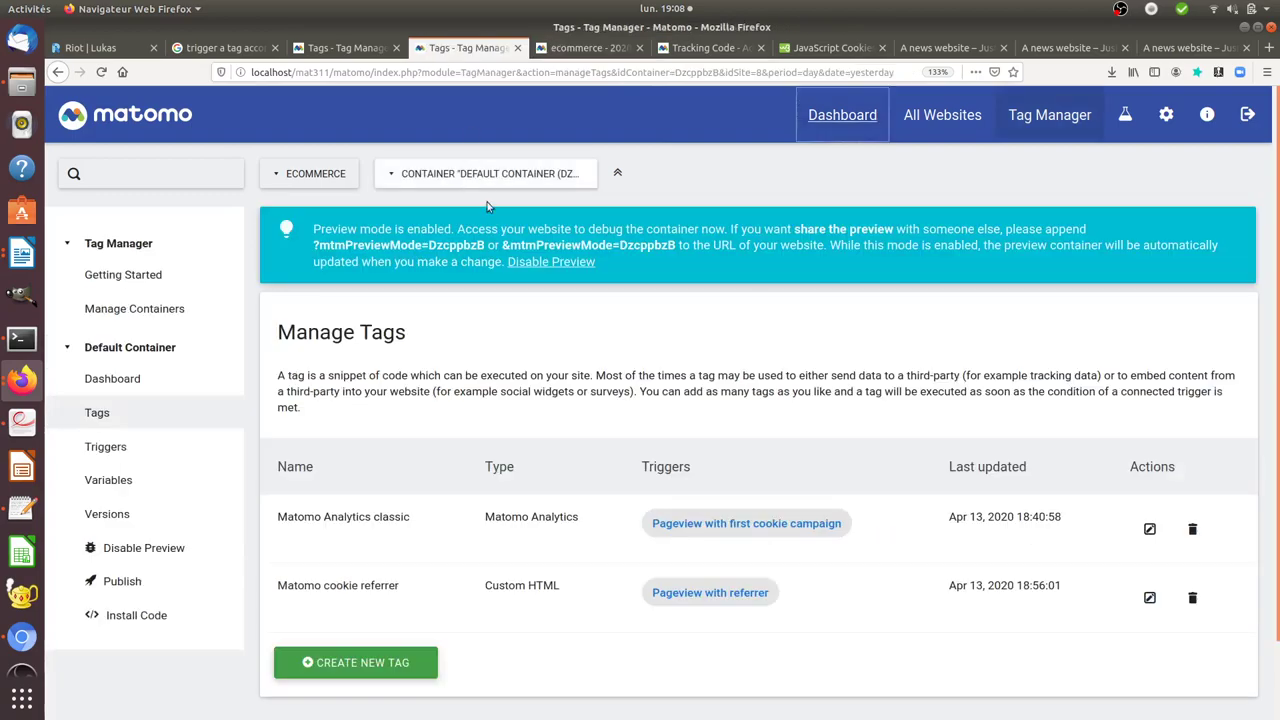
{"action": "left_click", "coordinate": [1150, 597]}
{"action": "scroll", "coordinate": [778, 478], "scroll_direction": "down", "scroll_amount": 7}
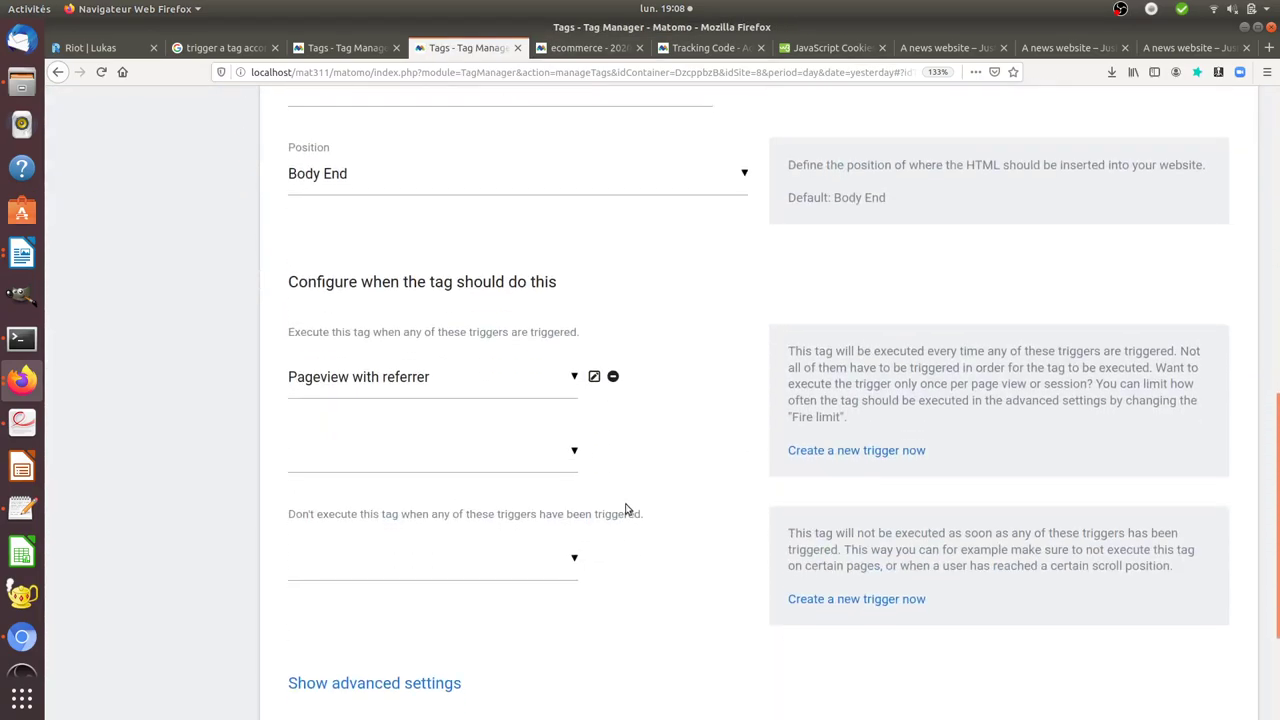
Step: Open the Pageview with referrer trigger, review its Page URL condition, and close the trigger editor
{"action": "left_click", "coordinate": [594, 377]}
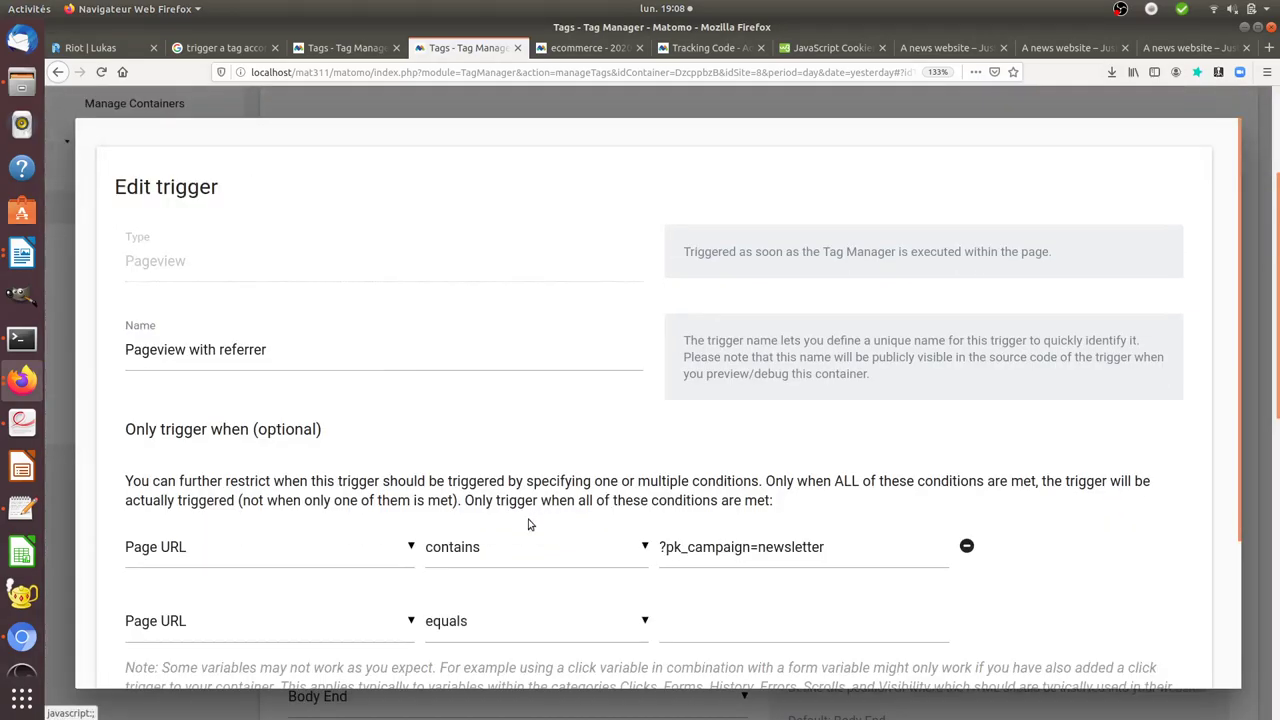
{"action": "scroll", "coordinate": [526, 523], "scroll_direction": "down", "scroll_amount": 3}
{"action": "scroll", "coordinate": [381, 490], "scroll_direction": "up", "scroll_amount": 2}
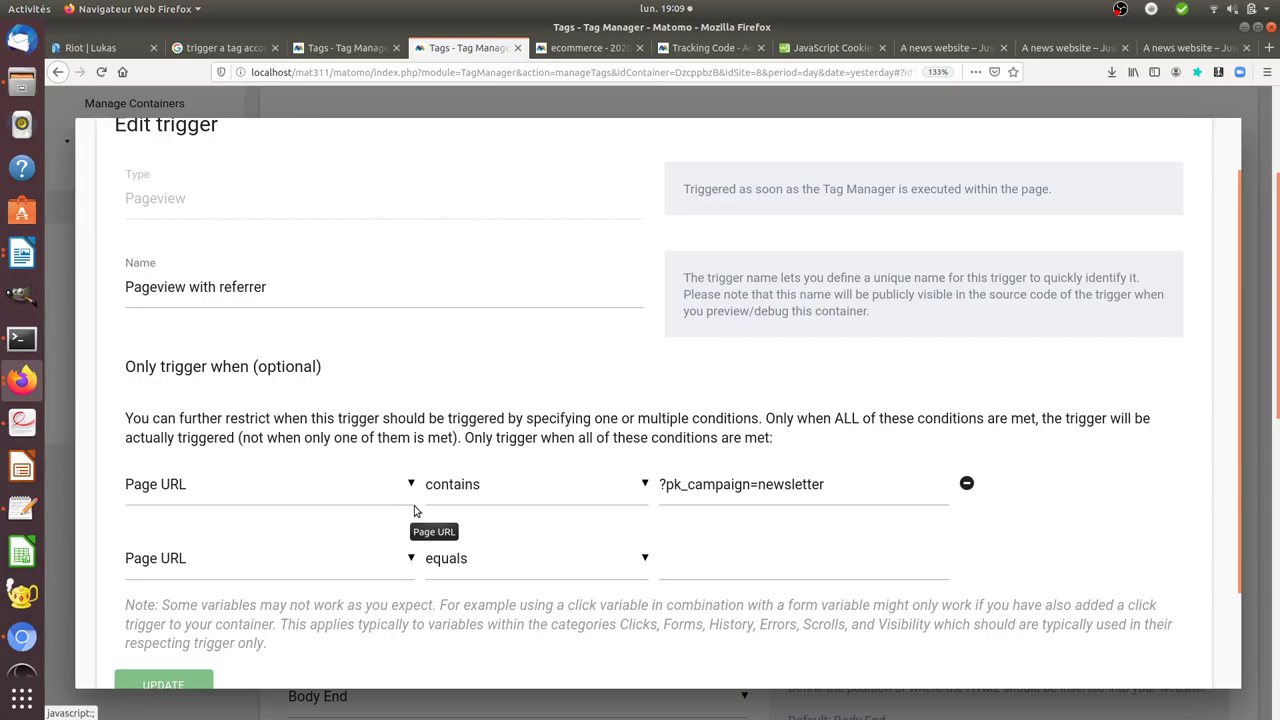
{"action": "scroll", "coordinate": [514, 489], "scroll_direction": "up", "scroll_amount": 1}
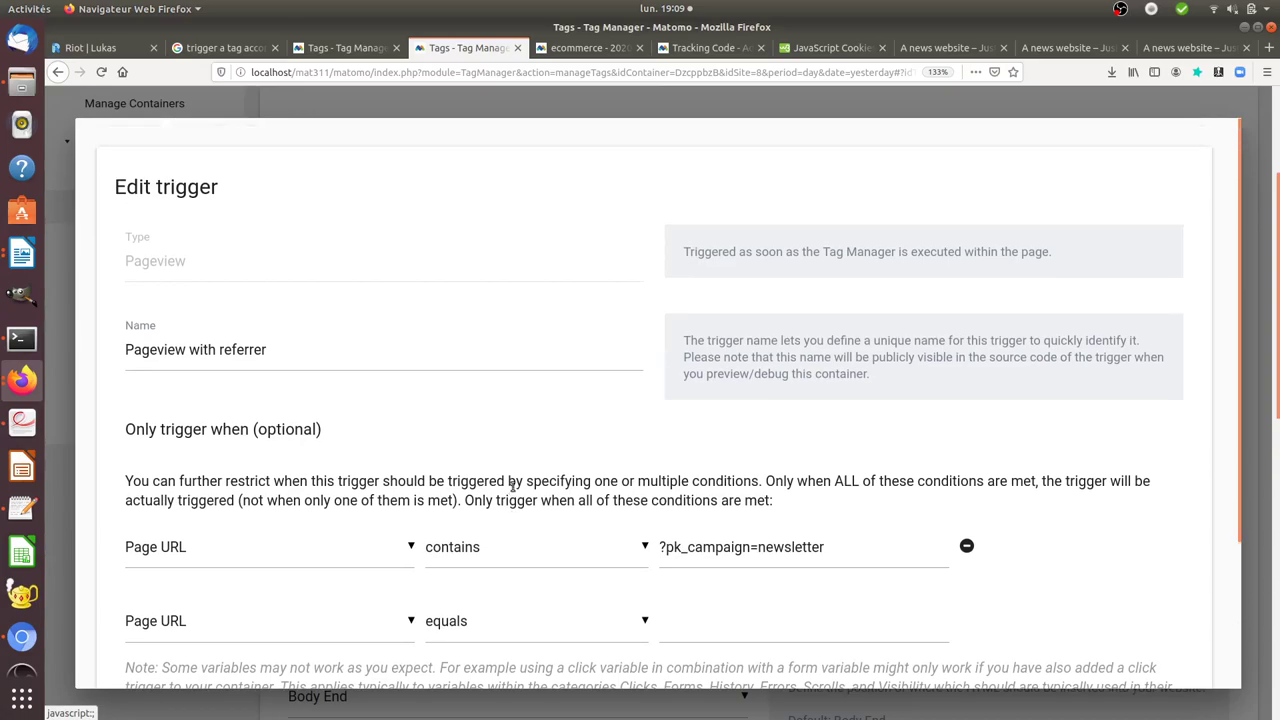
{"action": "left_click", "coordinate": [500, 111]}
{"action": "scroll", "coordinate": [543, 392], "scroll_direction": "up", "scroll_amount": 3}
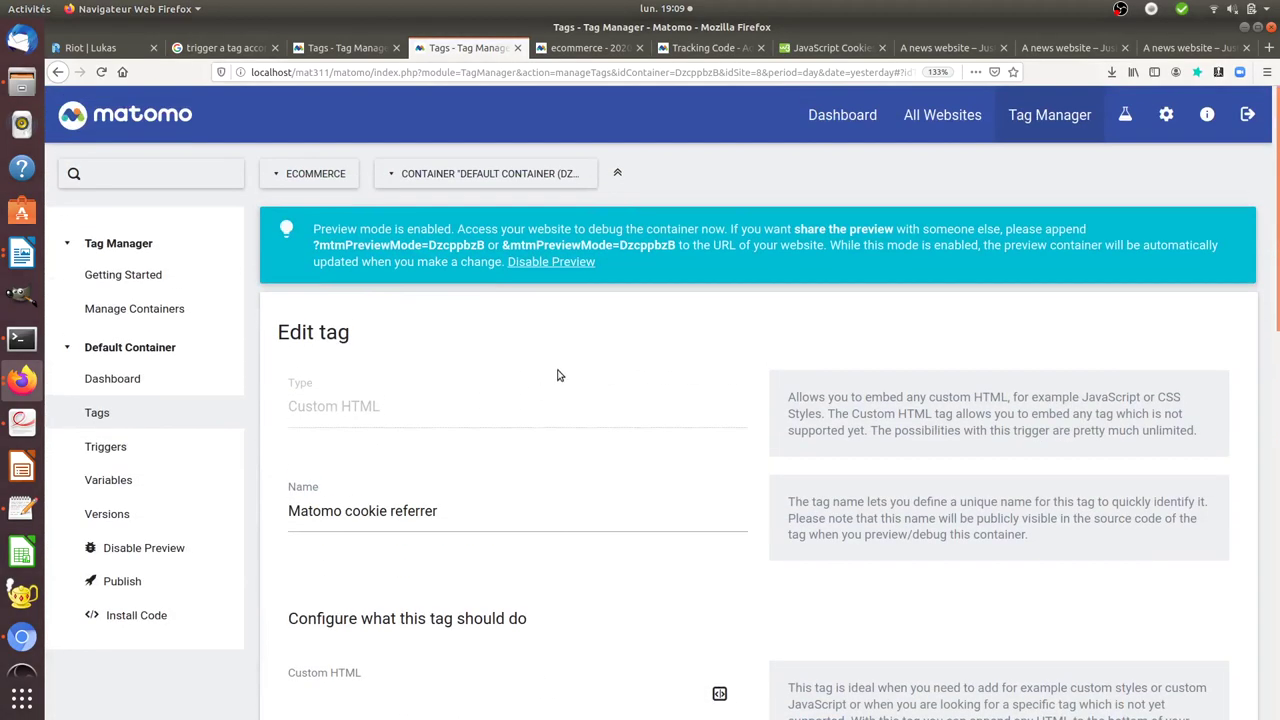